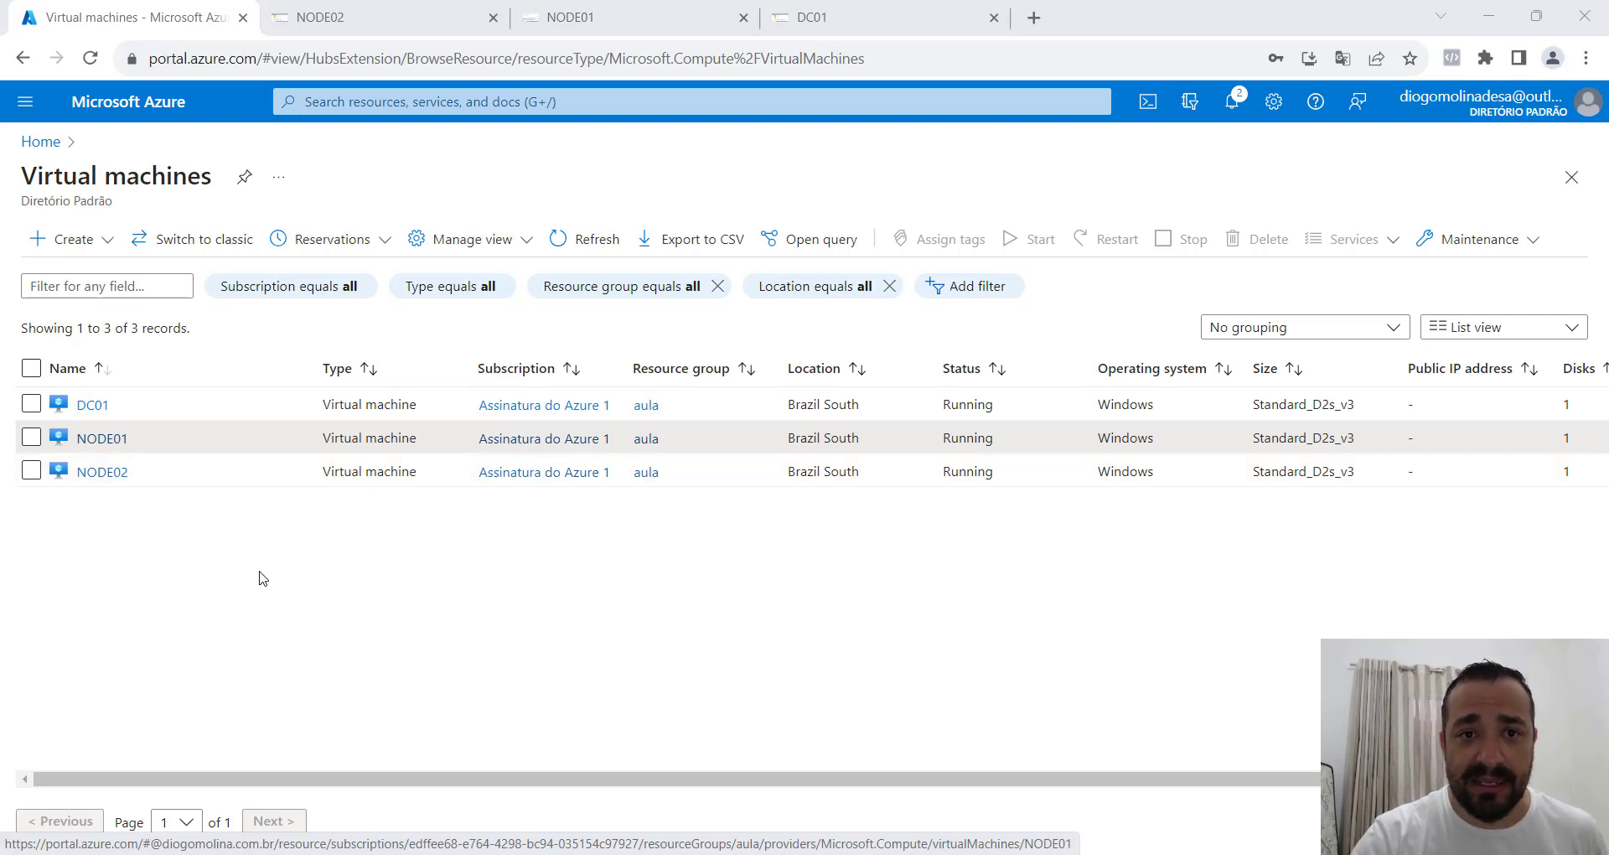
Examine the cluster summary and the Storage Disks list in Failover Cluster Manager on NODE01, then return to Disk Management.
left_click(590, 14)
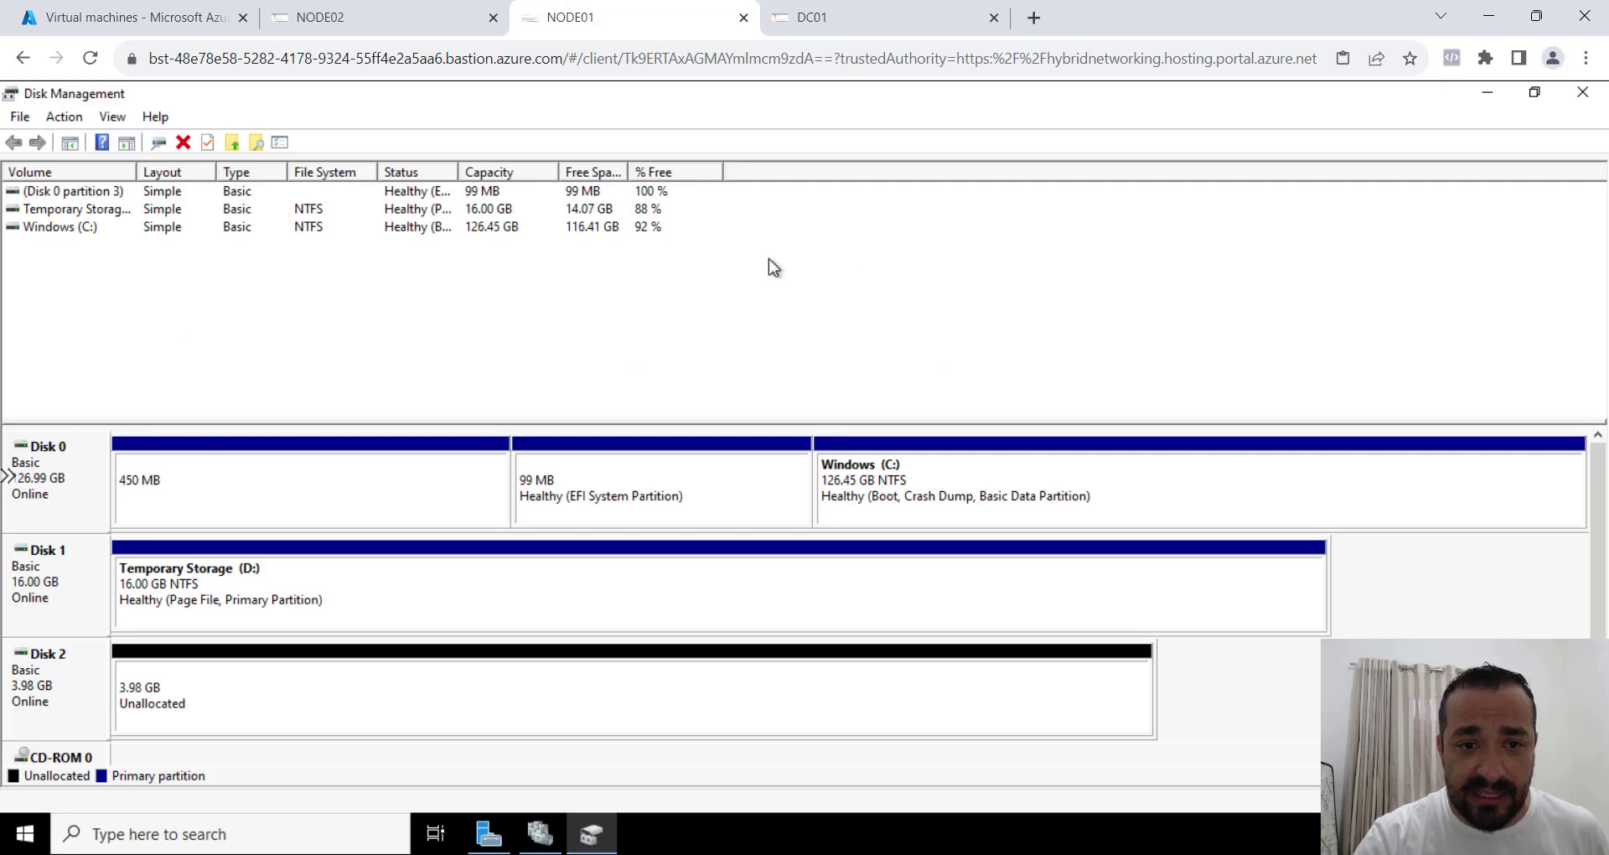
left_click(529, 845)
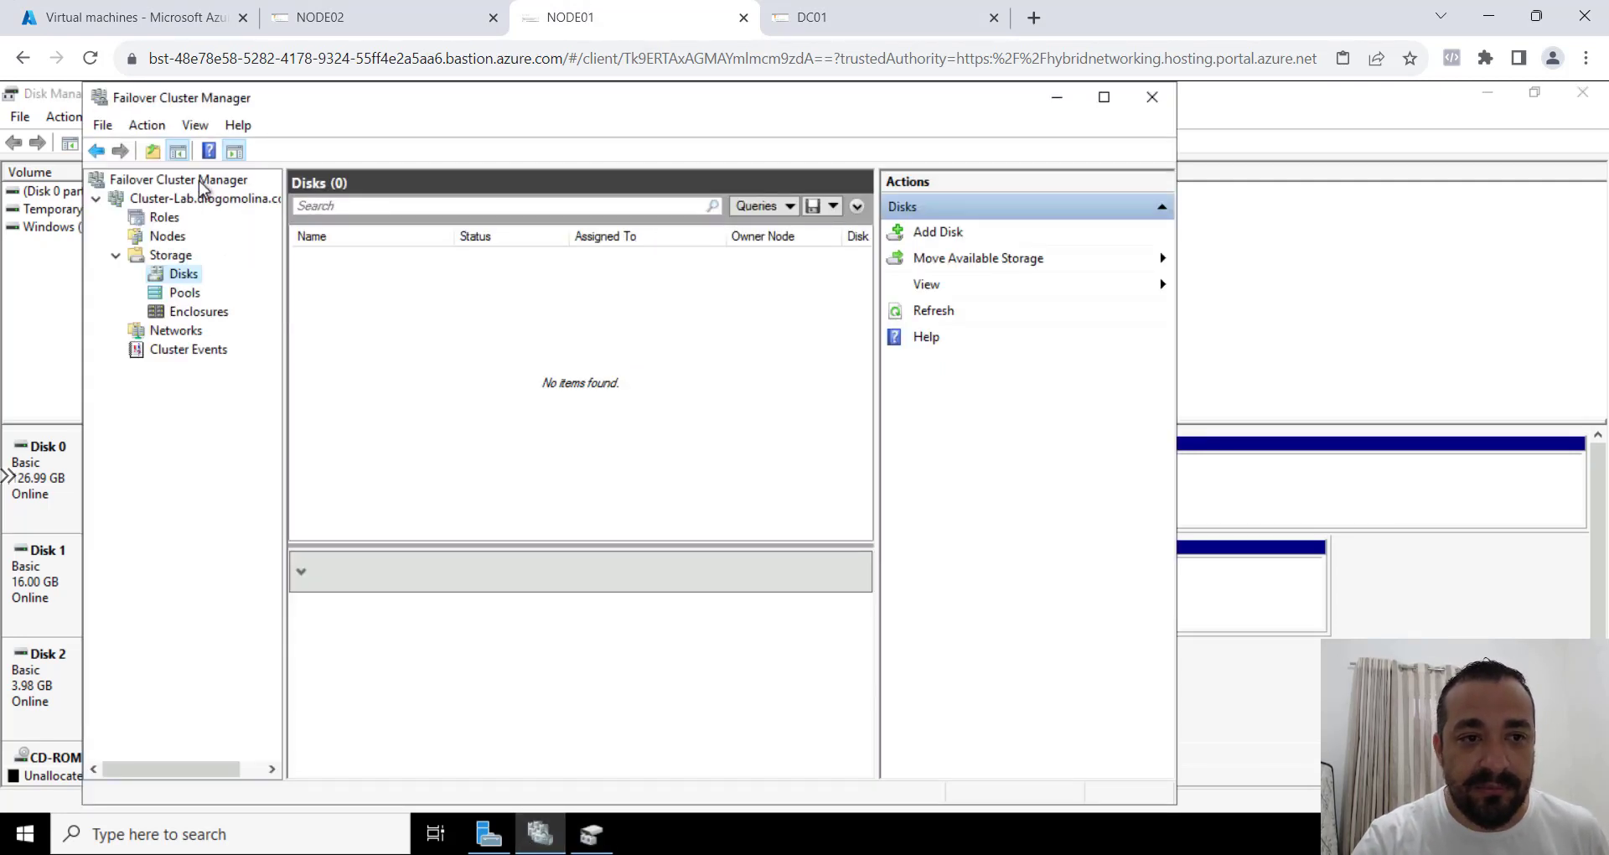
left_click(199, 201)
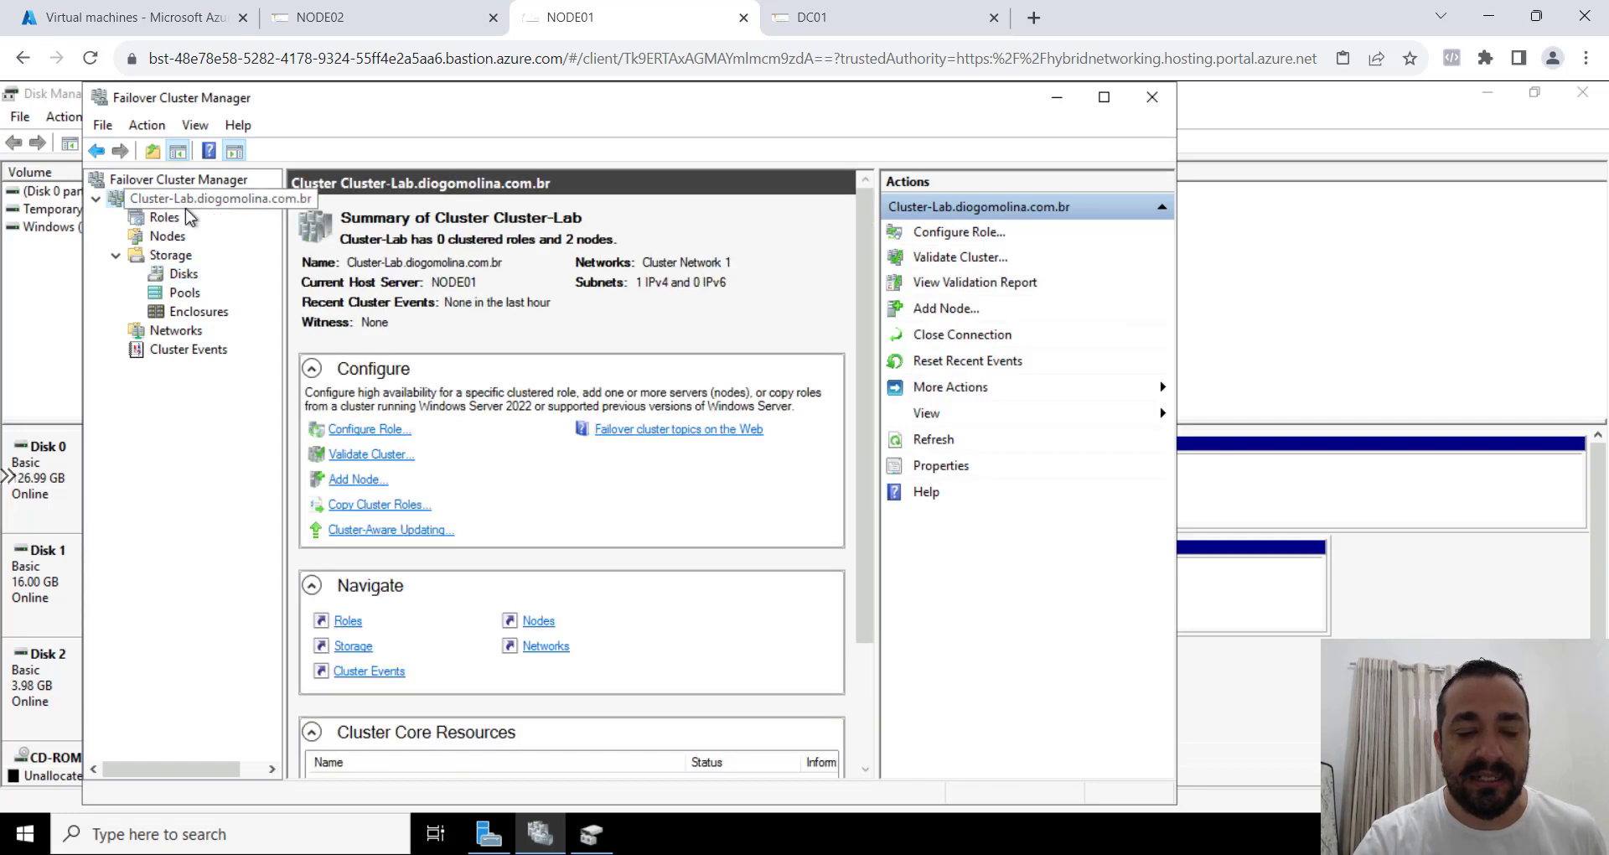
left_click(184, 274)
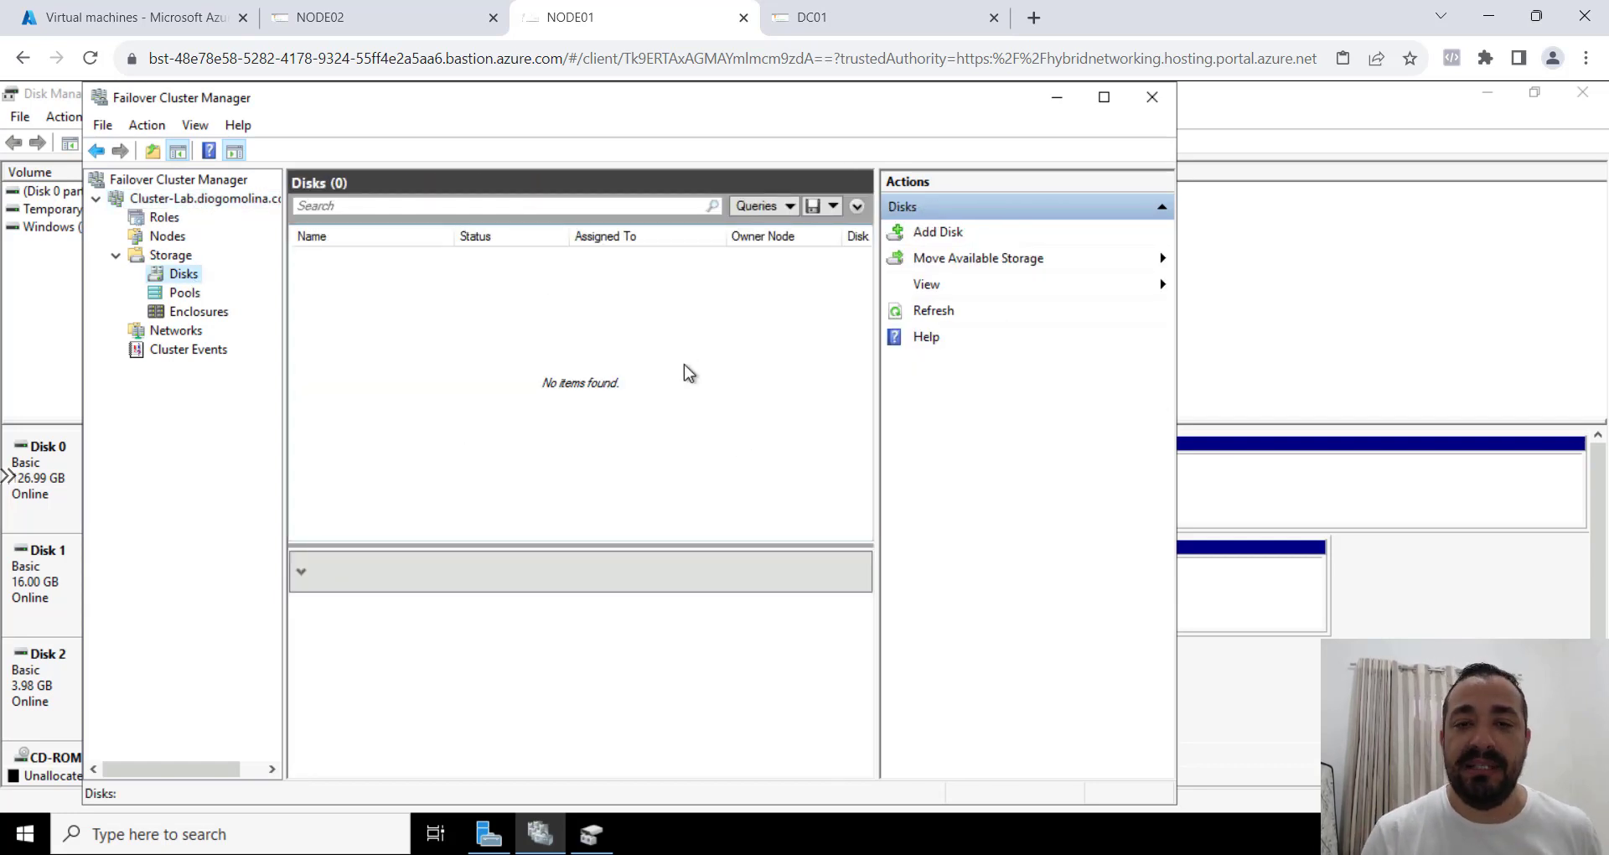
left_click(1328, 315)
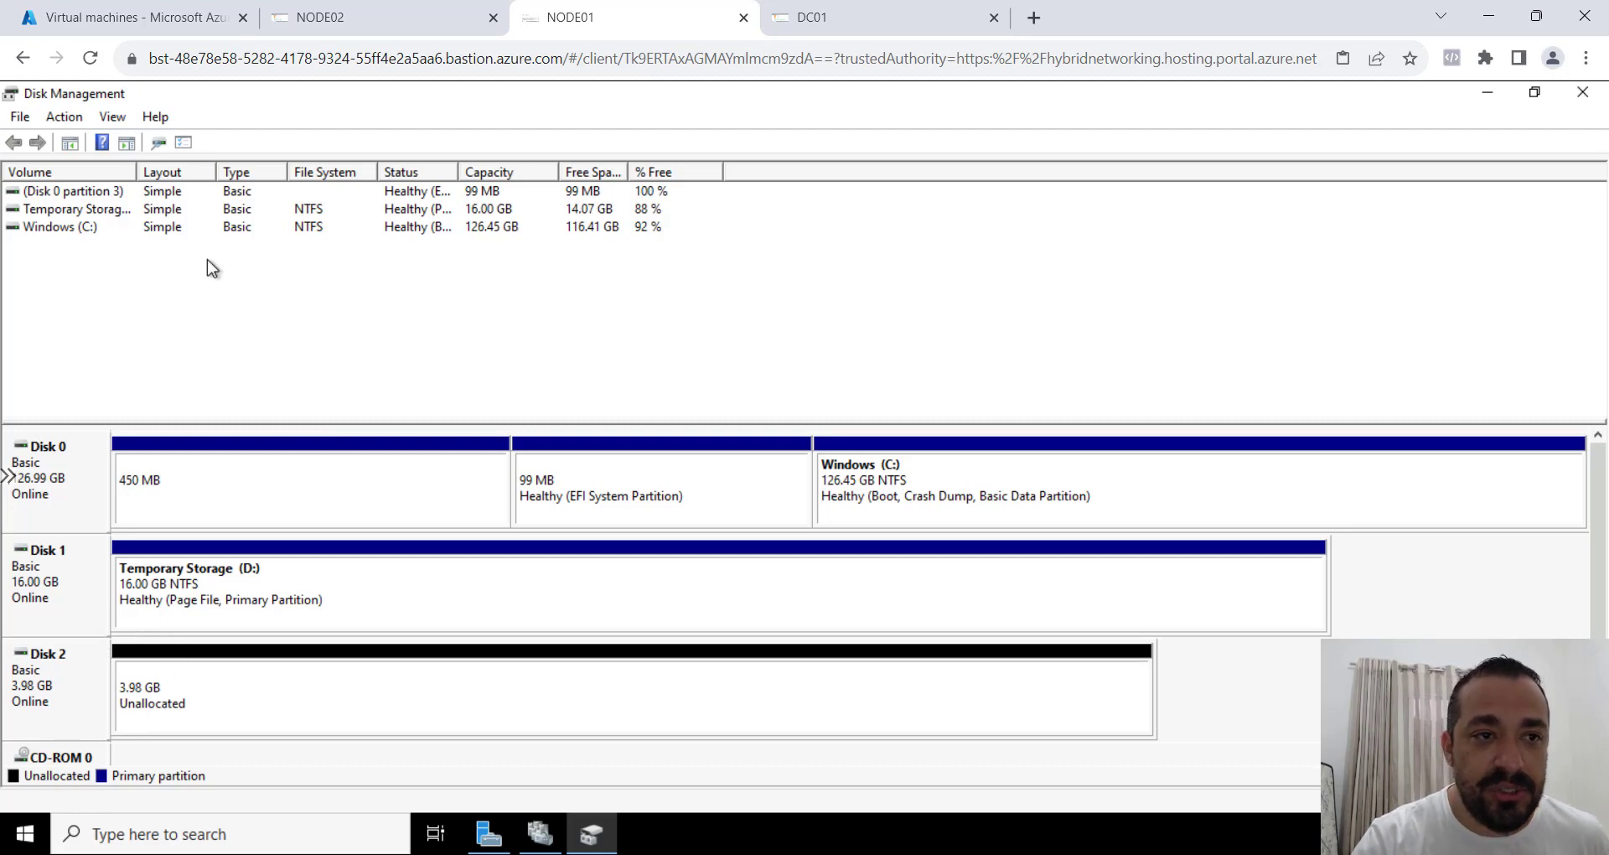
Switch to the Azure portal and view the disks attached to the NODE01 virtual machine.
left_click(117, 14)
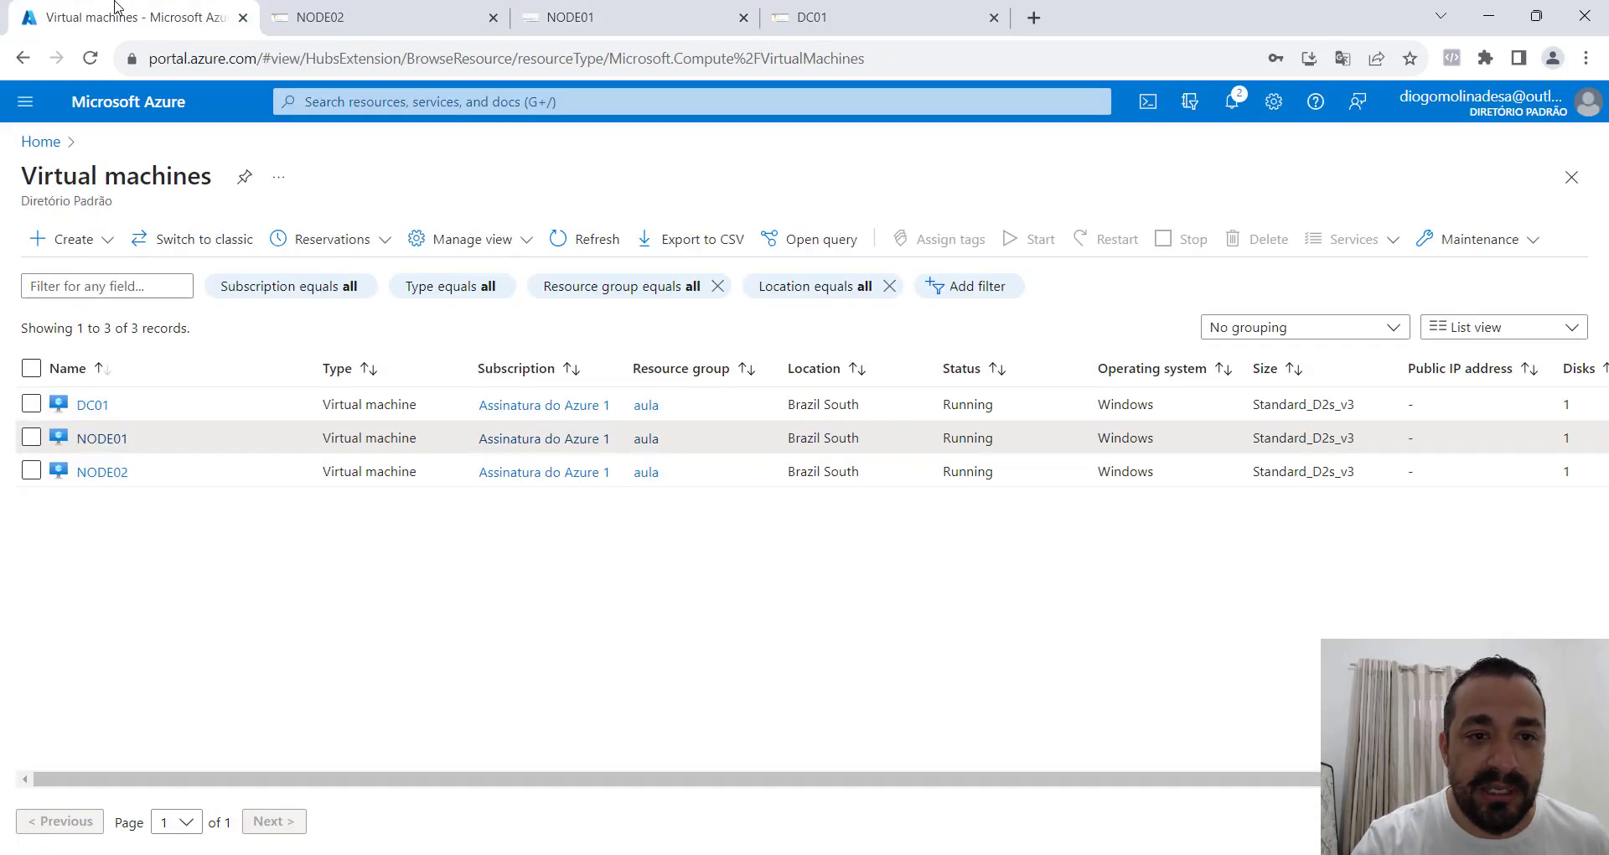
left_click(100, 439)
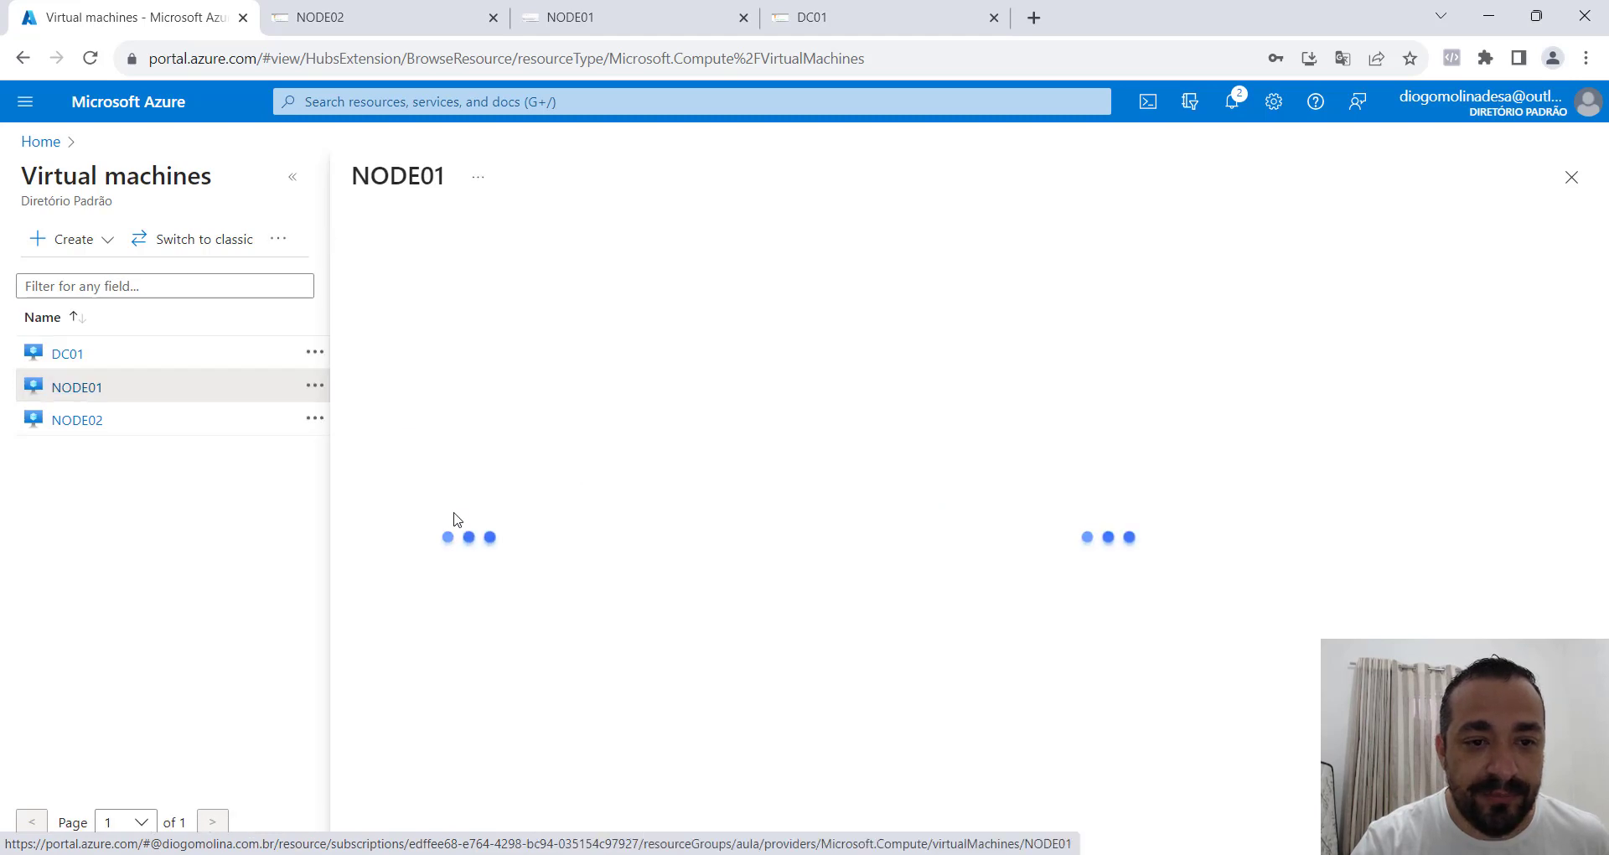
left_click(437, 587)
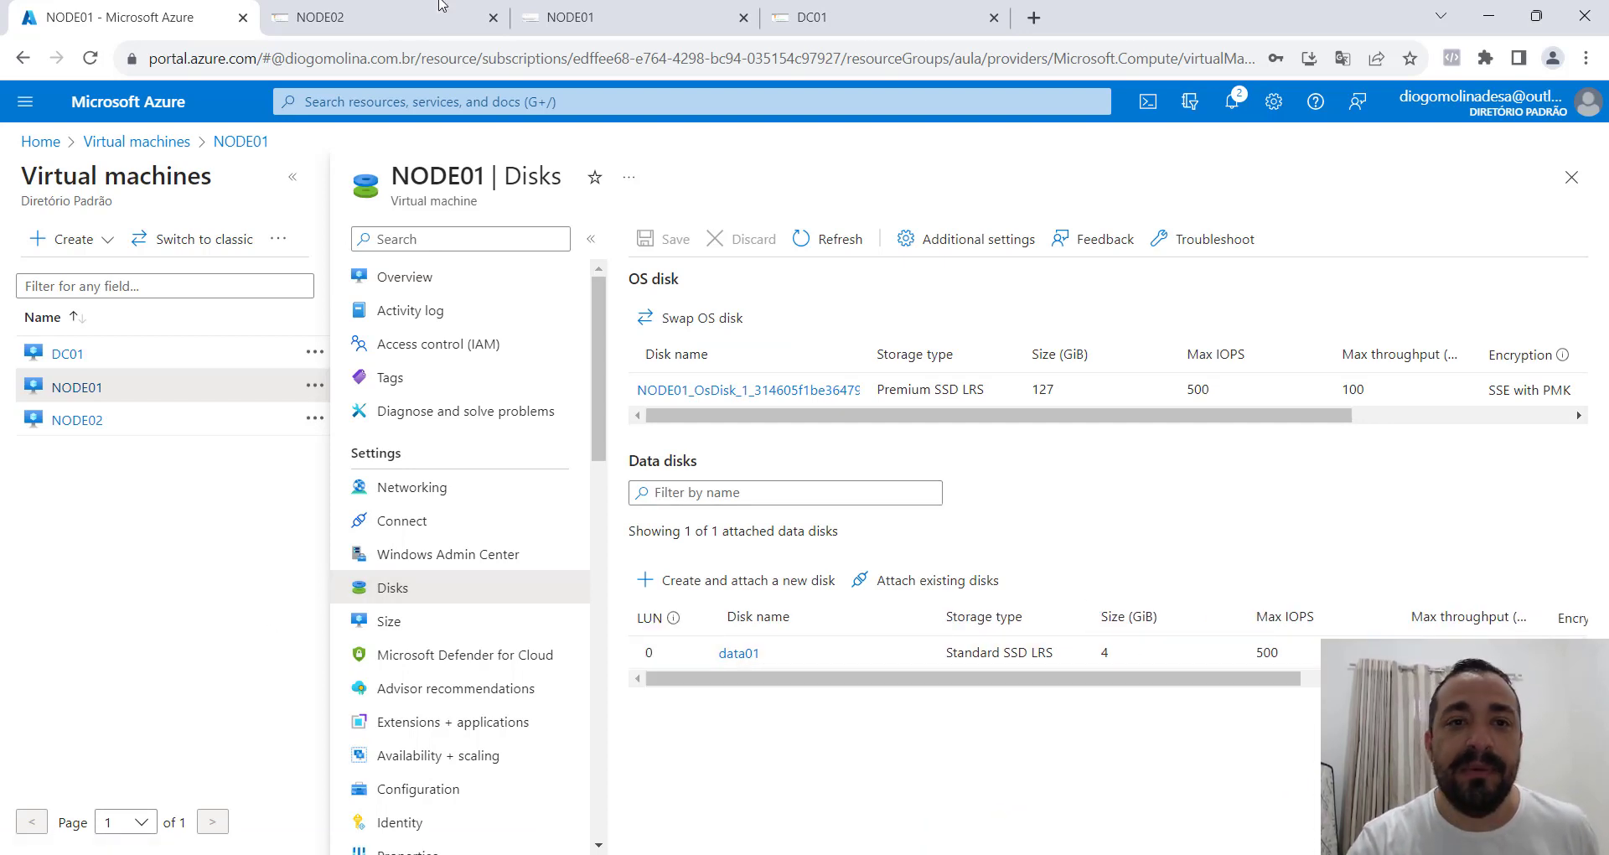
Switch to Failover Cluster Manager on NODE01 and try to add a disk to the cluster storage.
left_click(585, 14)
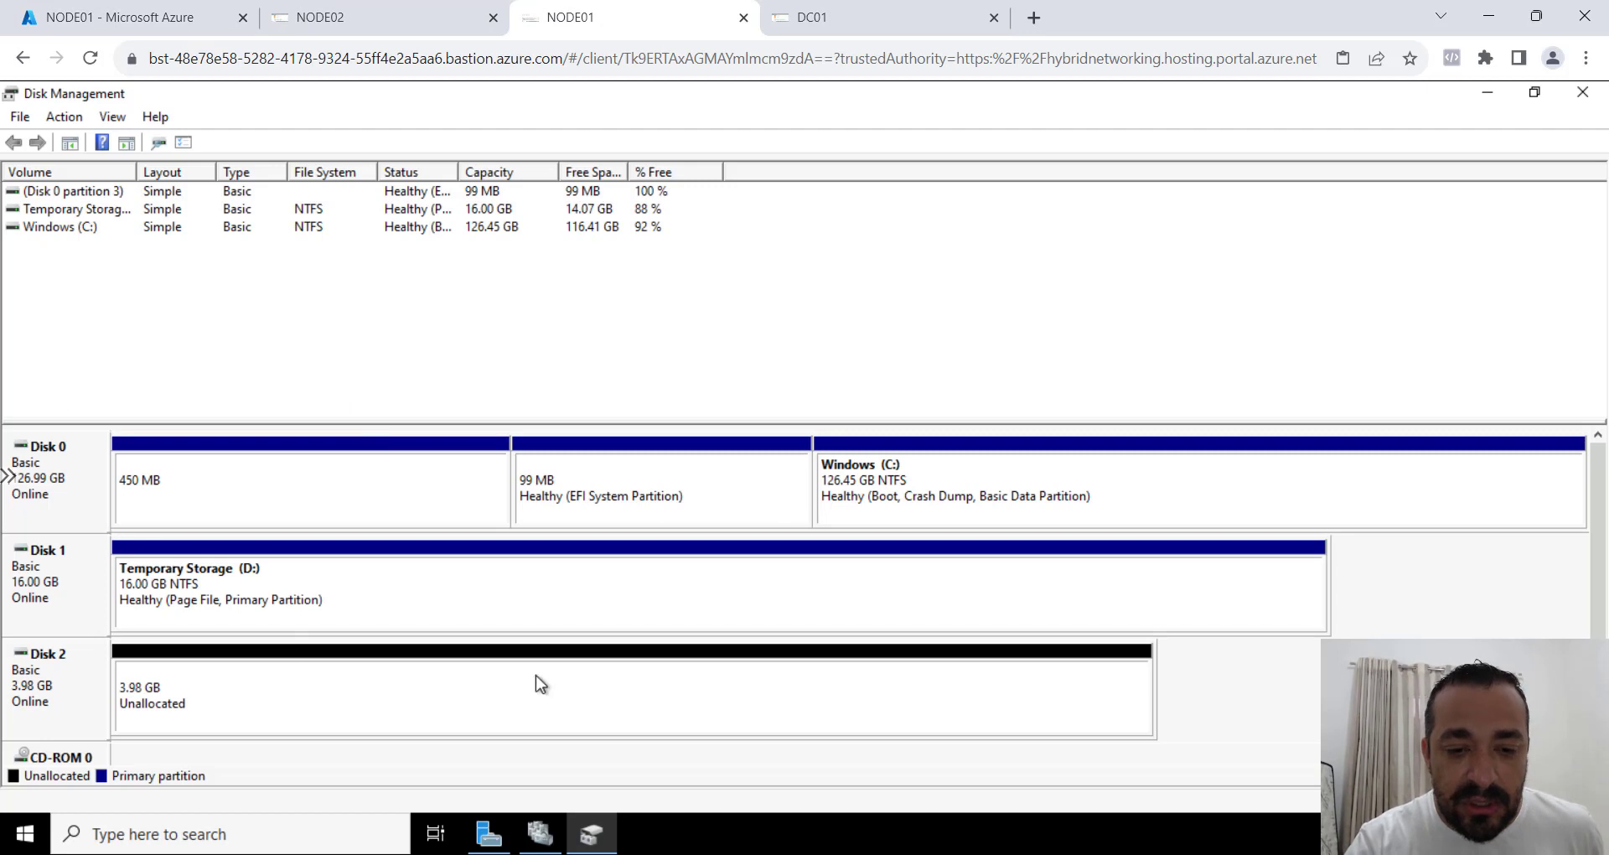
left_click(526, 832)
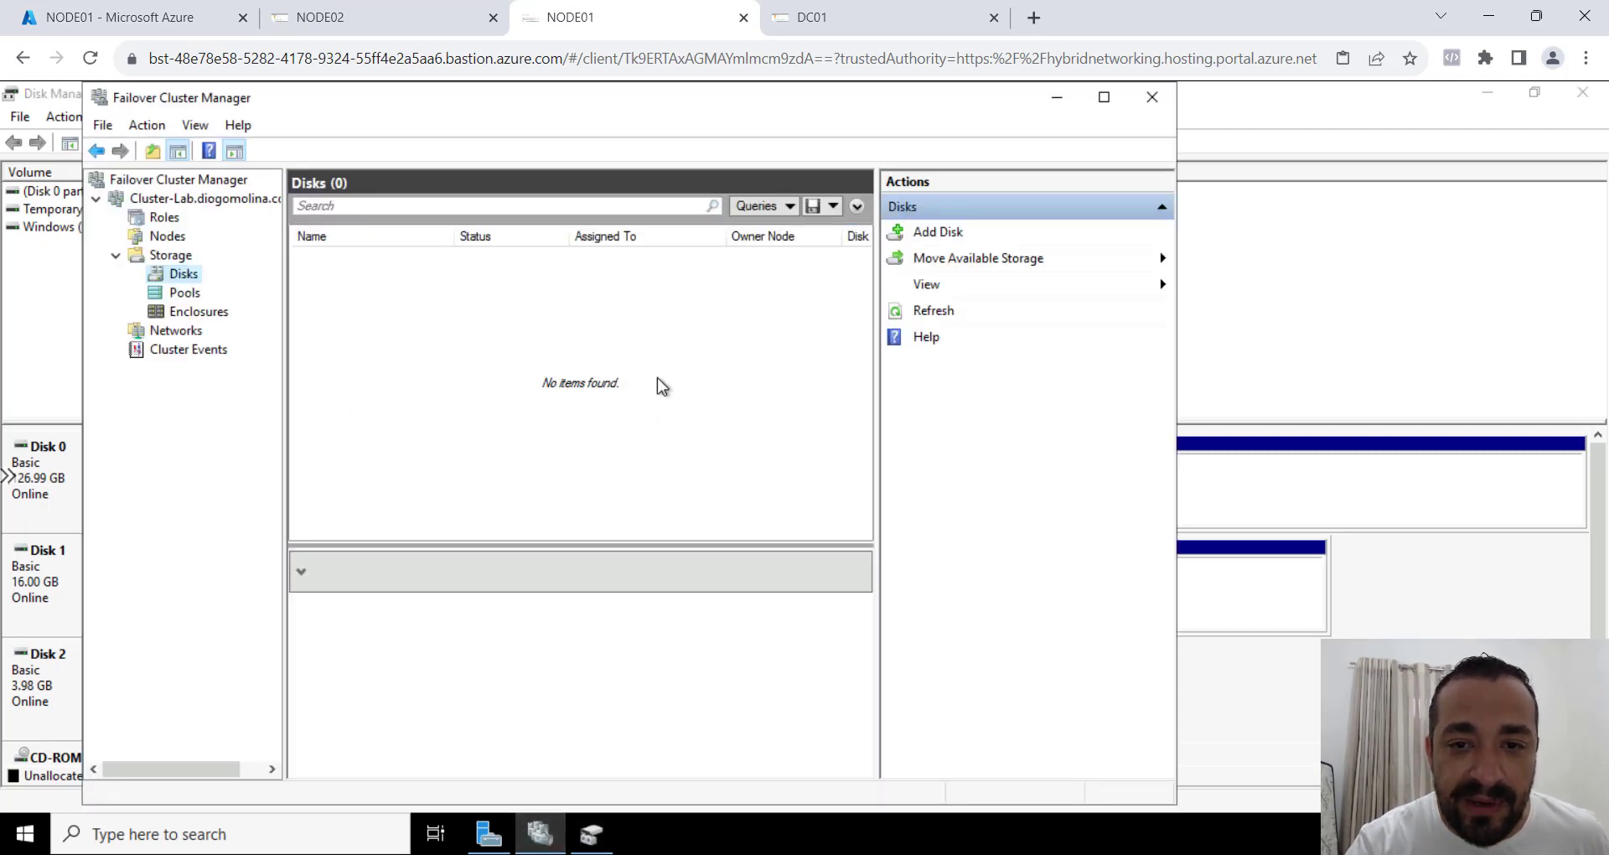
left_click(935, 241)
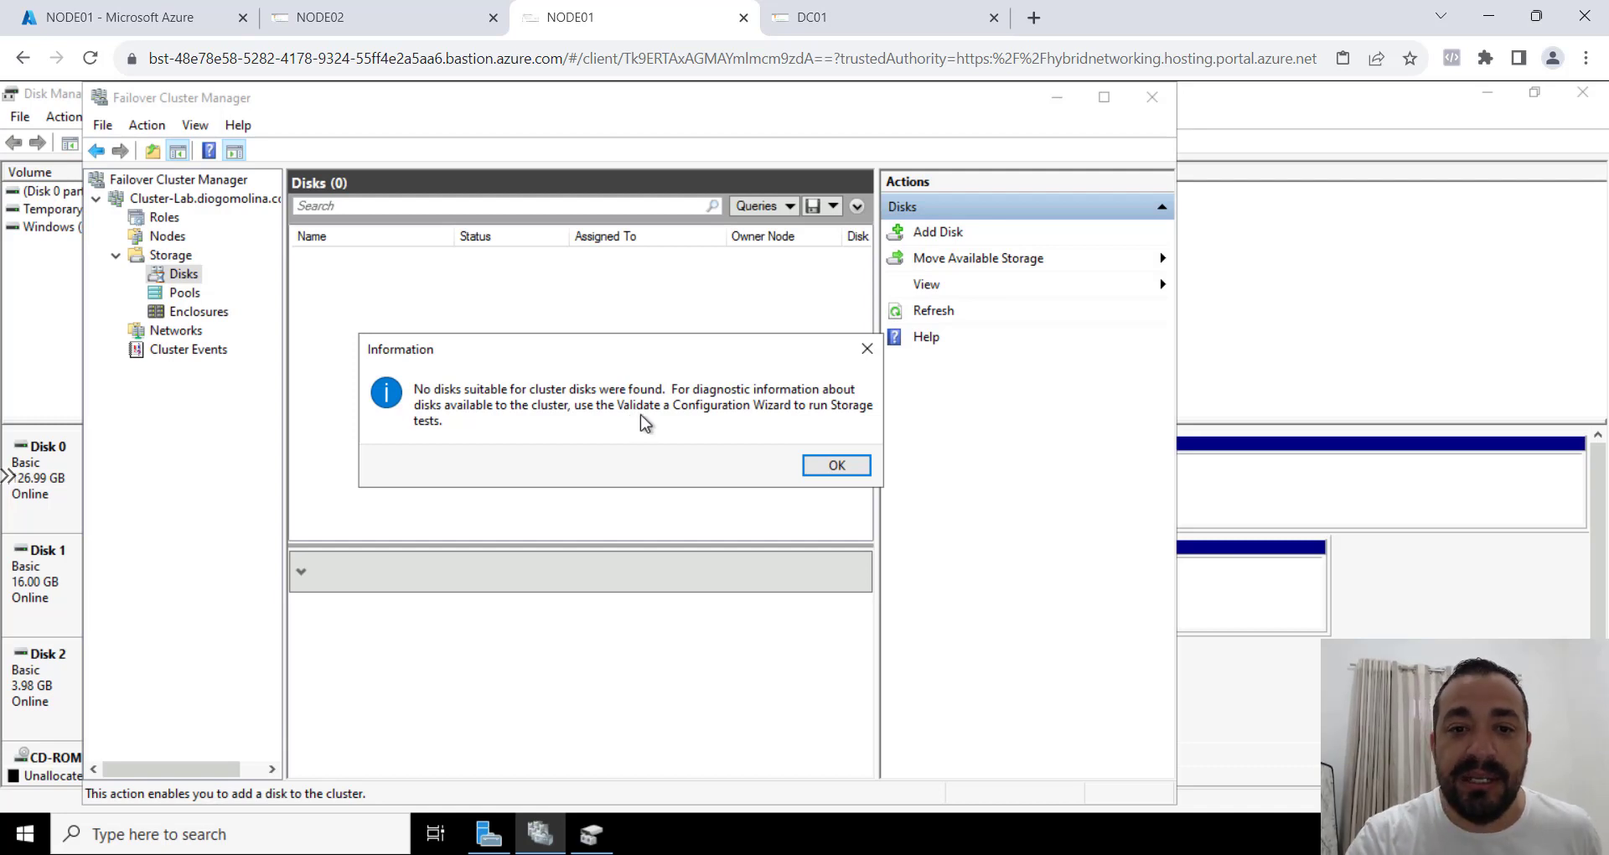
left_click(825, 466)
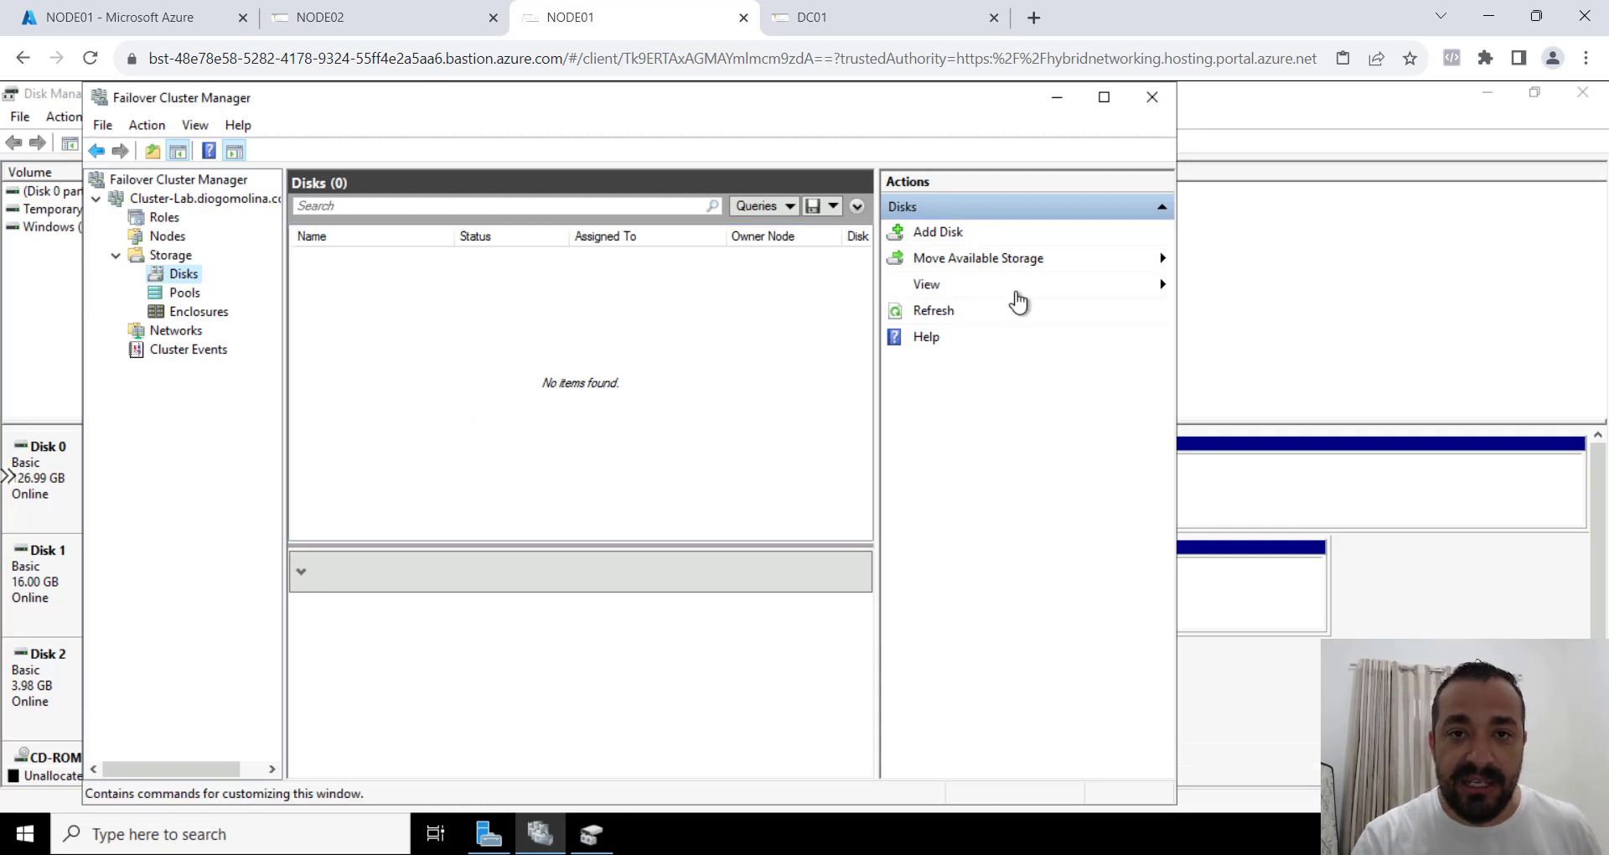
Create a new simple volume with the default wizard settings on the unallocated space of Disk 2 in Disk Management.
left_click(1476, 603)
right_click(639, 677)
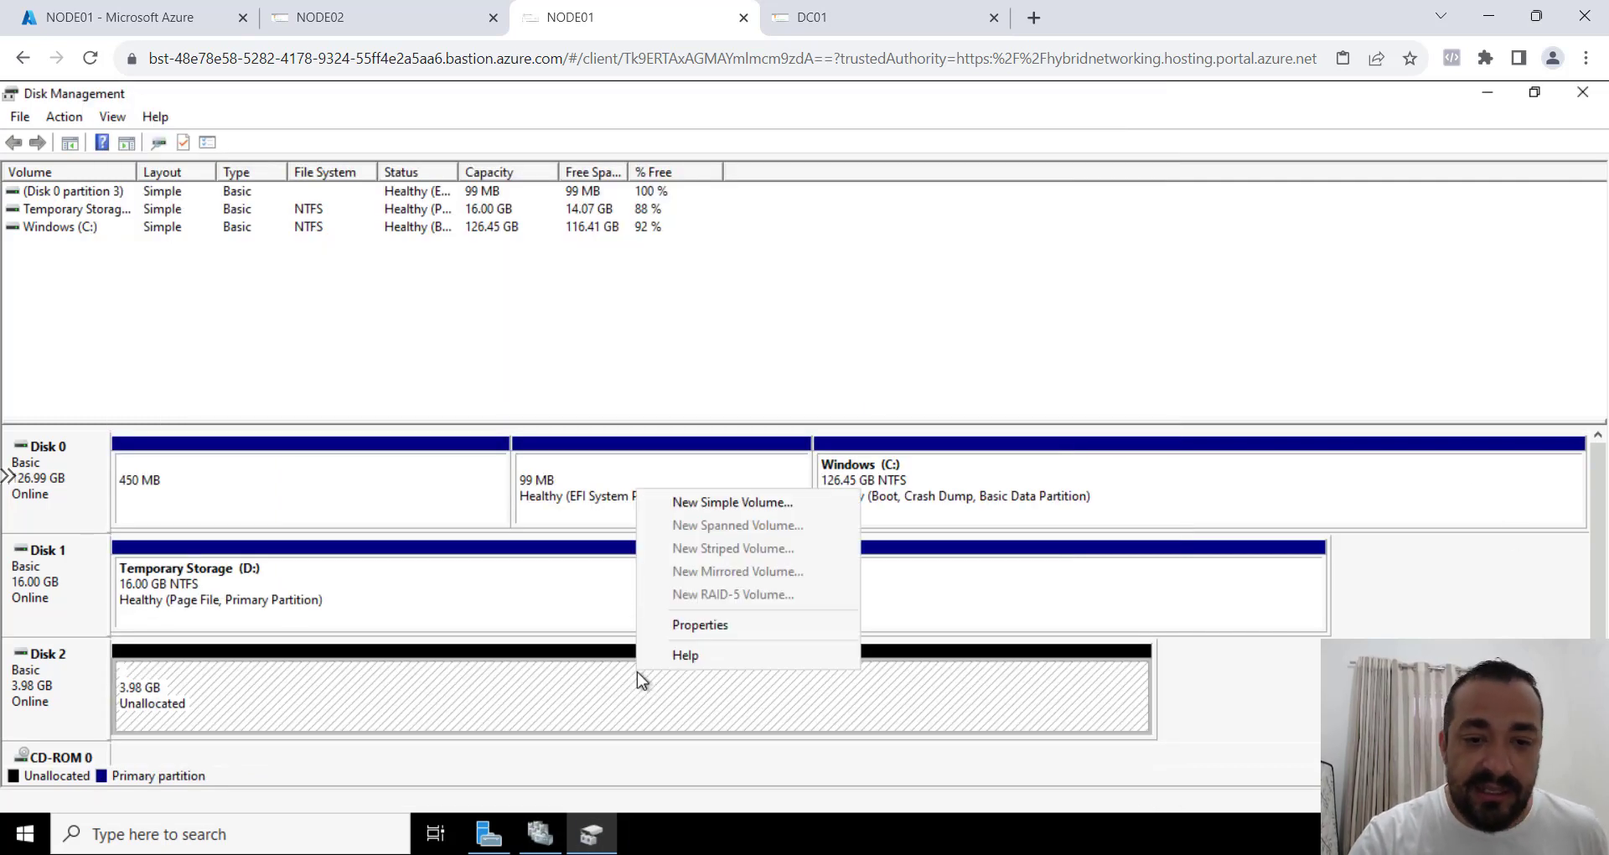
left_click(741, 501)
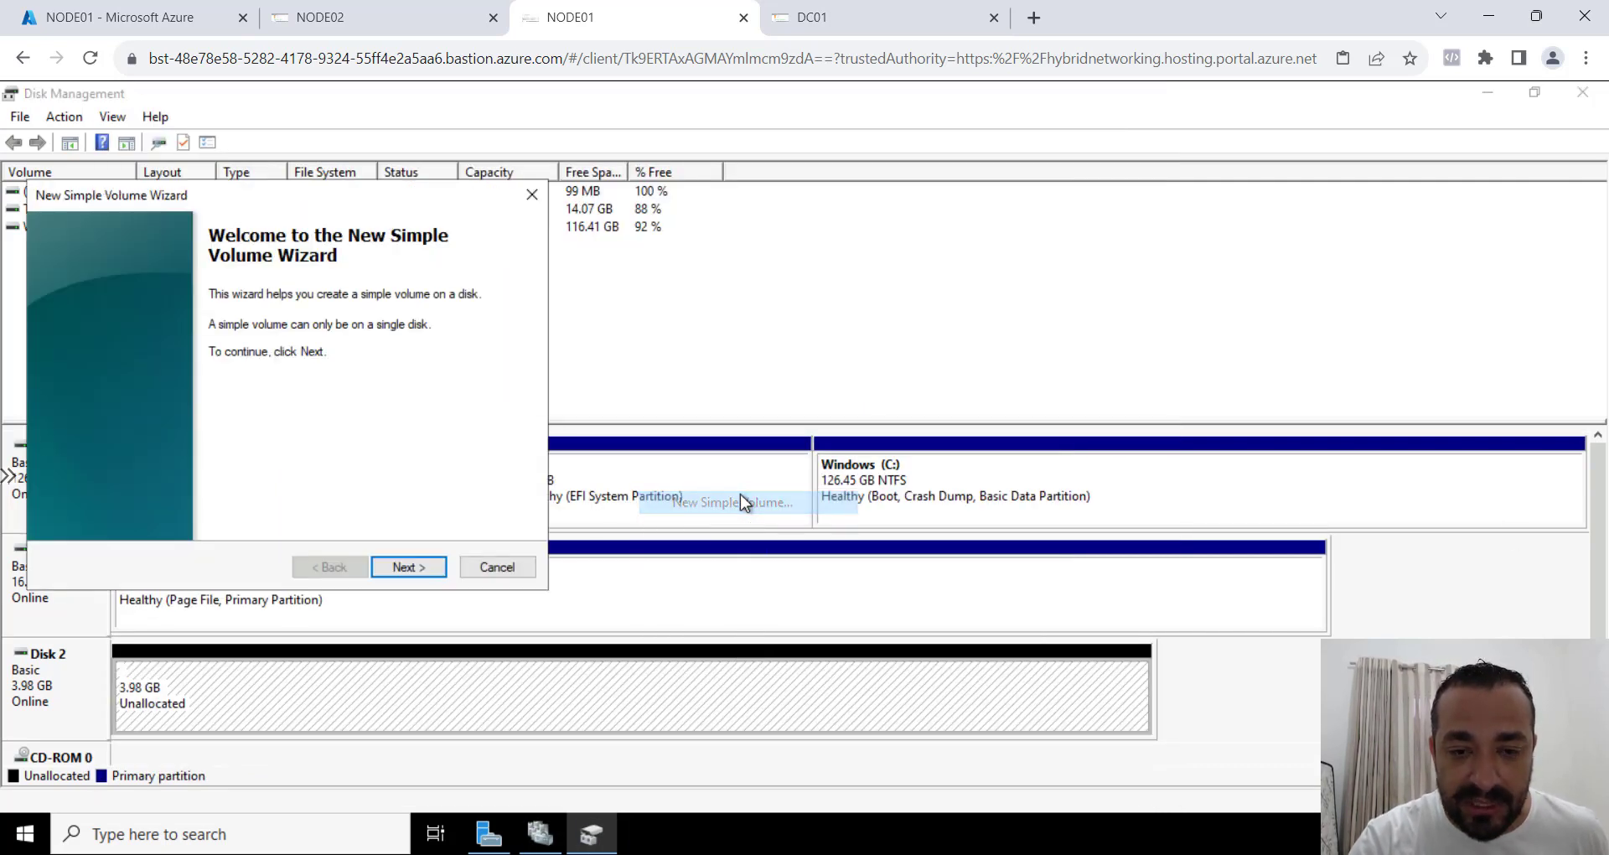
left_click(409, 567)
left_click(409, 567)
left_click(409, 567)
left_click(409, 567)
left_click(409, 567)
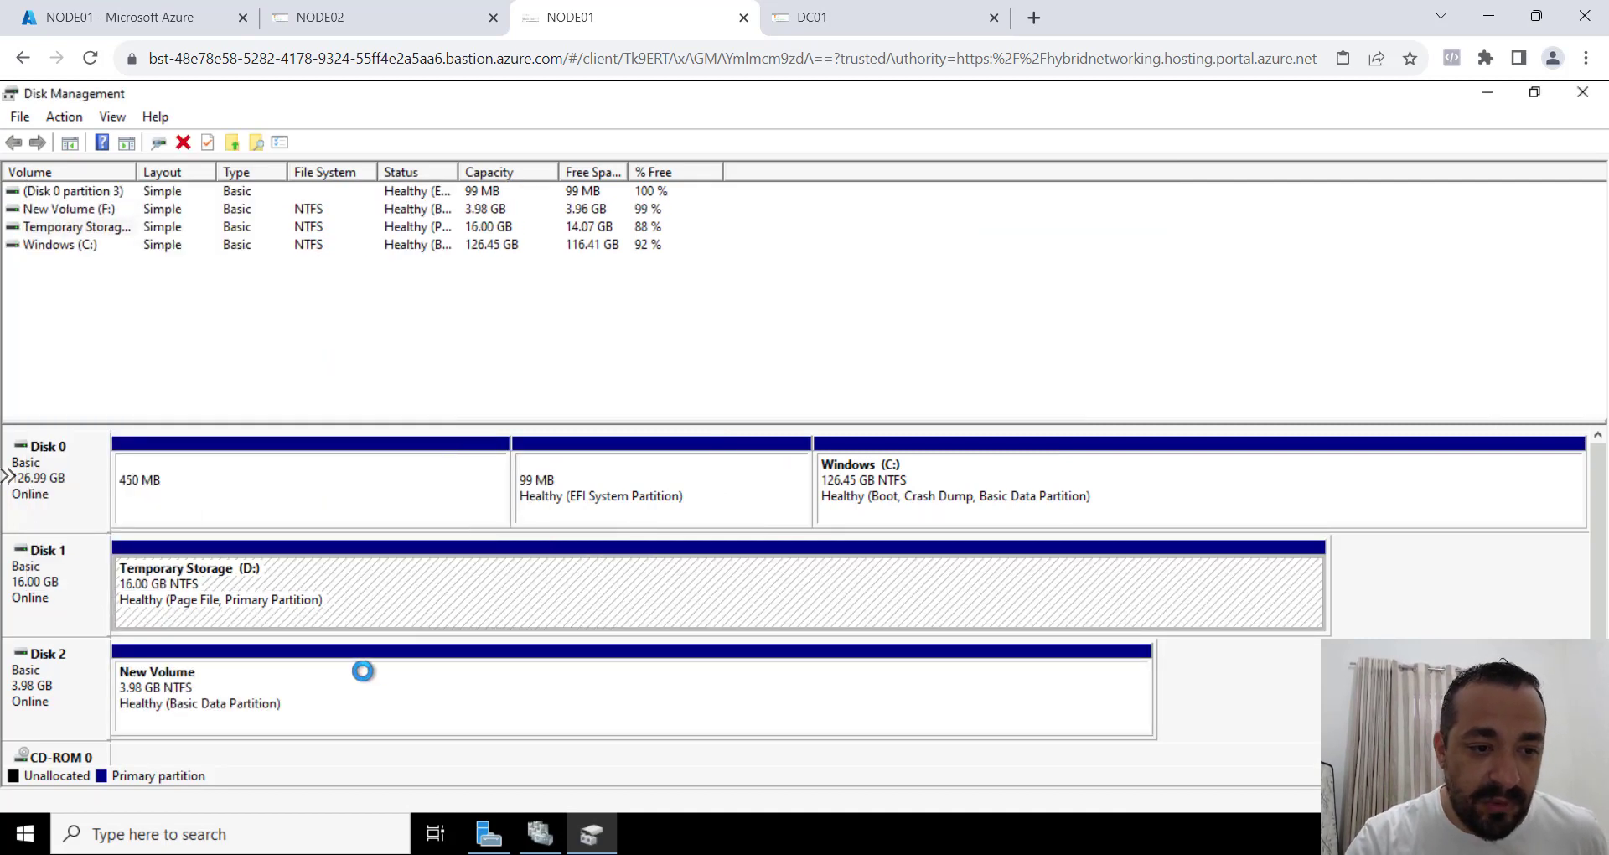
Try adding a cluster disk again in Failover Cluster Manager with Disk 2 formatted.
left_click(544, 843)
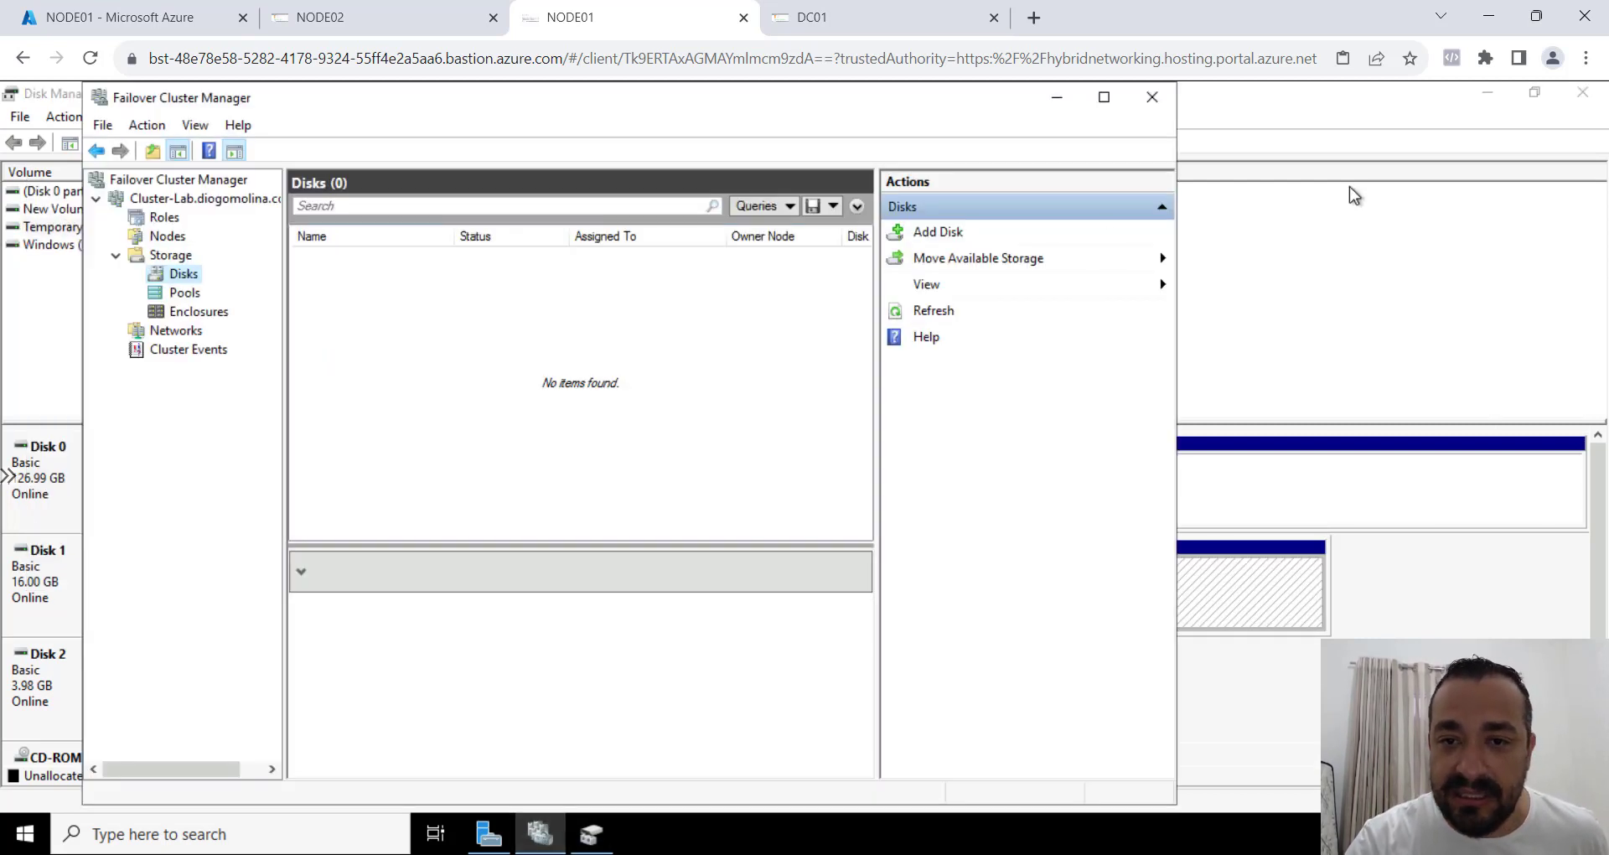
left_click(938, 232)
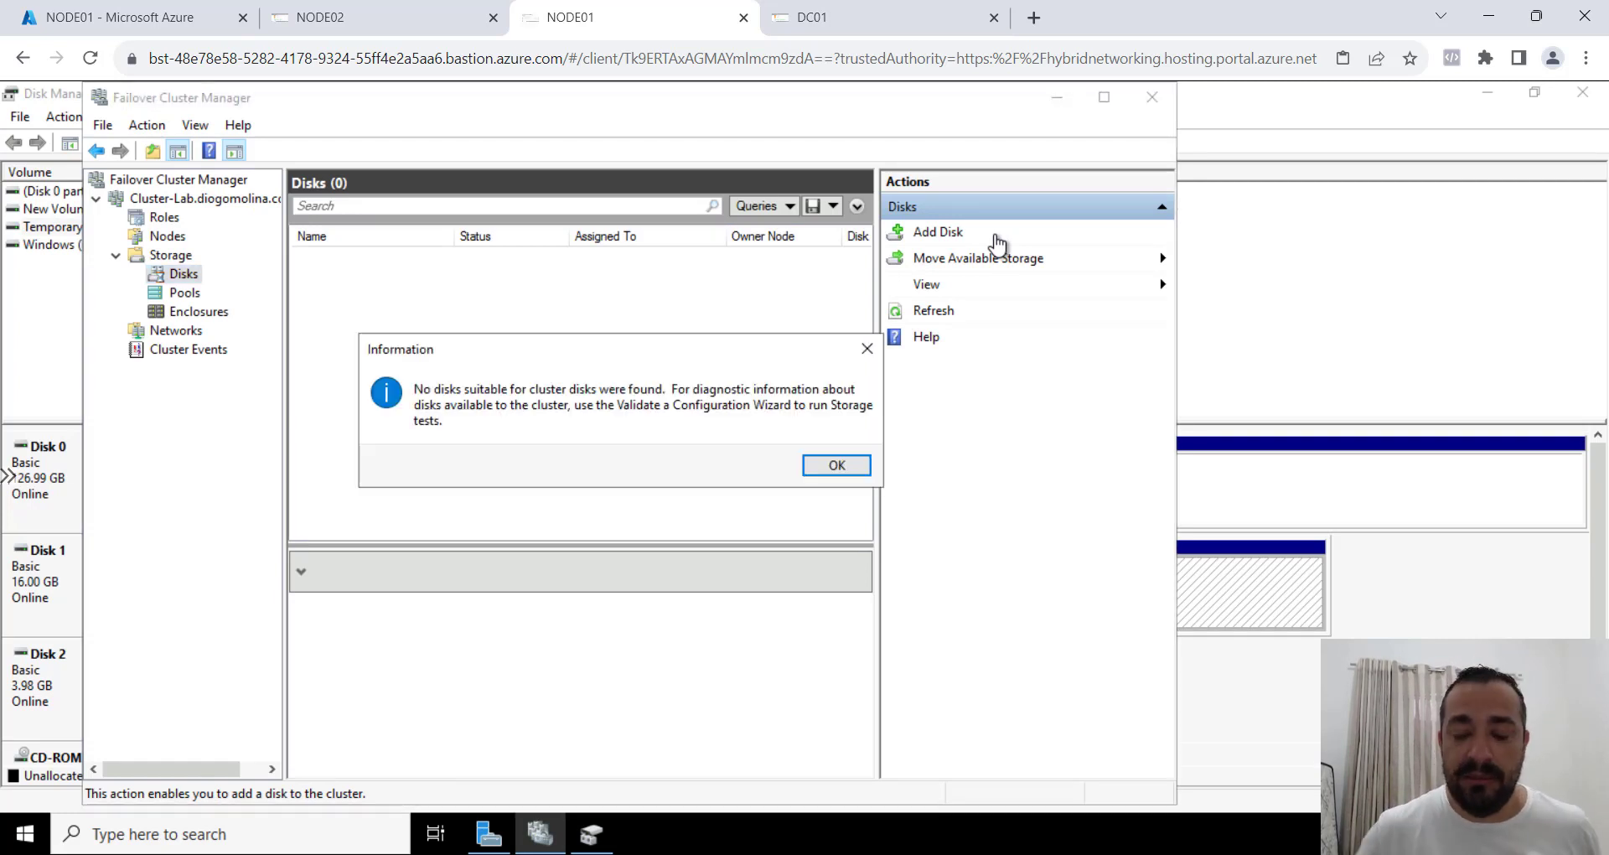
left_click(847, 470)
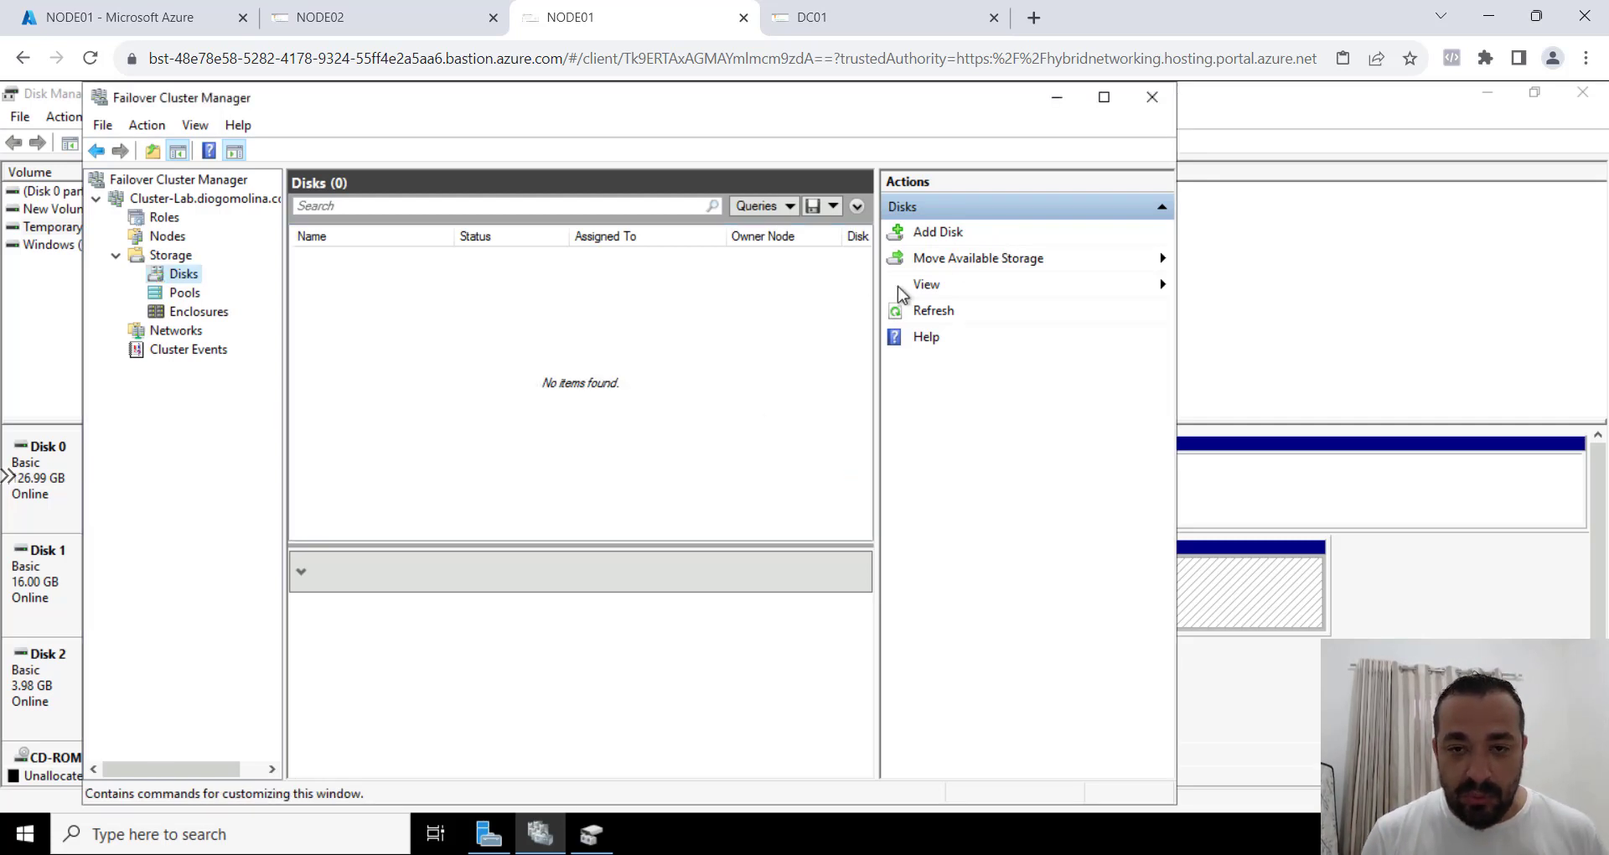
Switch to the Azure portal, close NODE01's disks page, and search for "disk" to open the Disks service.
left_click(98, 8)
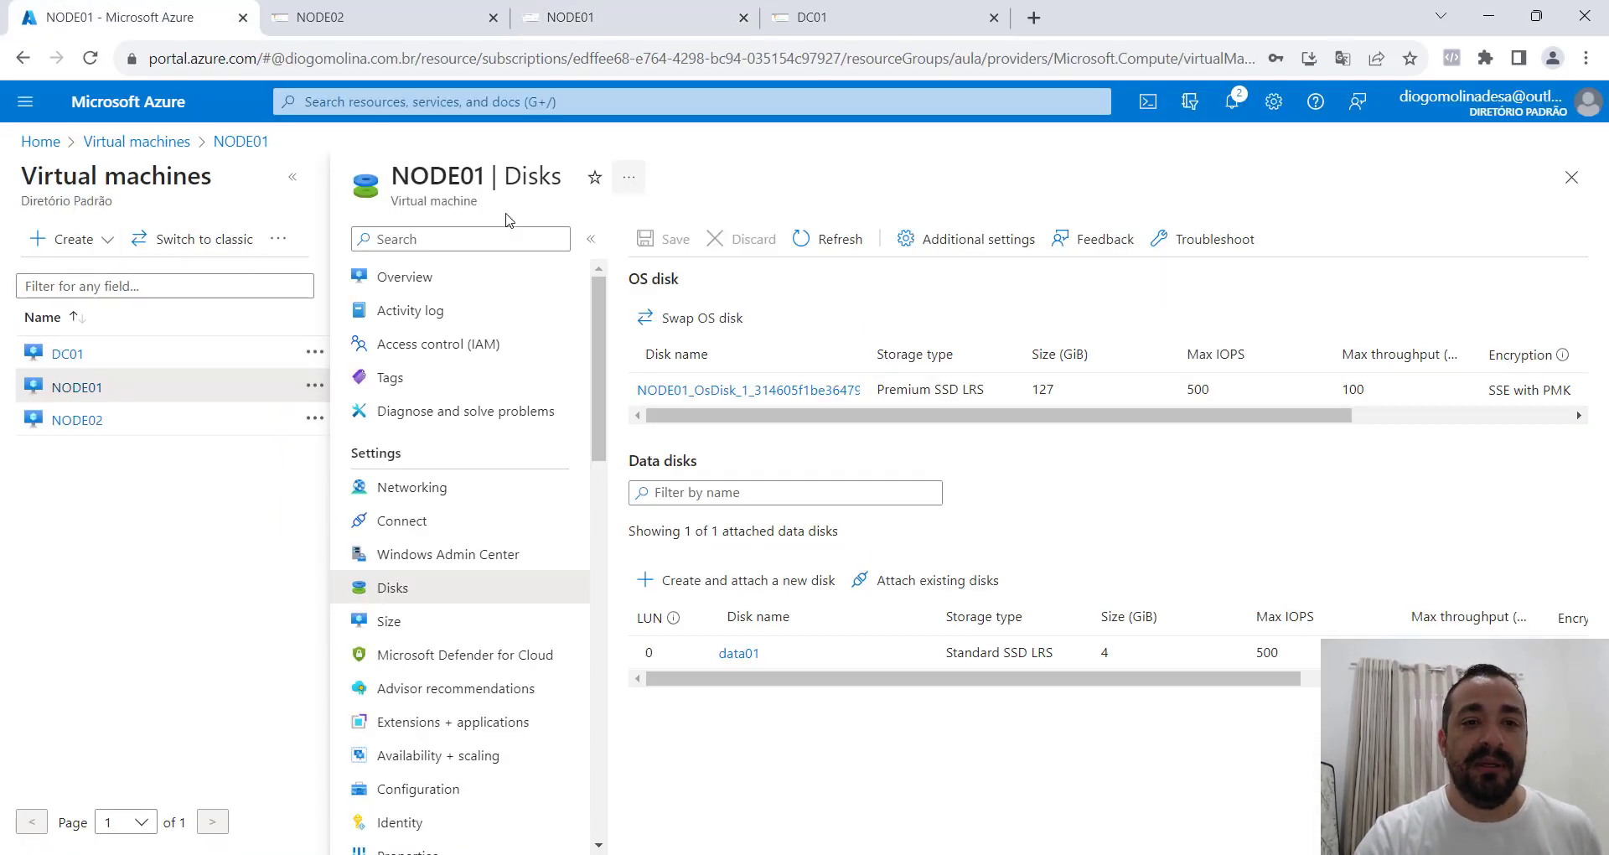
left_click(1571, 177)
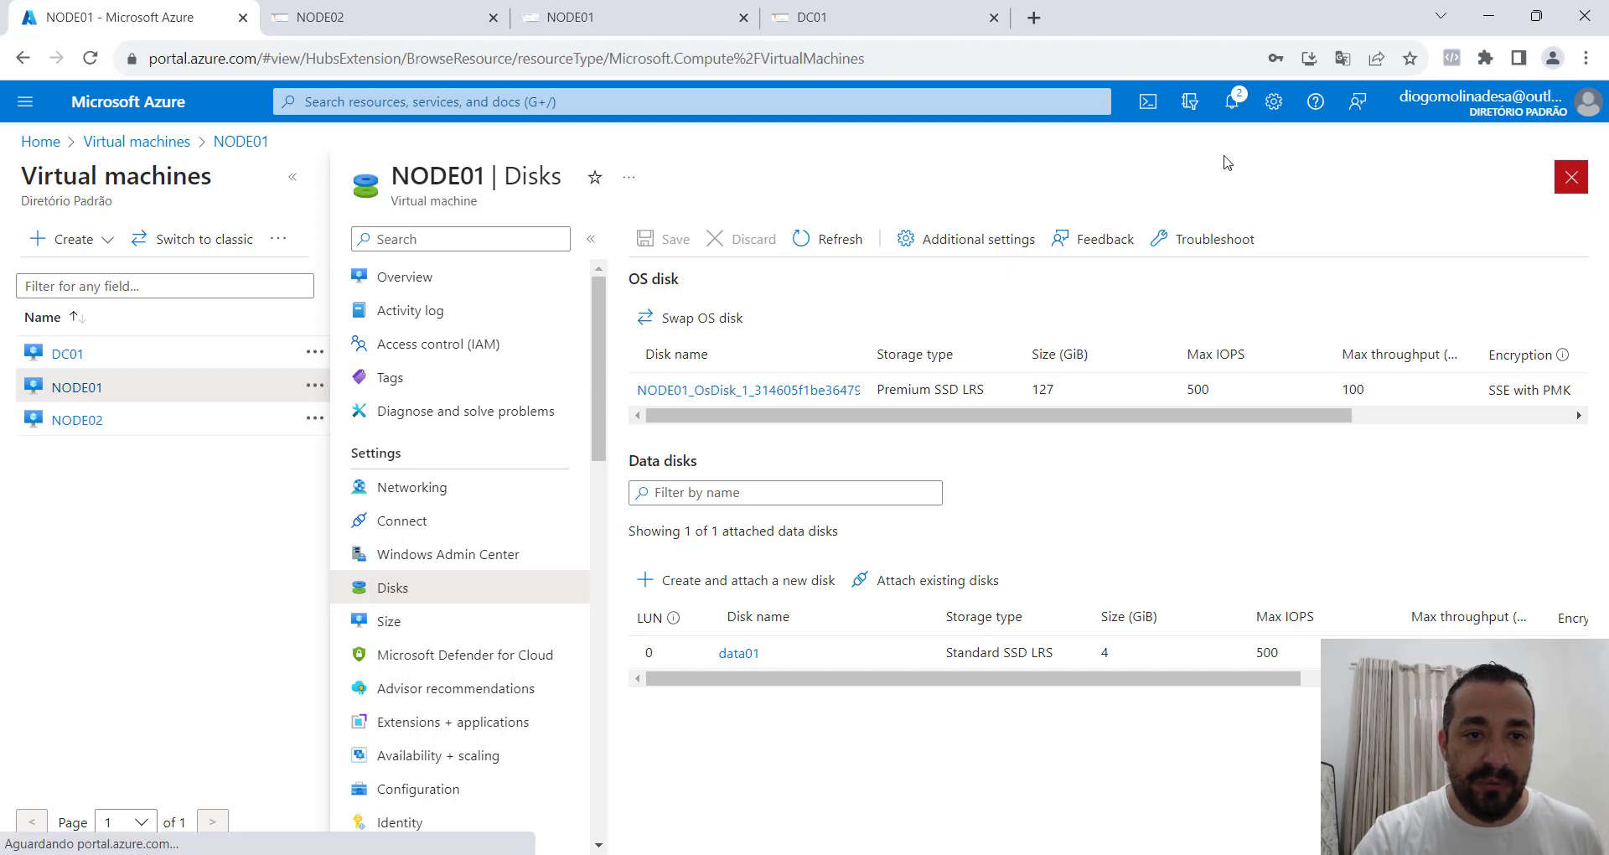
type("disk")
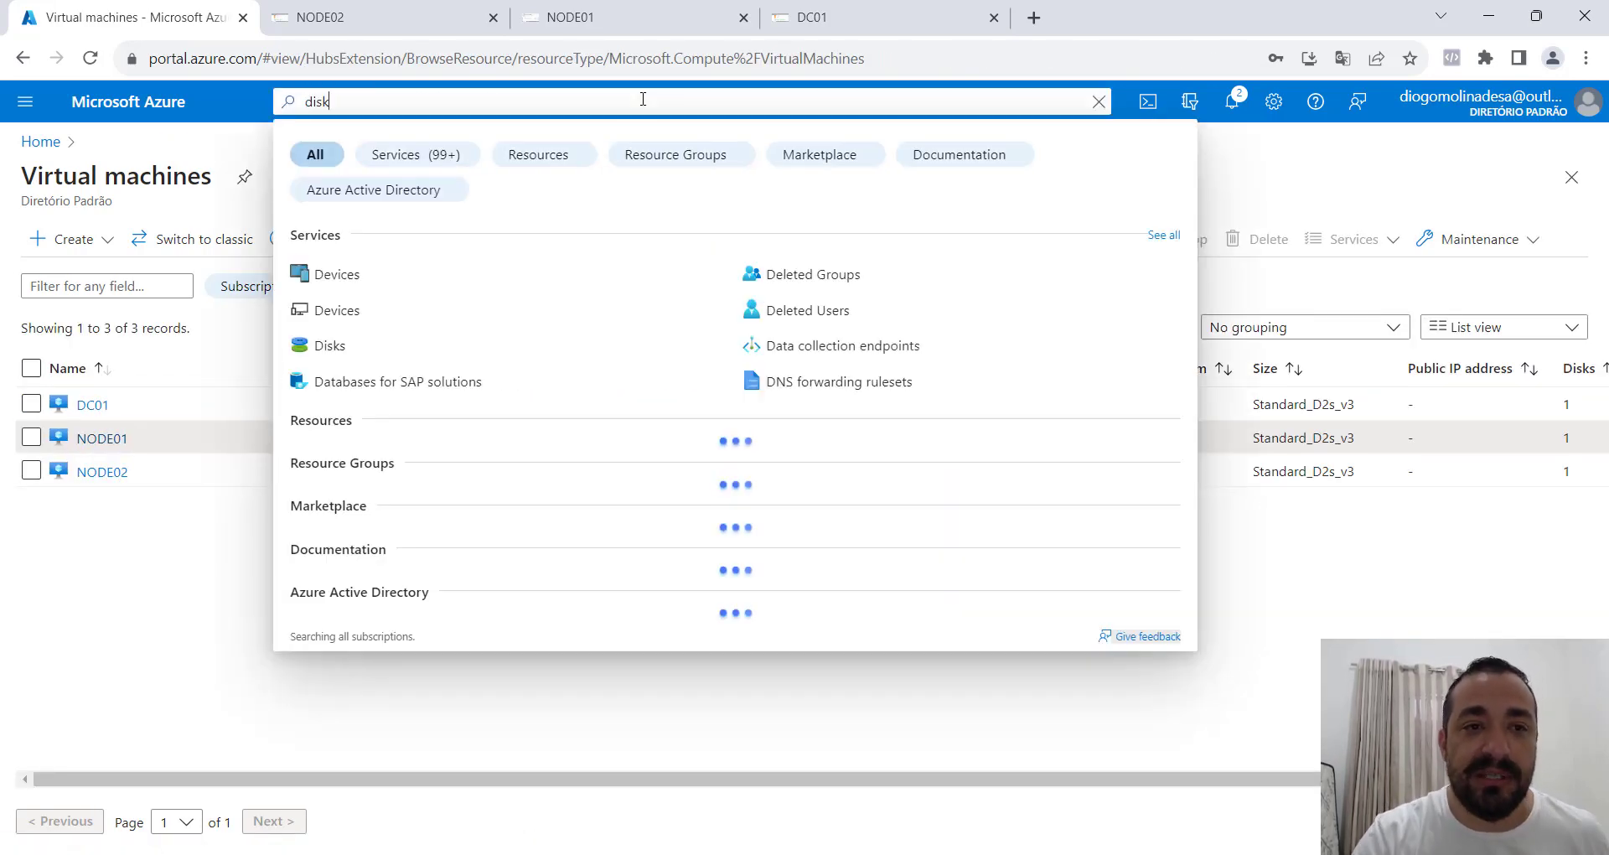
left_click(345, 281)
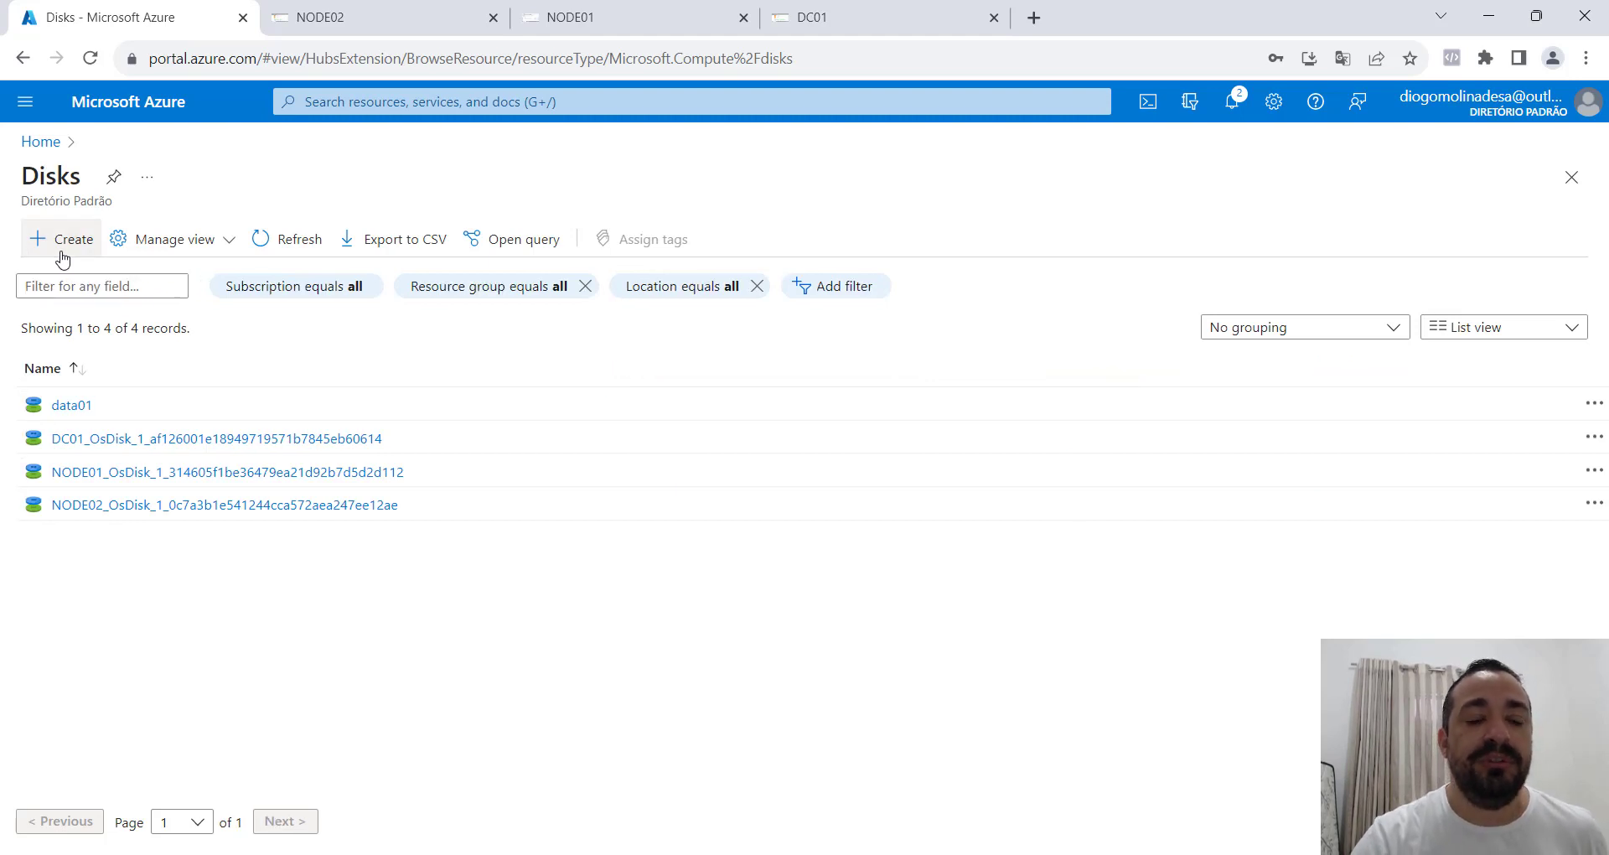
Start creating a managed disk in the resource group aula and name it cluster001.
left_click(62, 241)
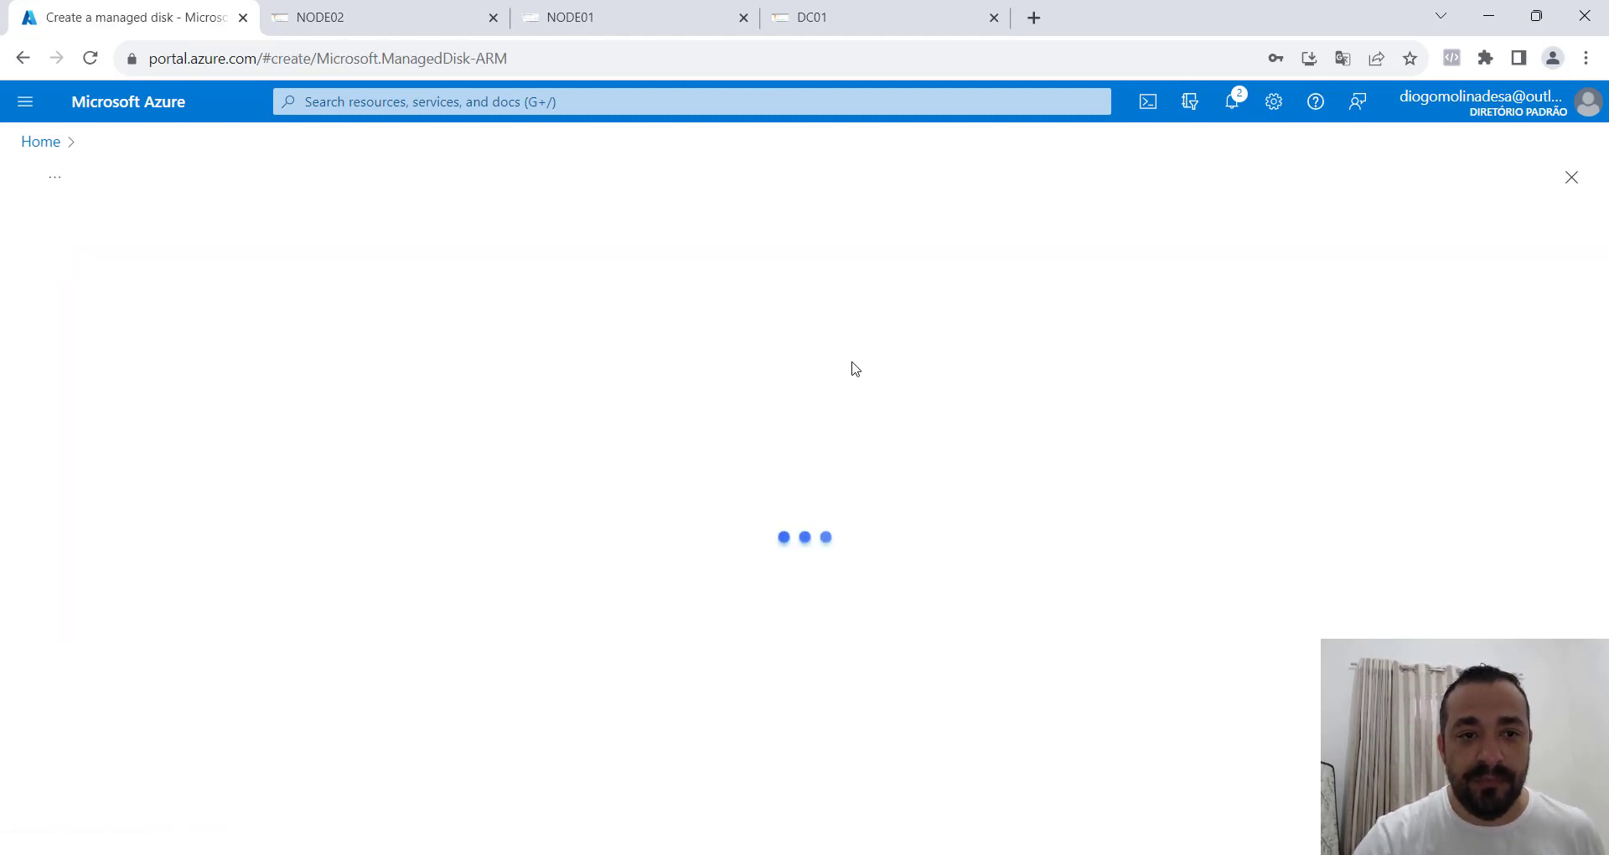
left_click(402, 489)
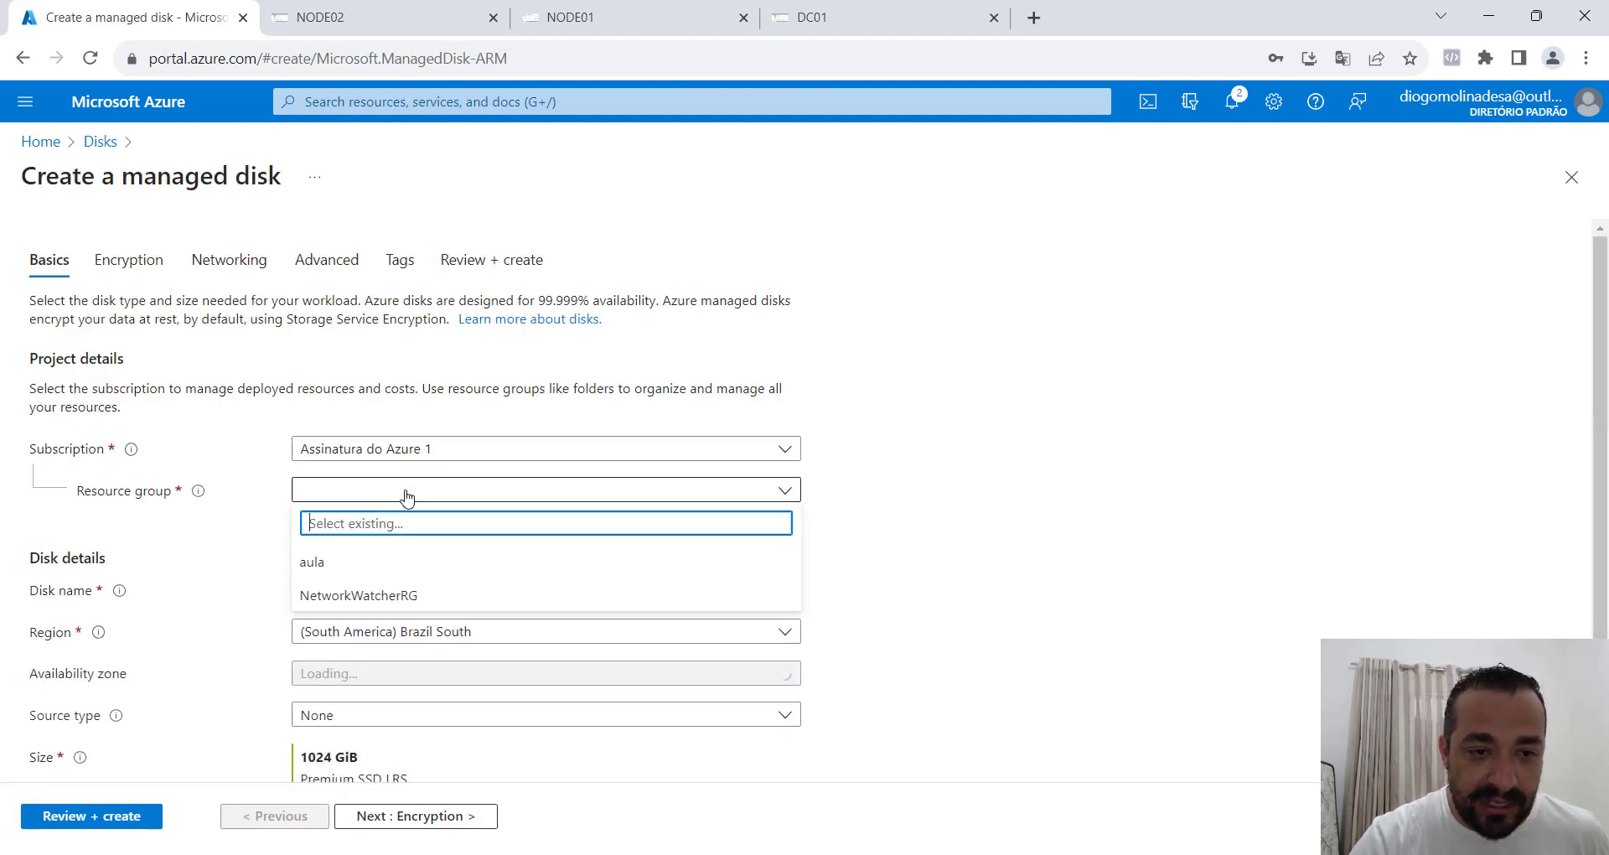
left_click(356, 567)
scroll(1115, 503, "down", 1)
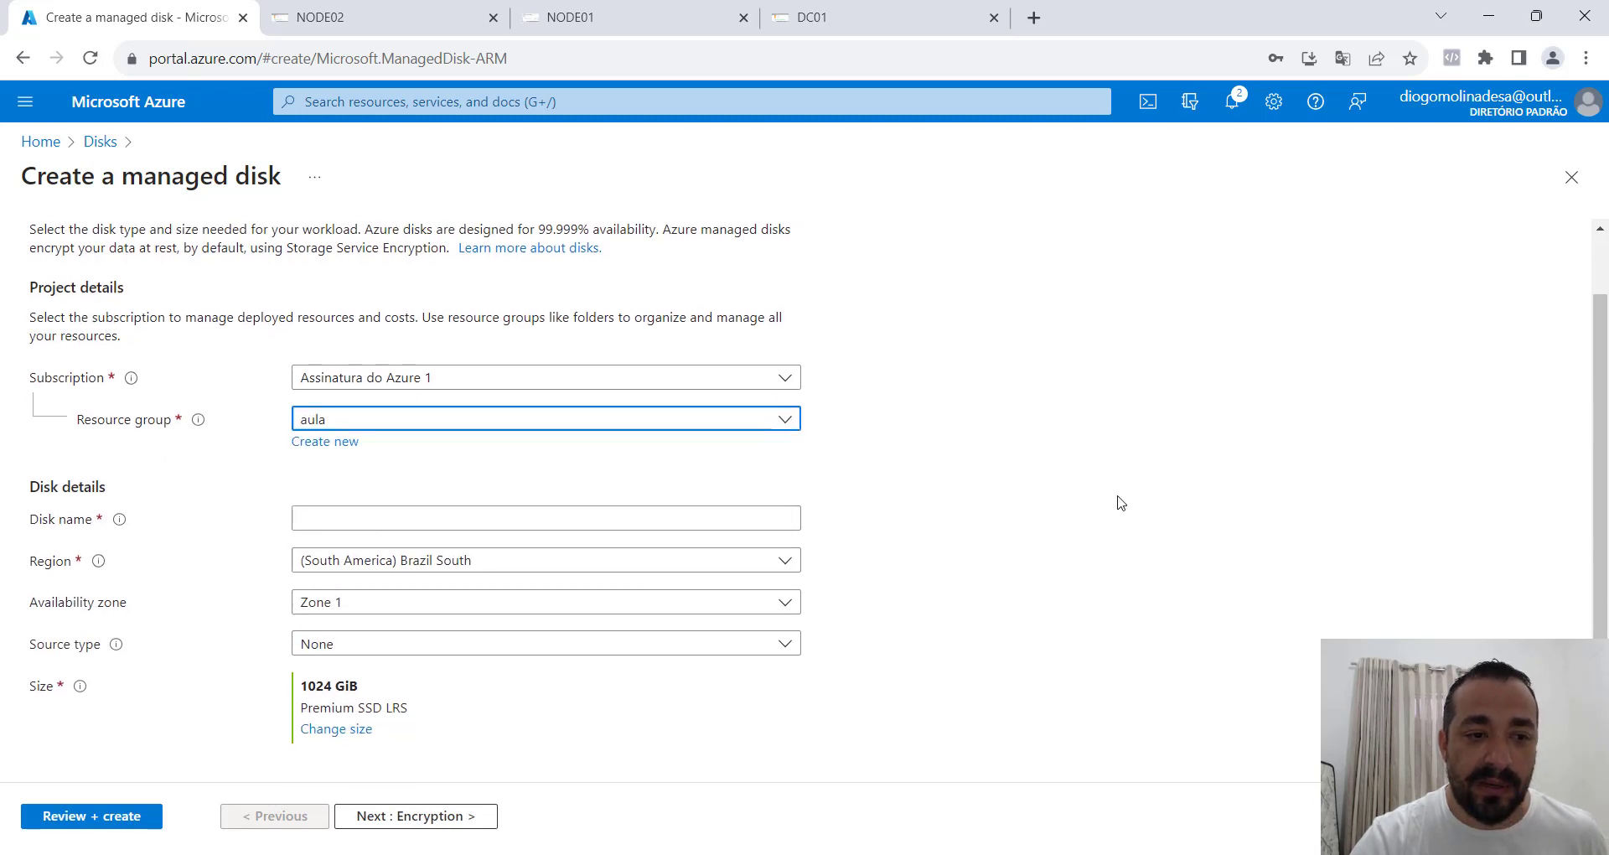
left_click(628, 504)
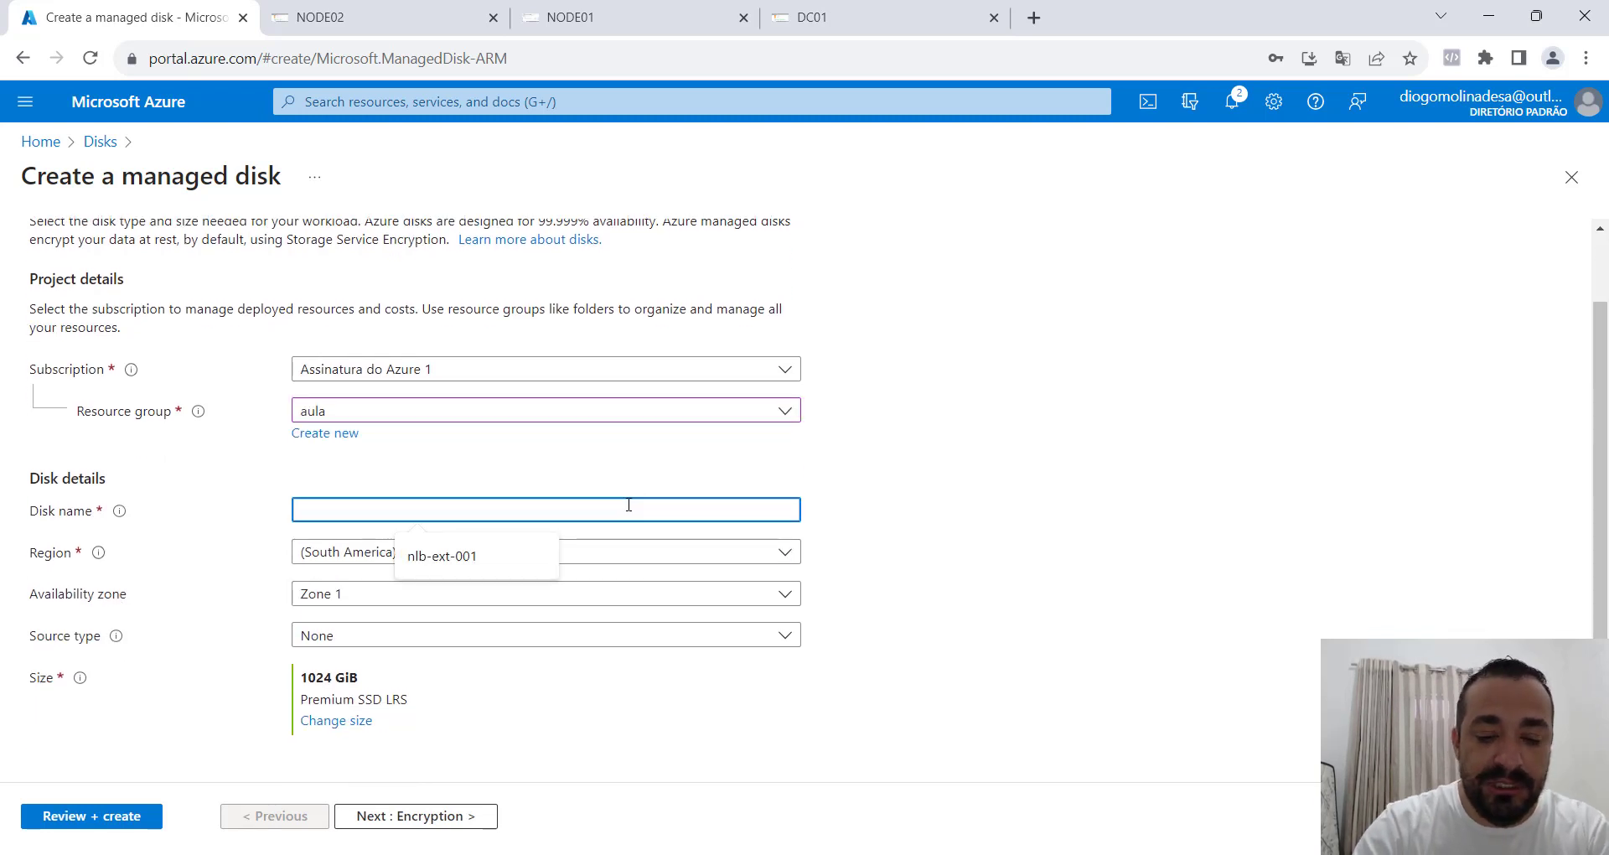
type("cluster001")
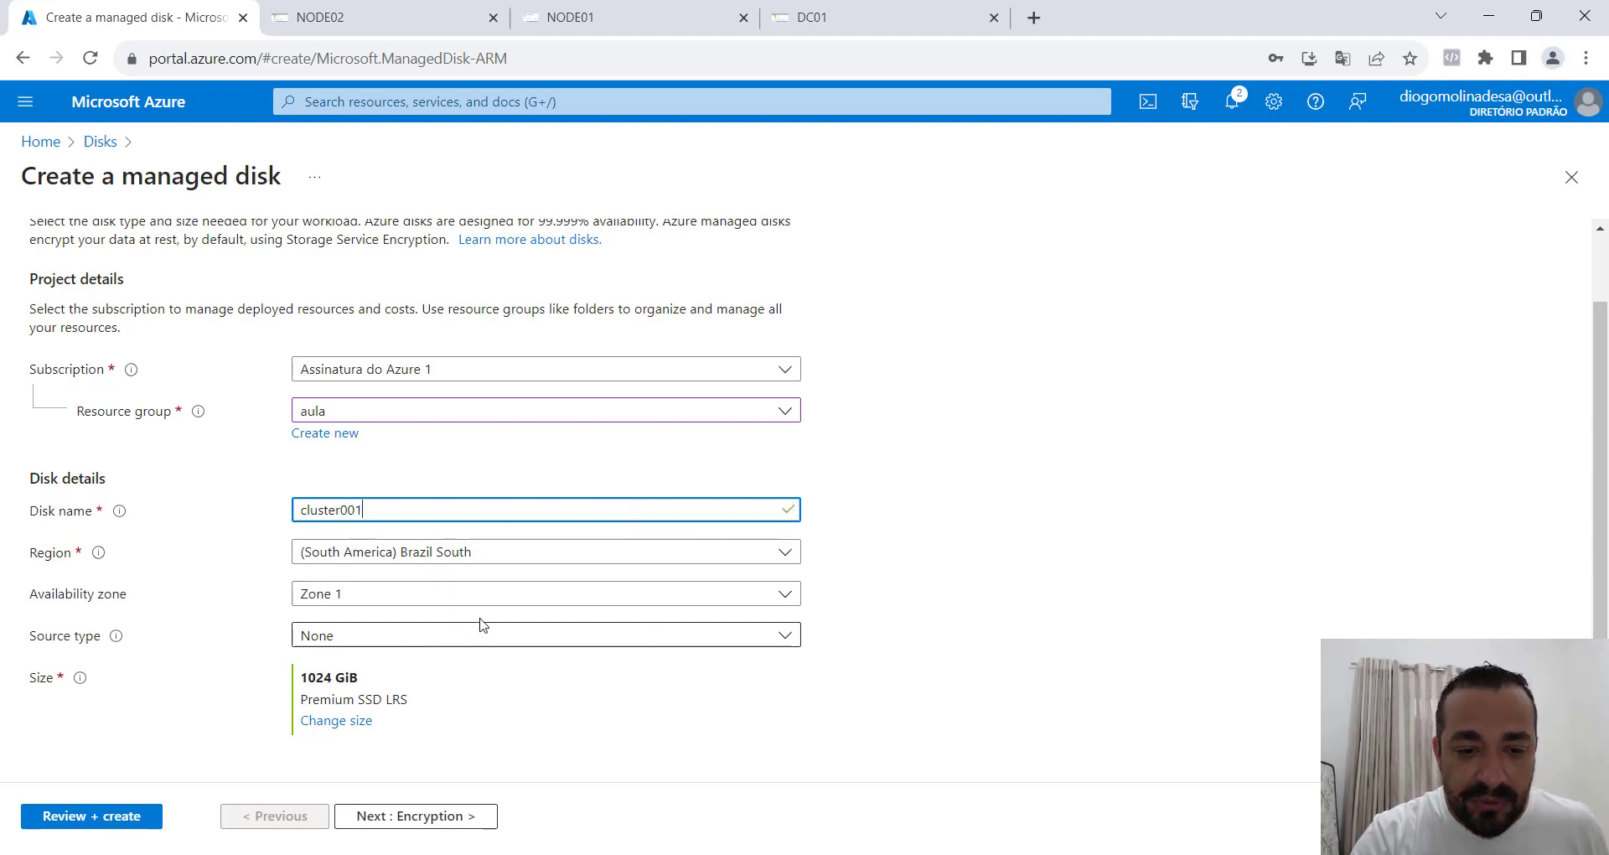
Keep the default encryption and networking settings for the new disk and enable shared disk in its advanced settings.
left_click(424, 816)
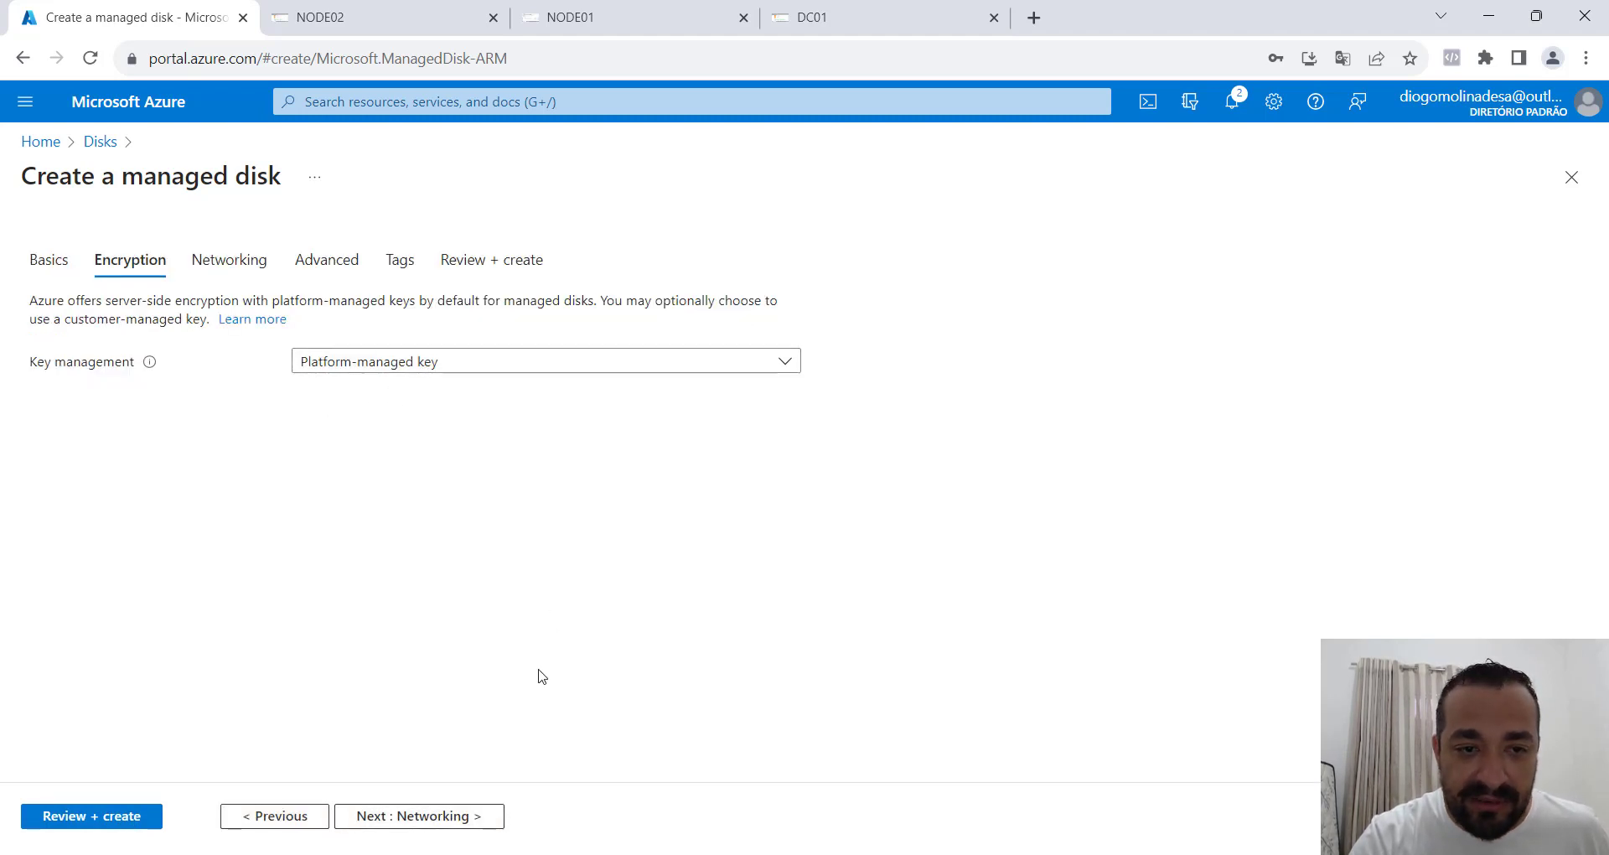
left_click(464, 819)
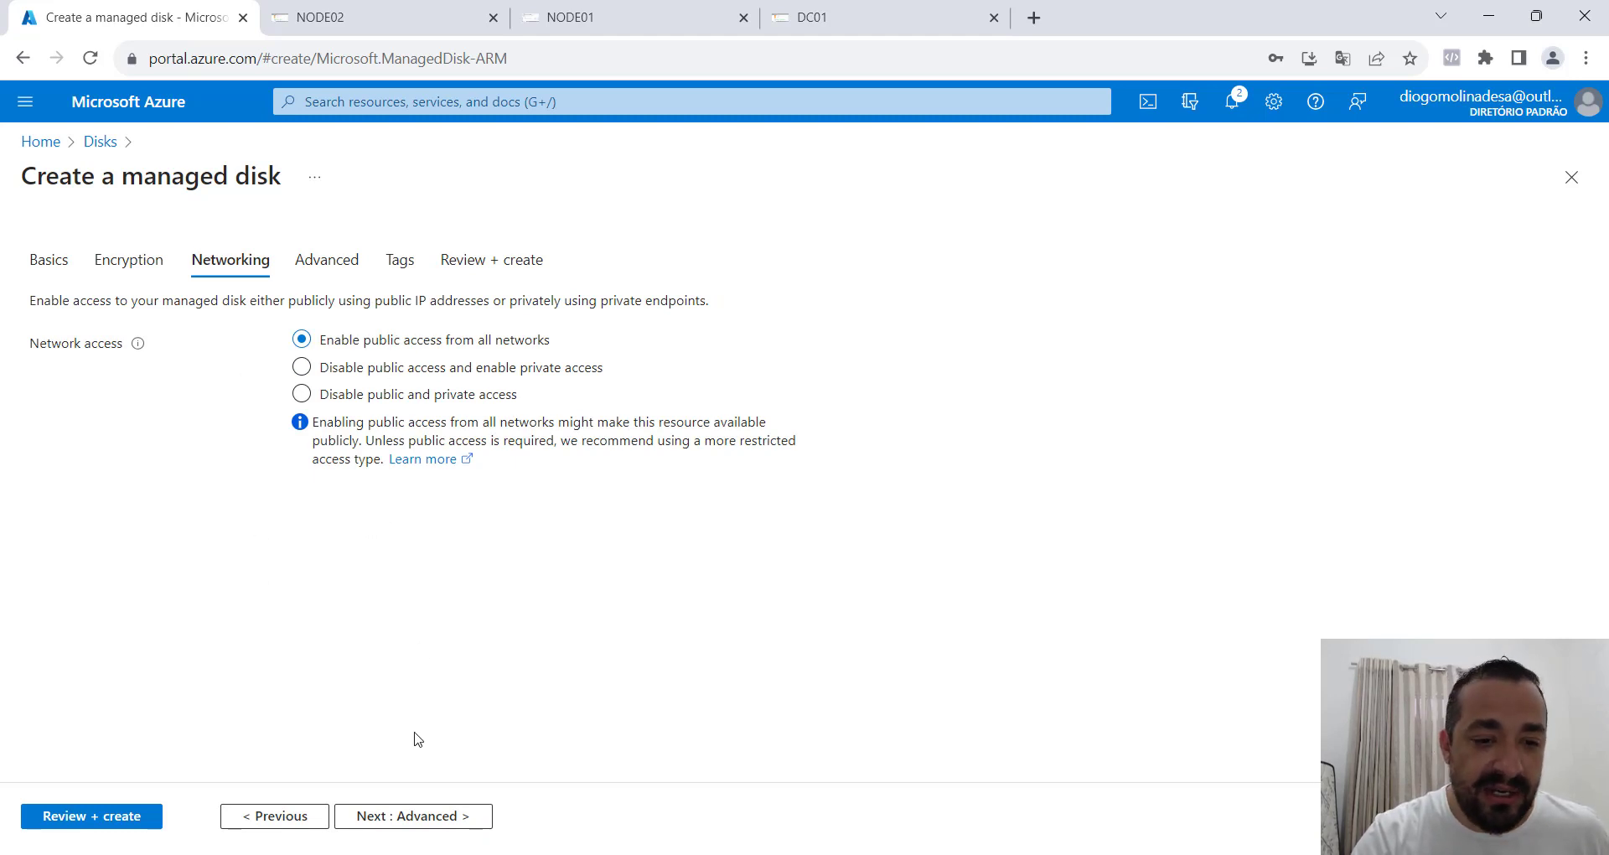
left_click(450, 819)
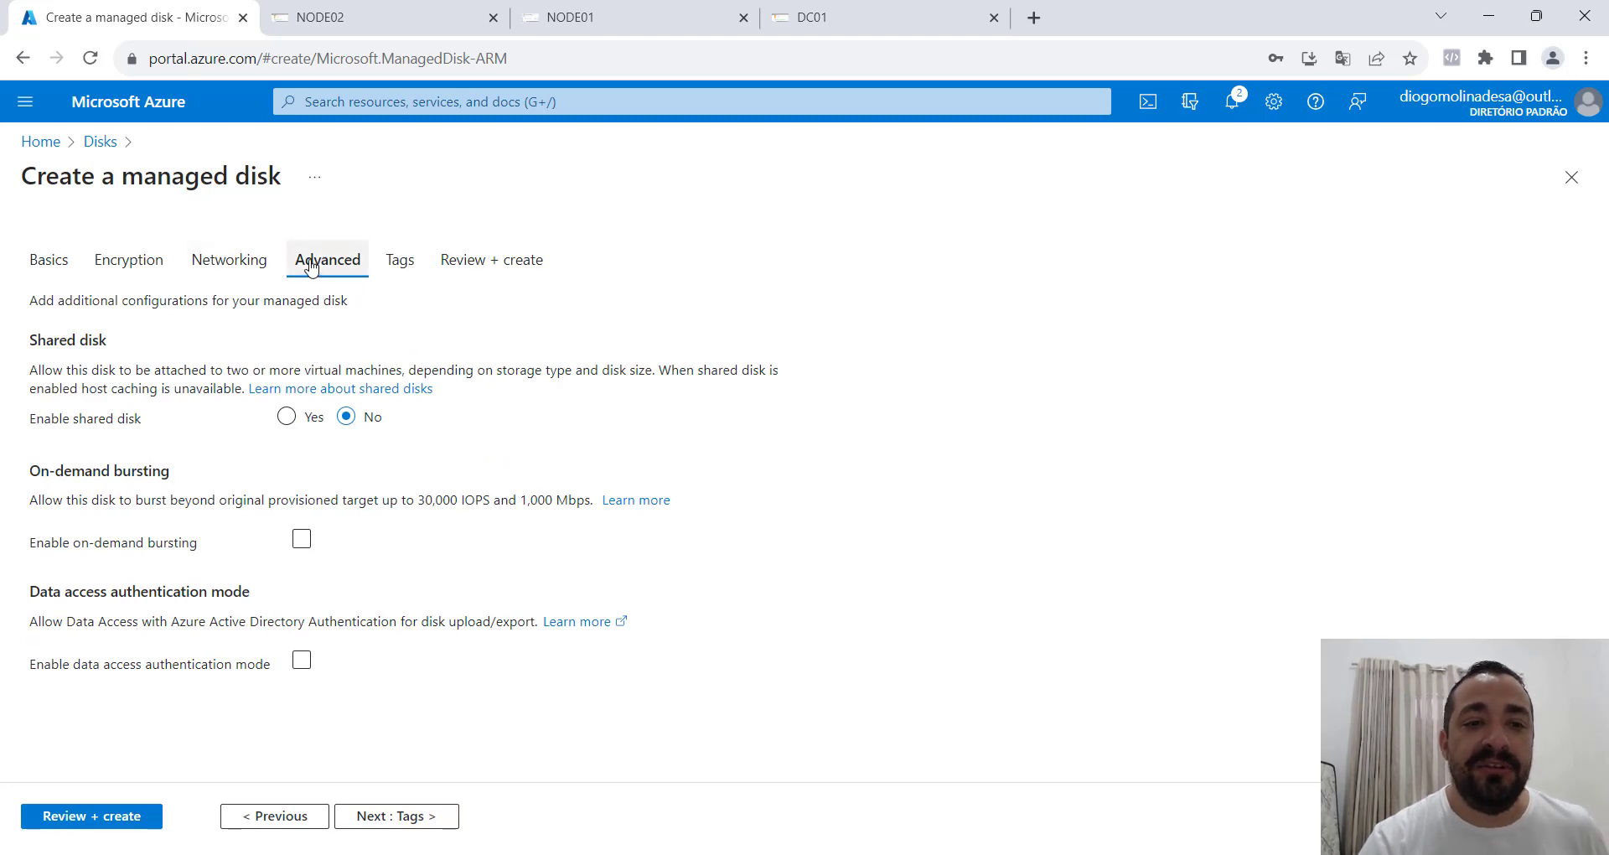
left_click_drag(47, 339, 99, 339)
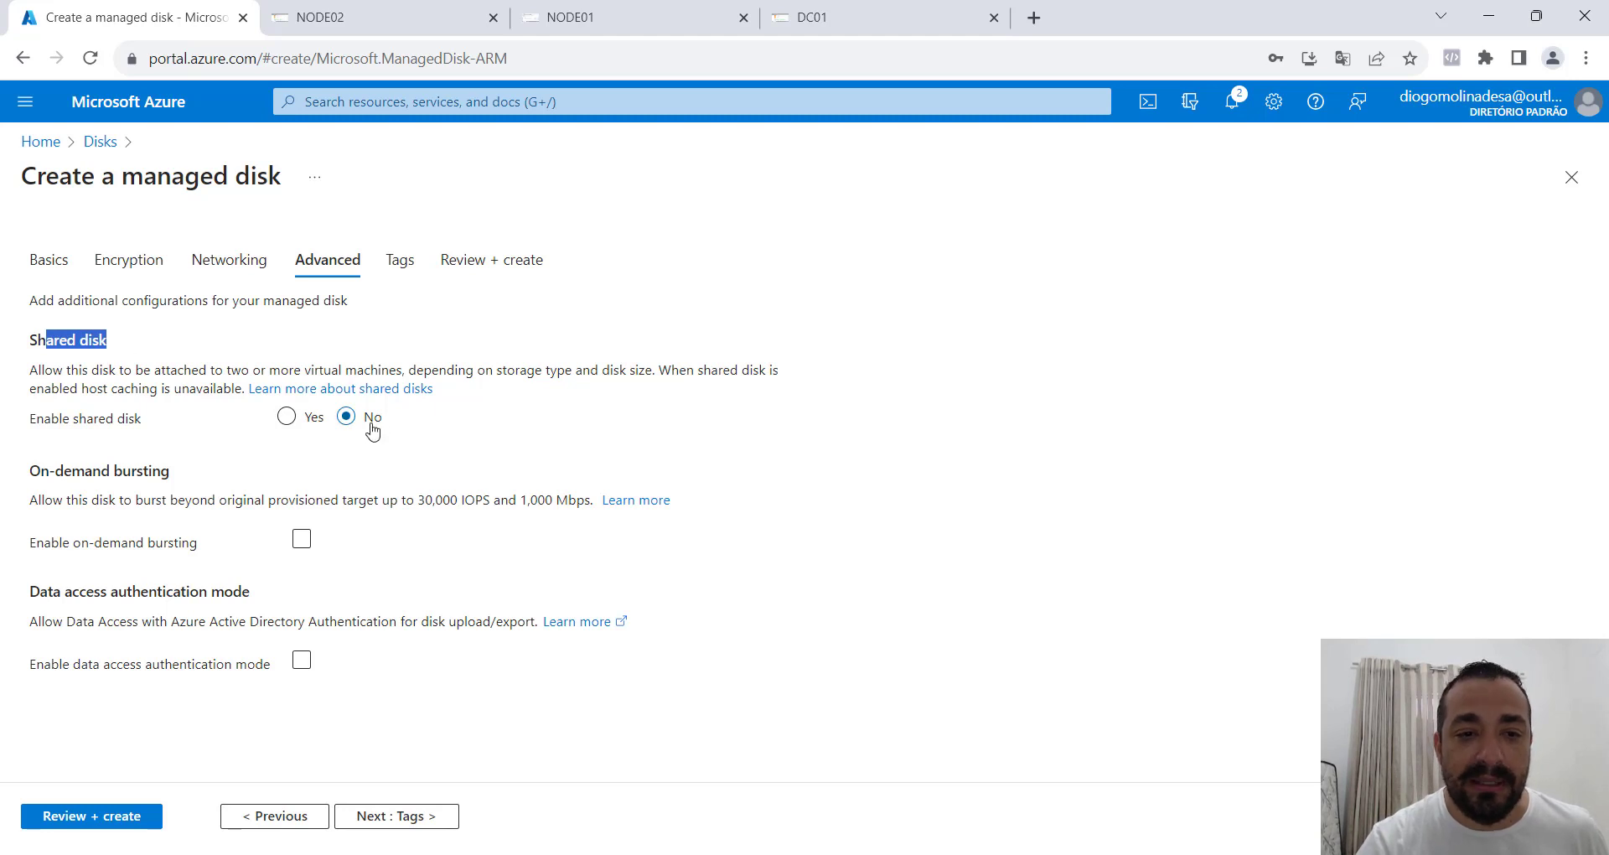
left_click_drag(53, 371, 176, 366)
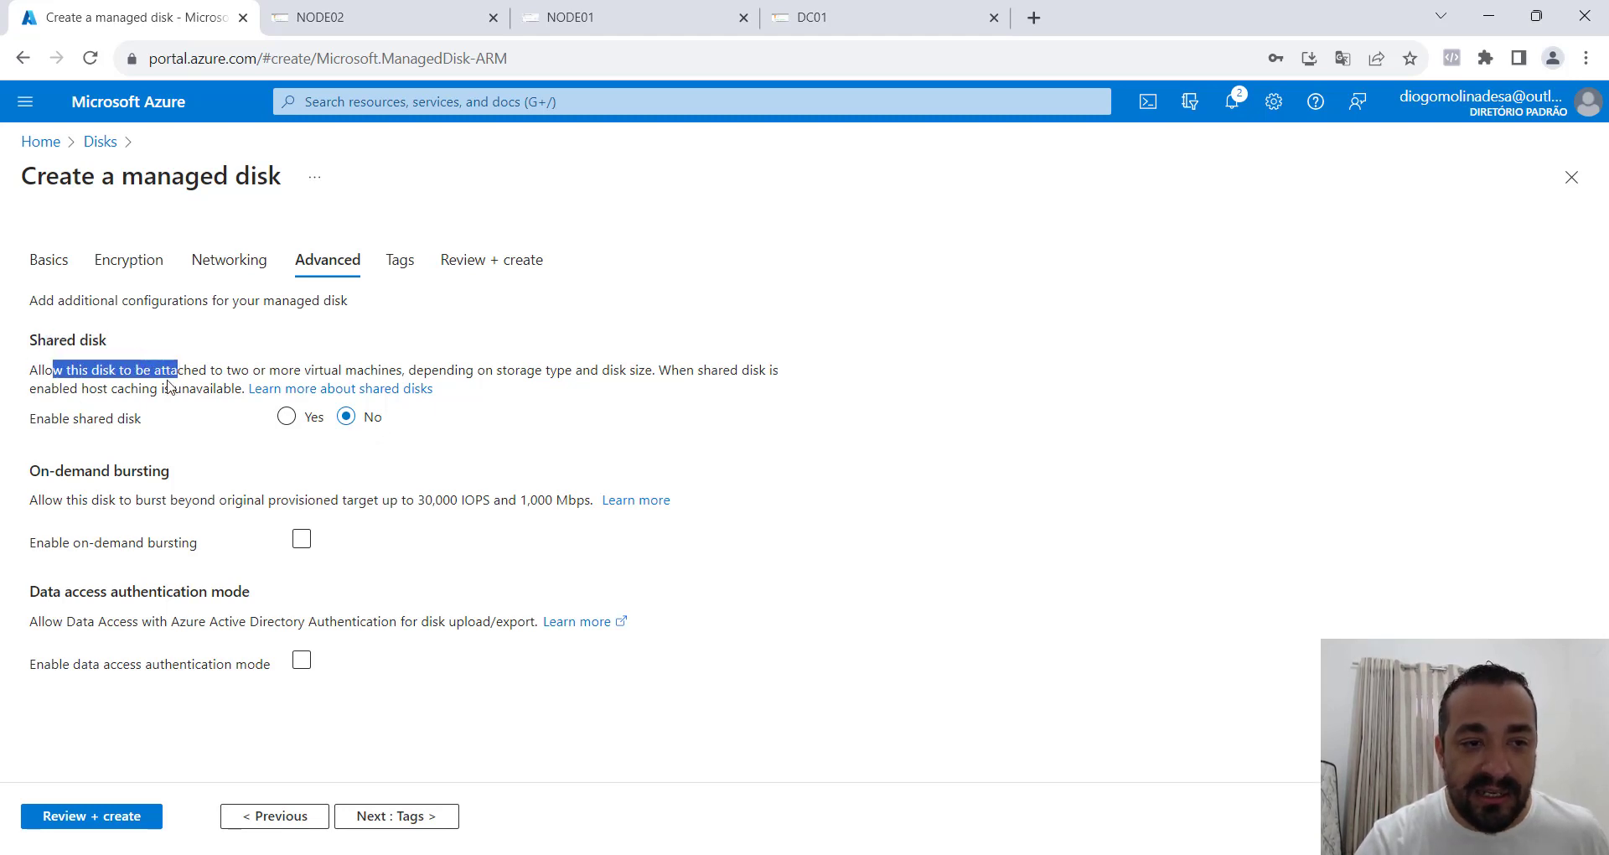
left_click(202, 377)
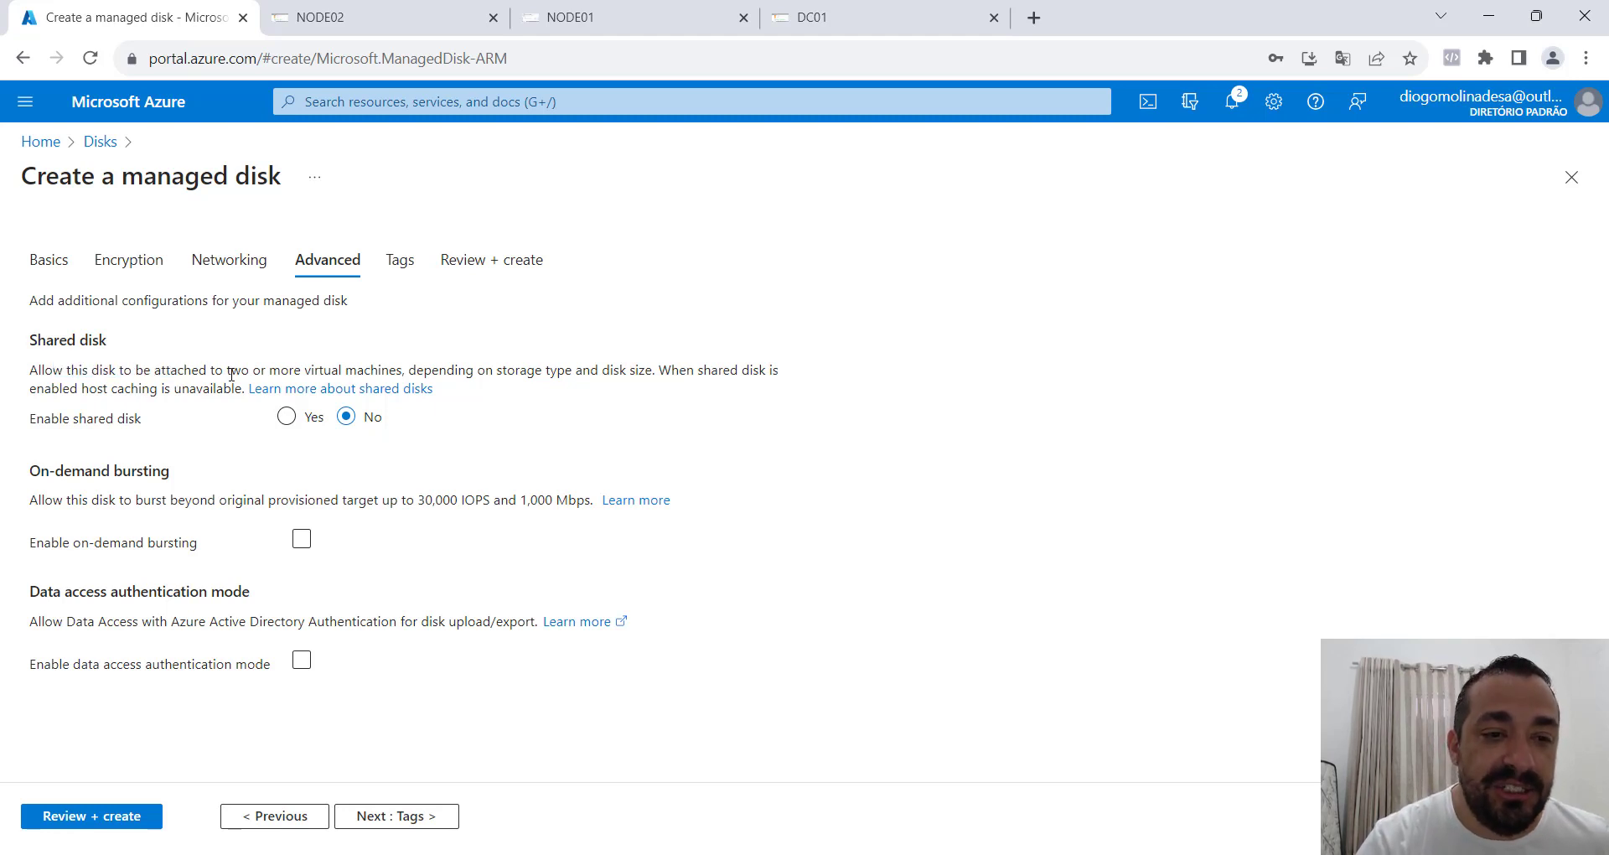
left_click_drag(222, 372, 438, 362)
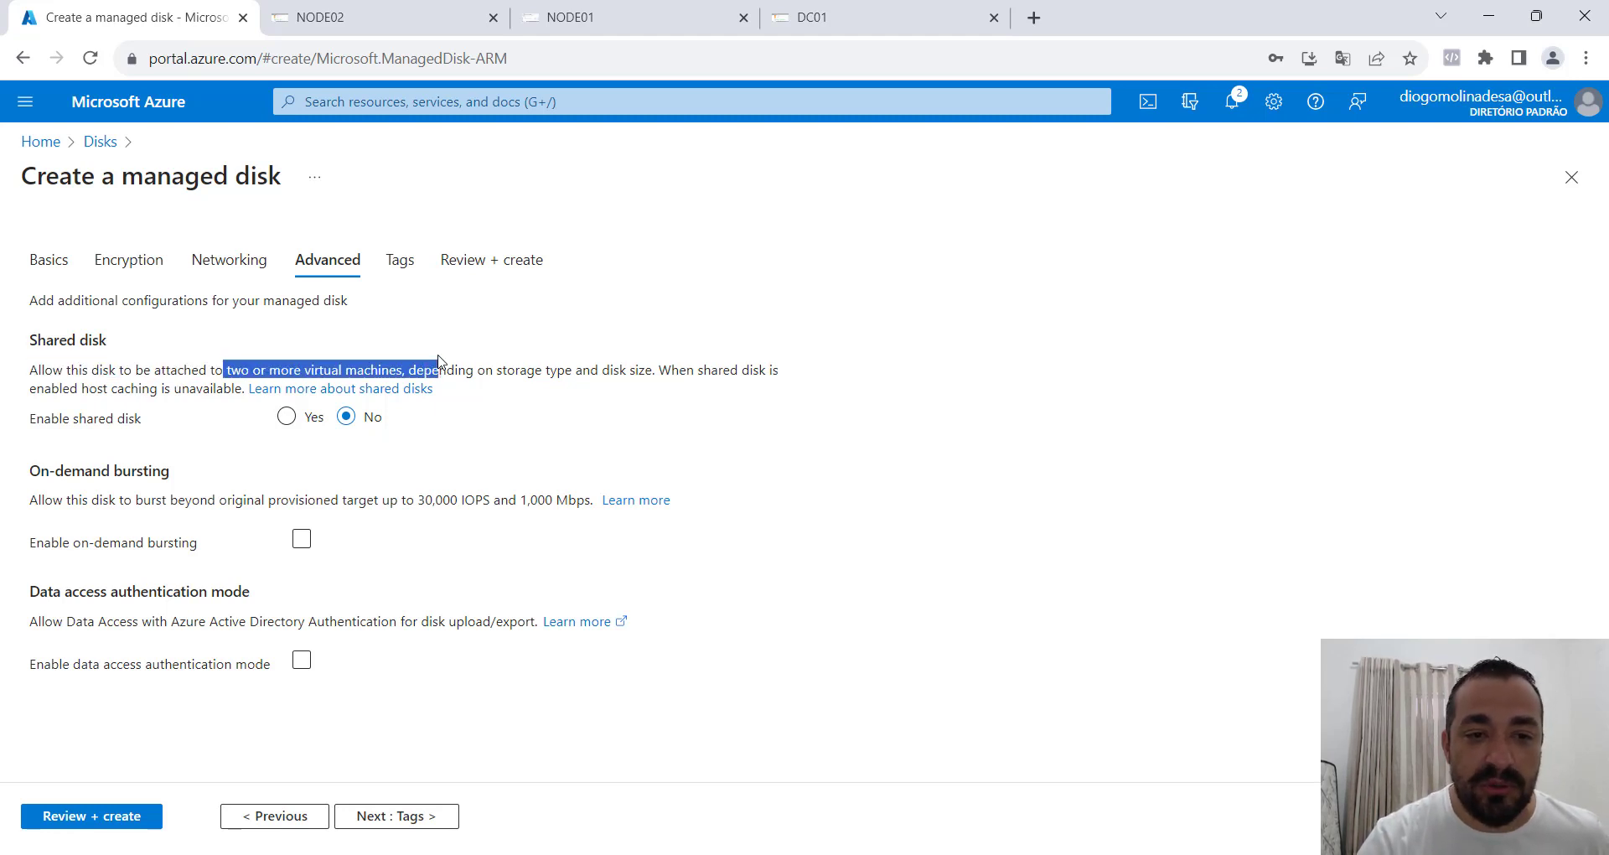
left_click(288, 416)
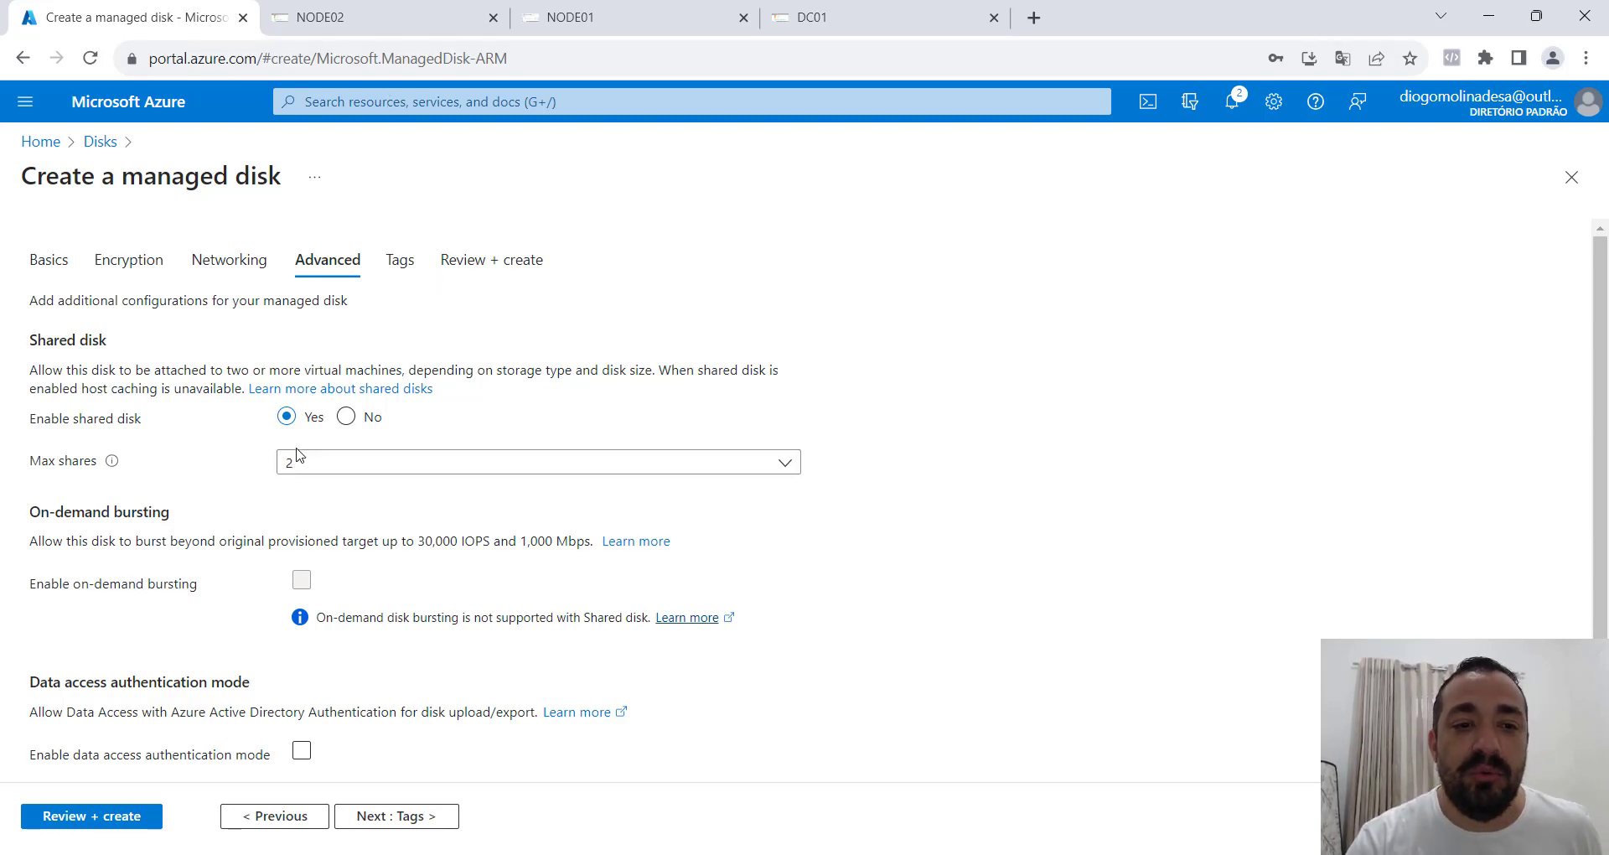
Review the new disk's advanced and basic settings and examine the available Premium SSD sizes and their maximum shares.
scroll(503, 466, "down", 1)
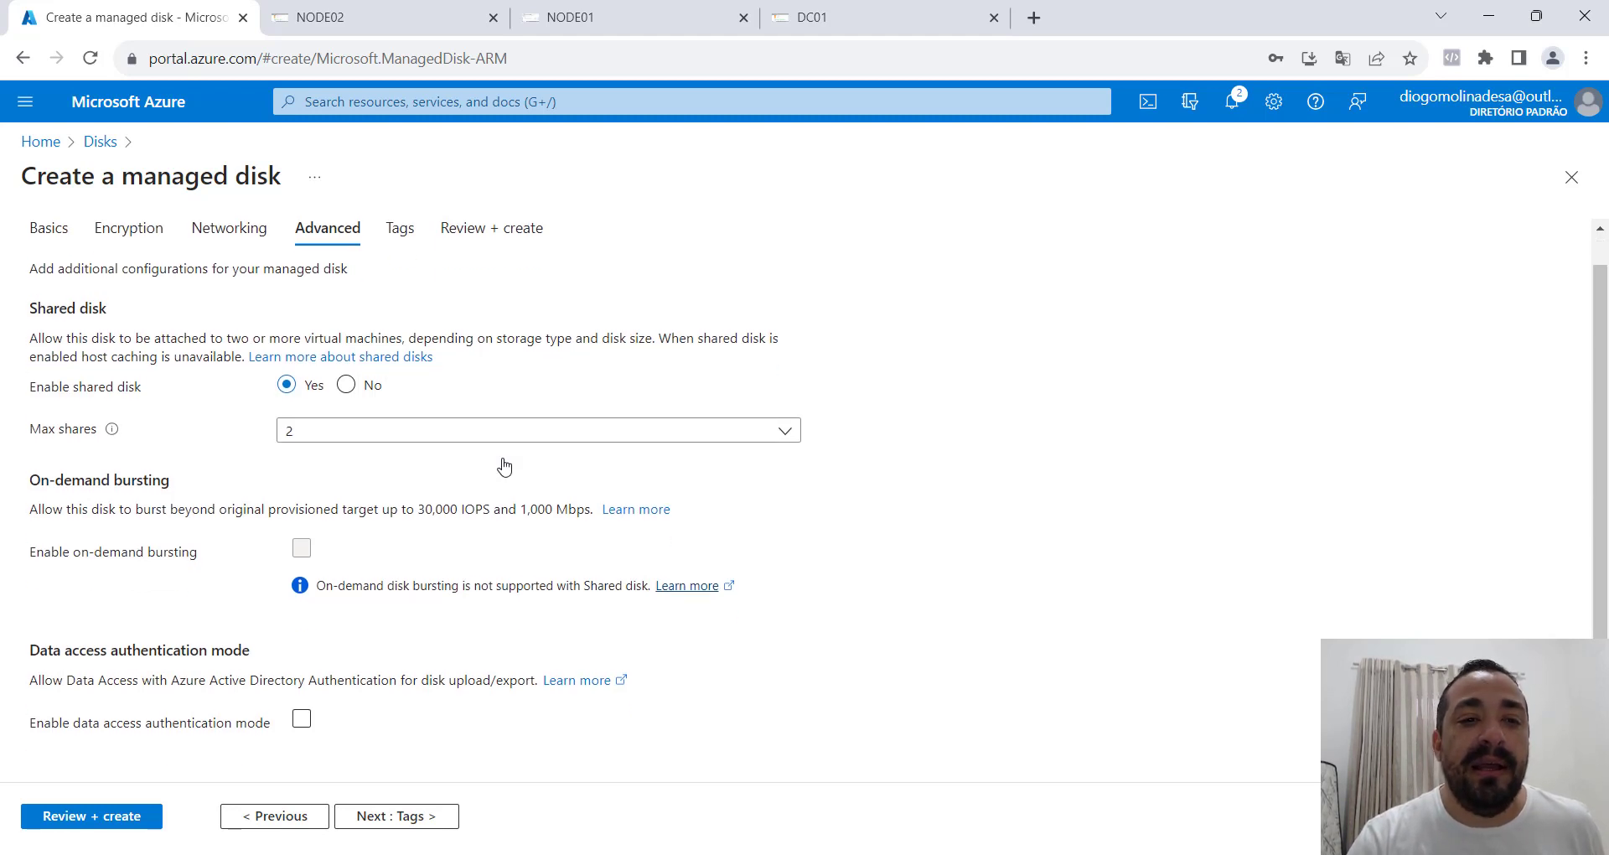
scroll(504, 466, "up", 1)
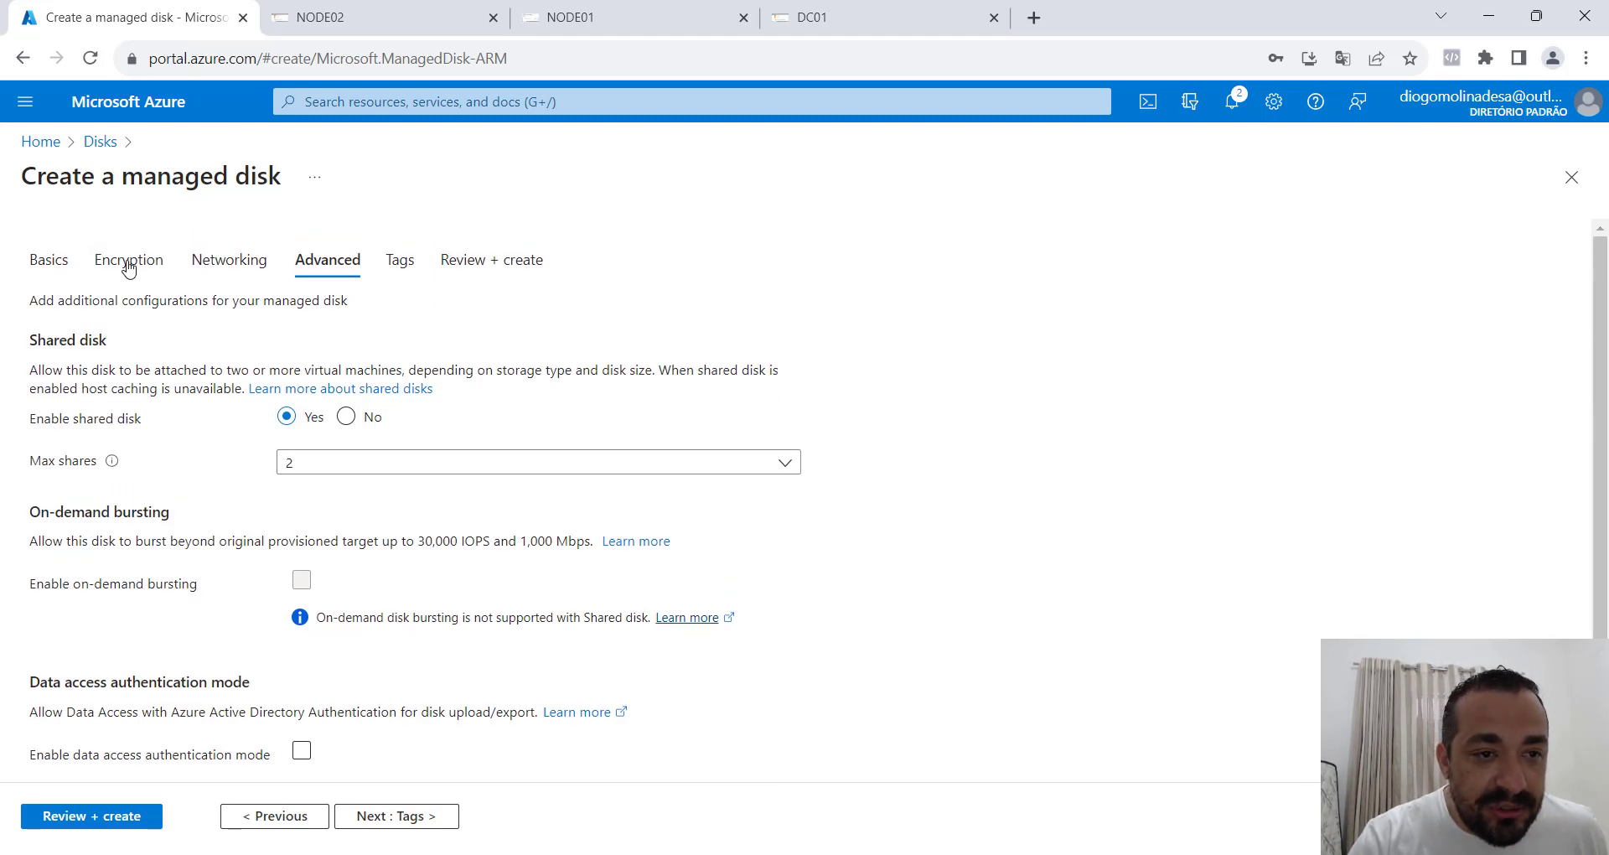
left_click(50, 267)
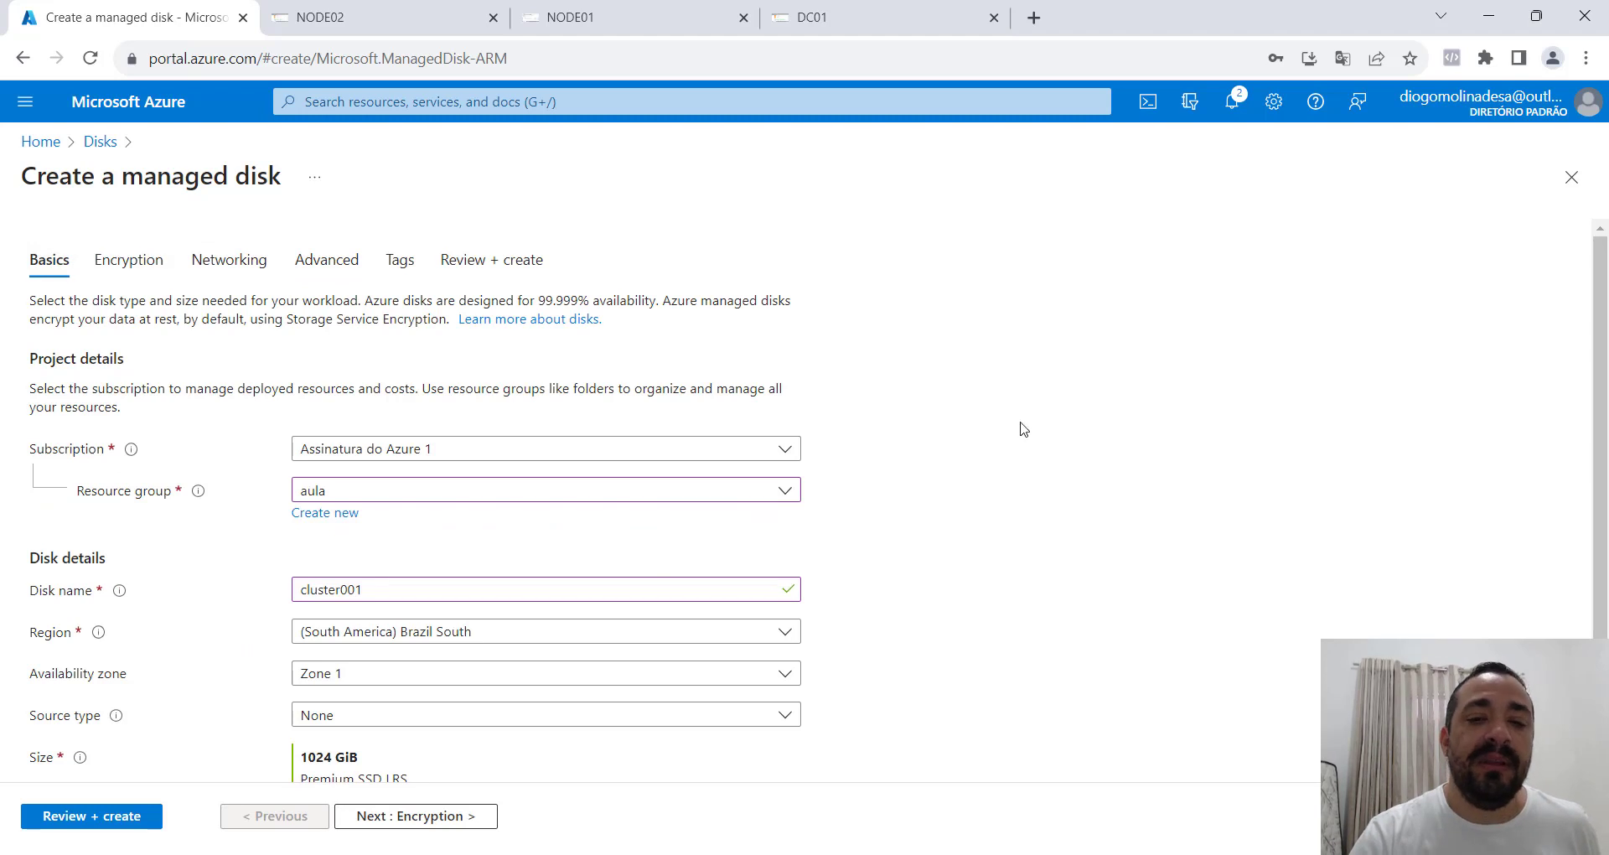
scroll(1190, 442, "down", 2)
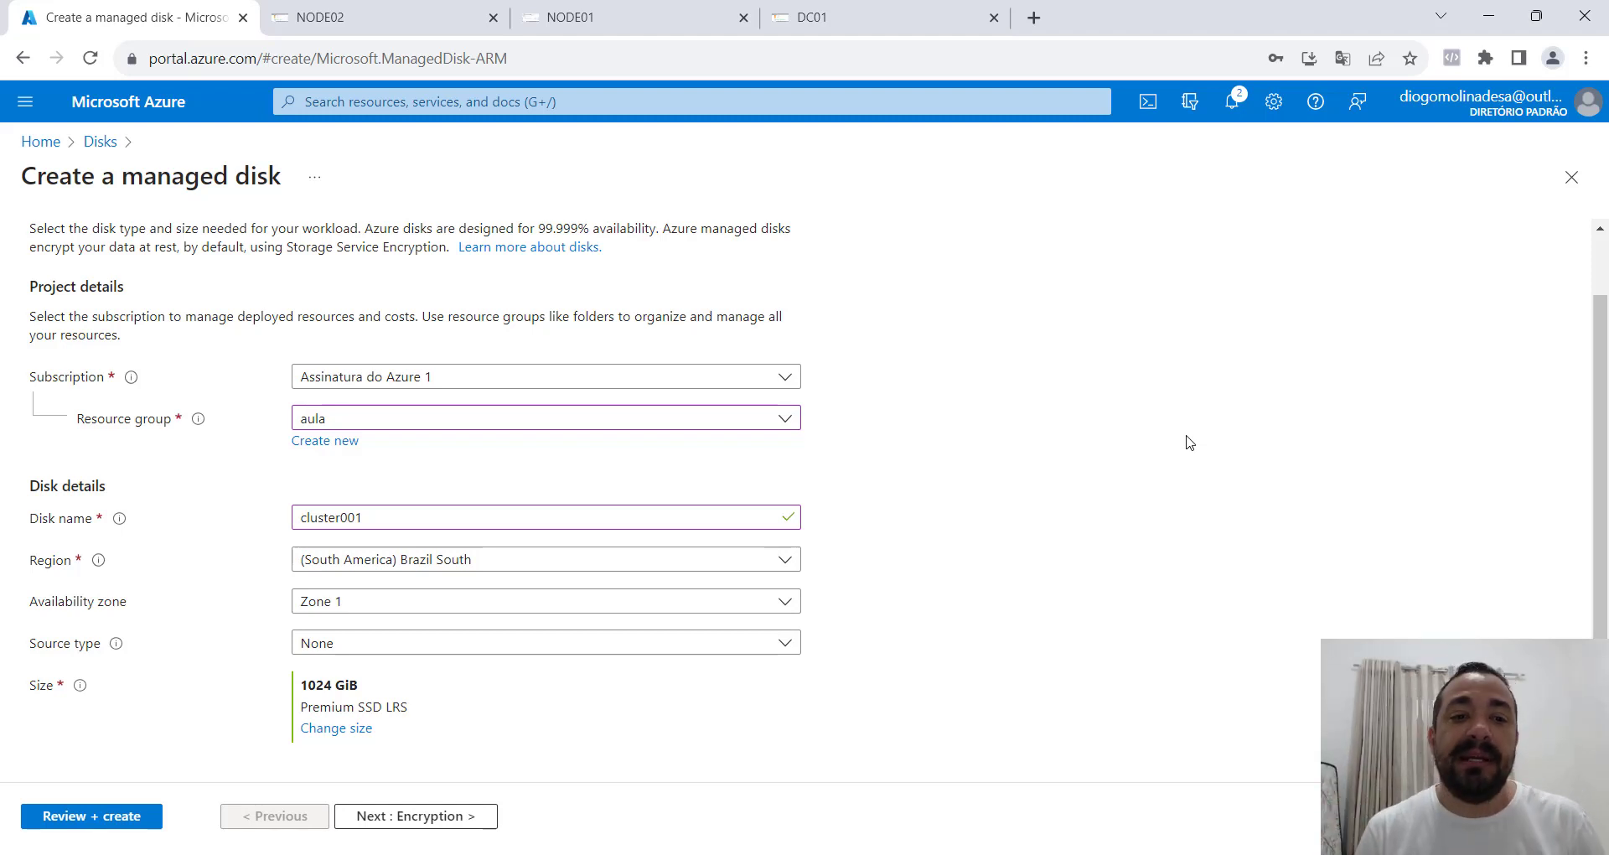
scroll(1190, 442, "down", 1)
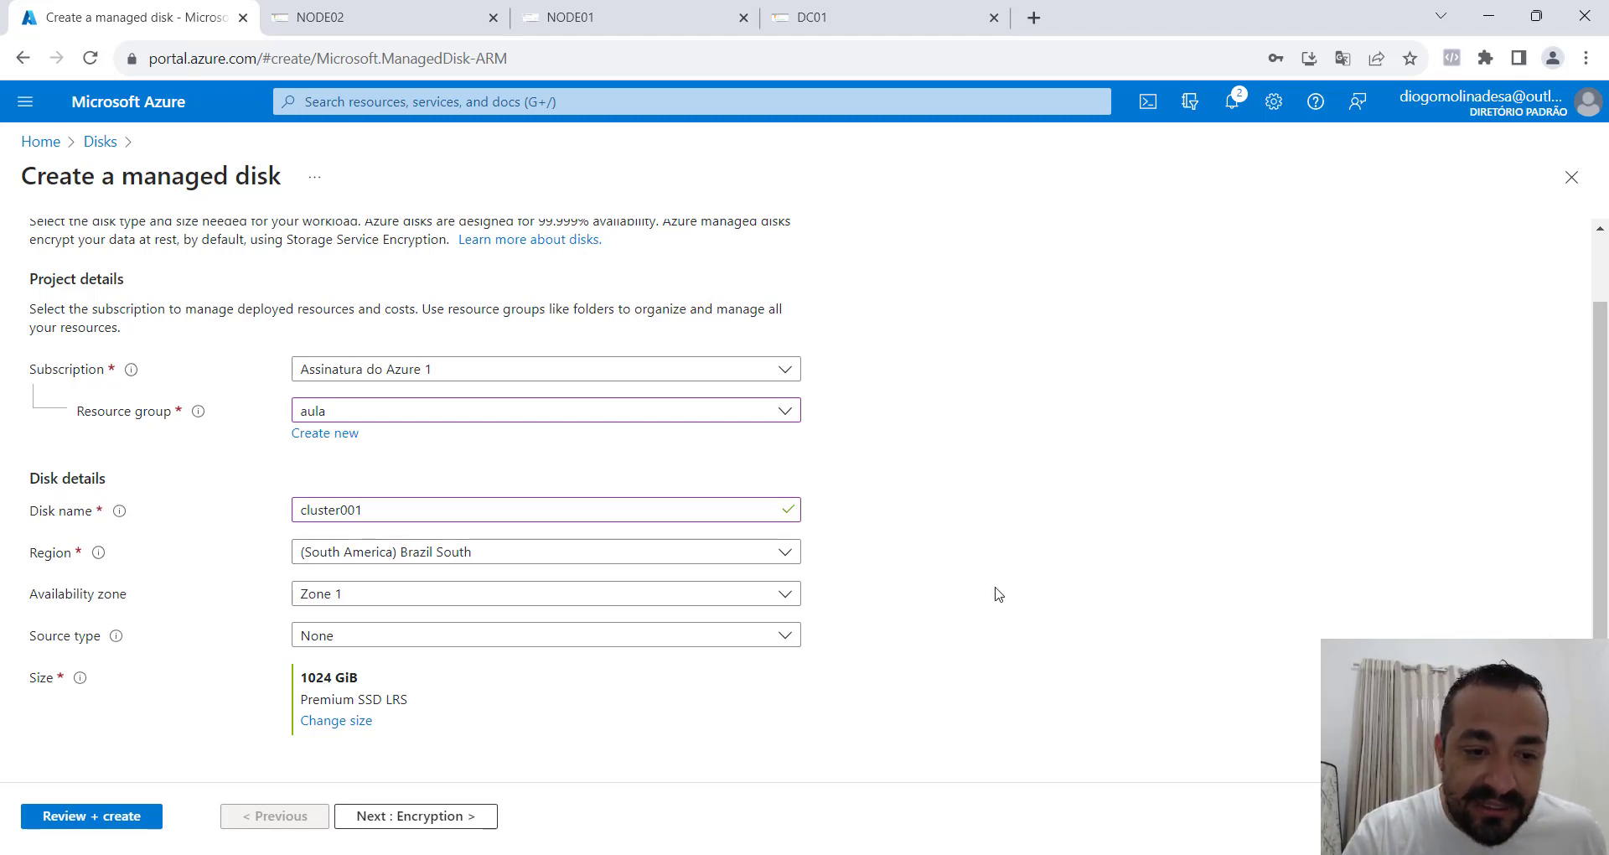
left_click(337, 721)
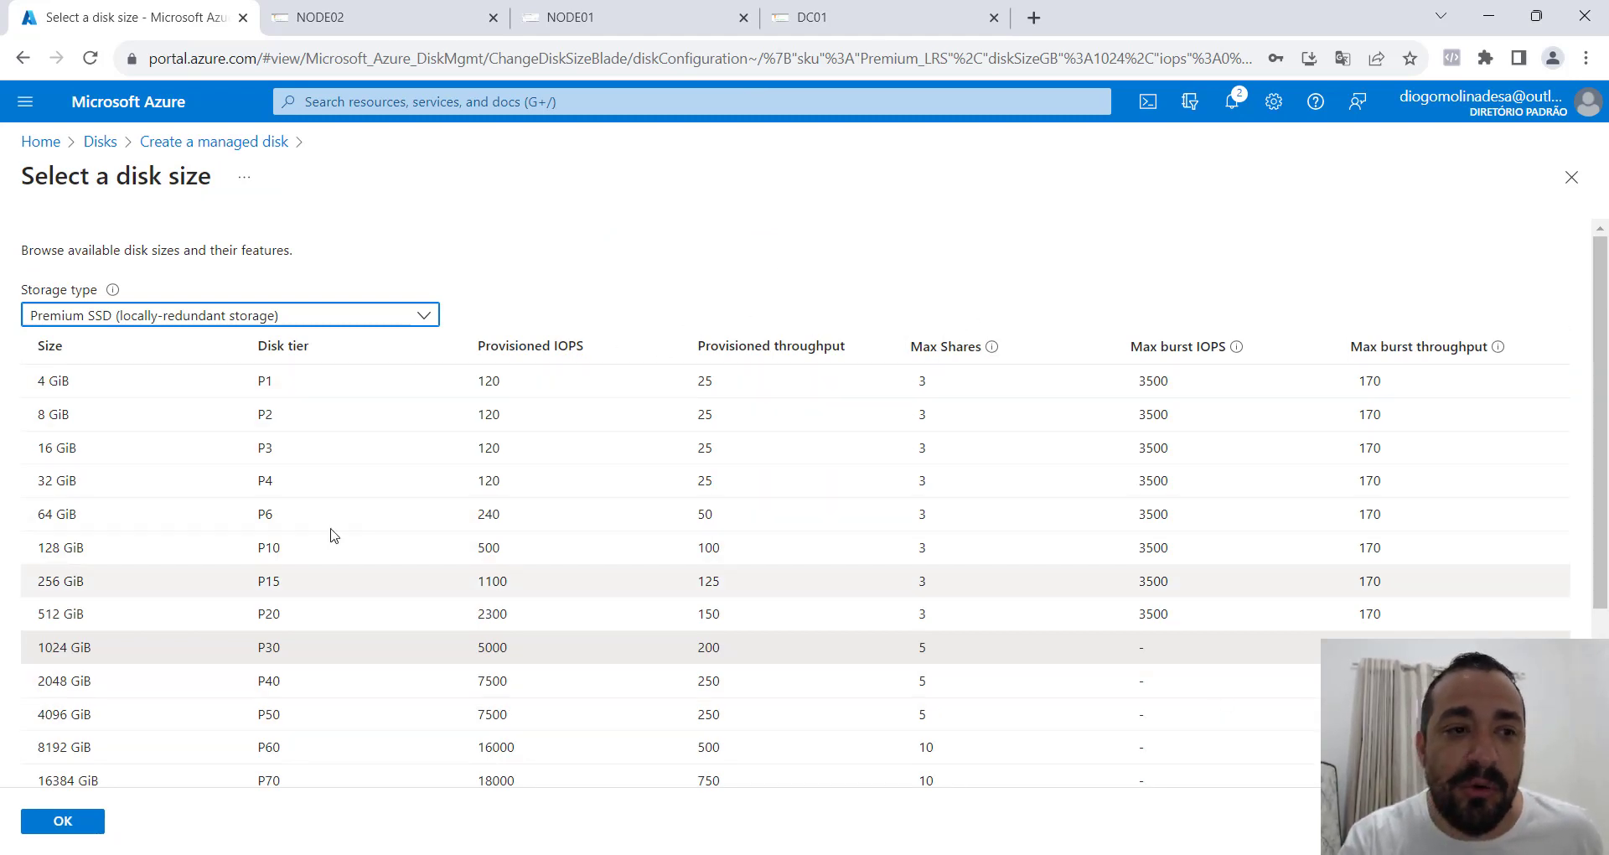
left_click(1572, 176)
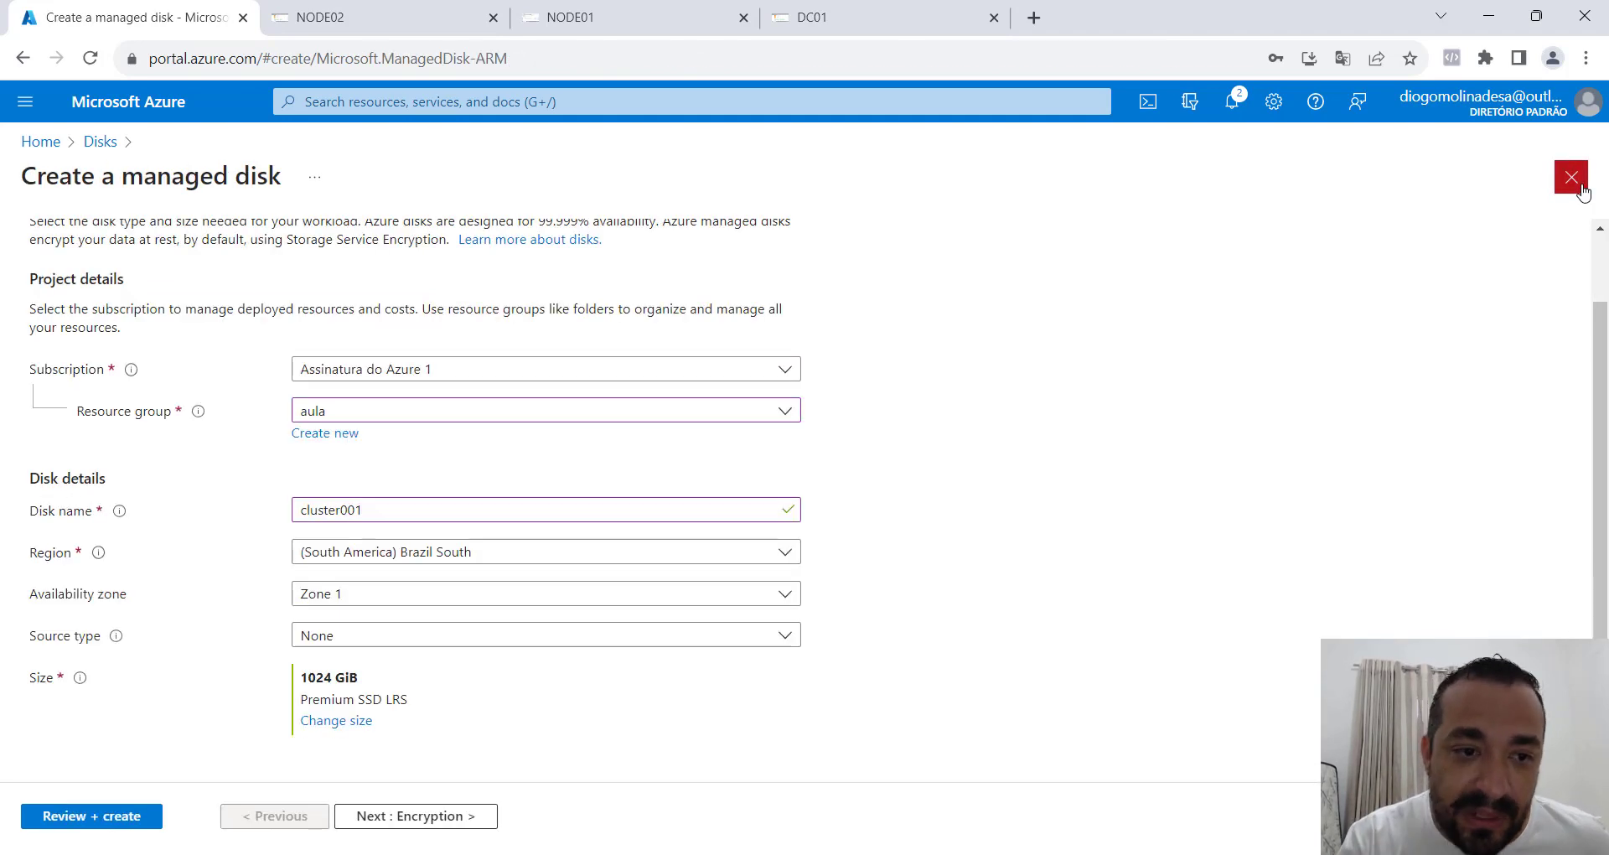
Keep the default encryption and networking settings and shared disk enabled with 2 max shares, and create the managed disk cluster001.
left_click(411, 822)
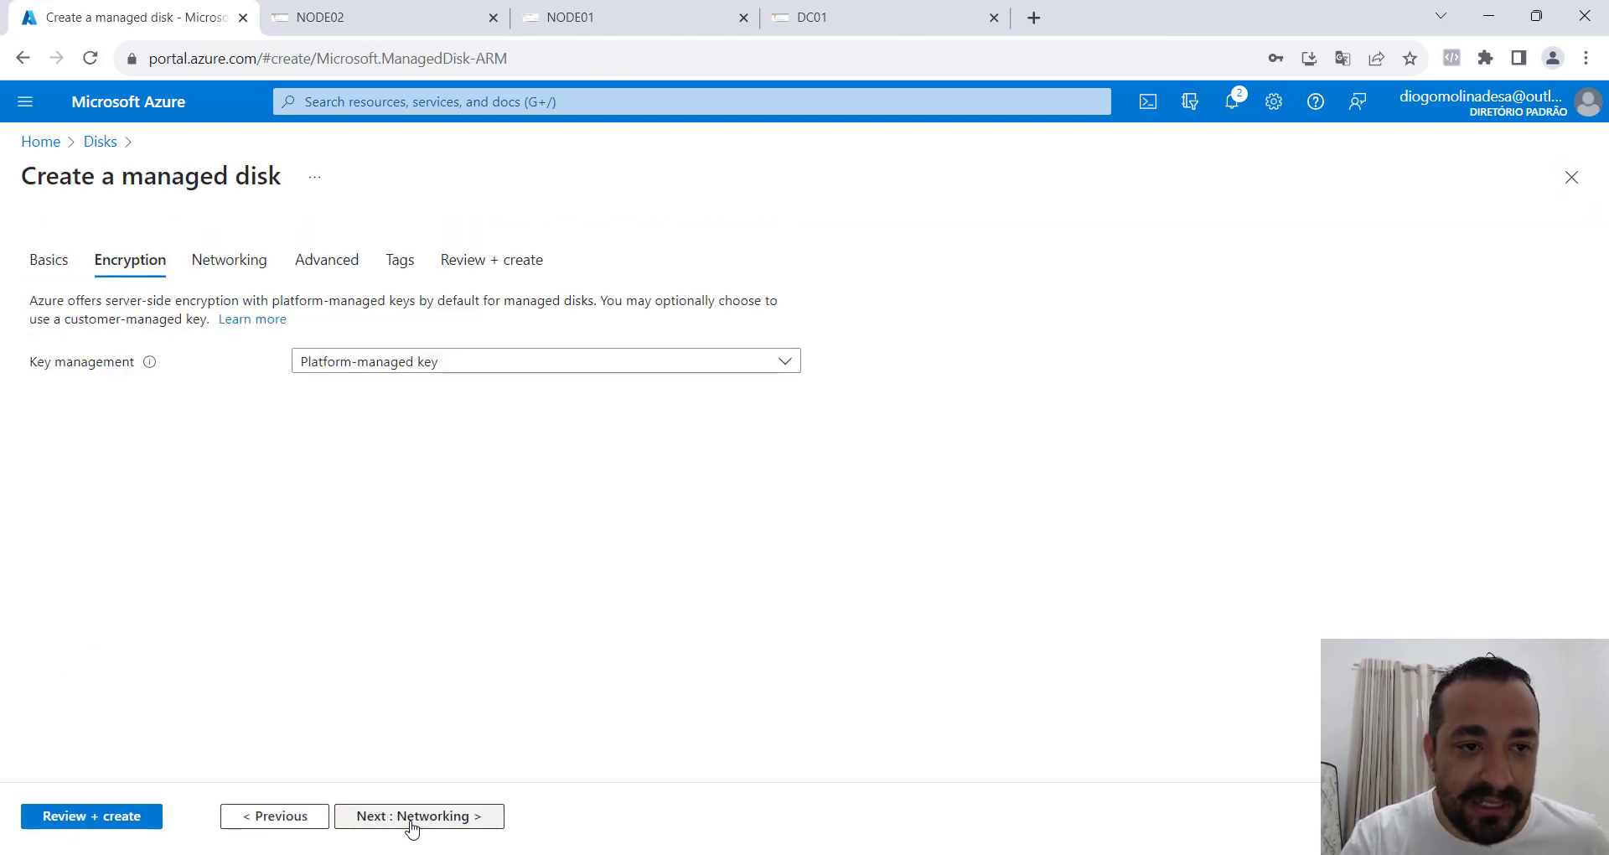
left_click(423, 819)
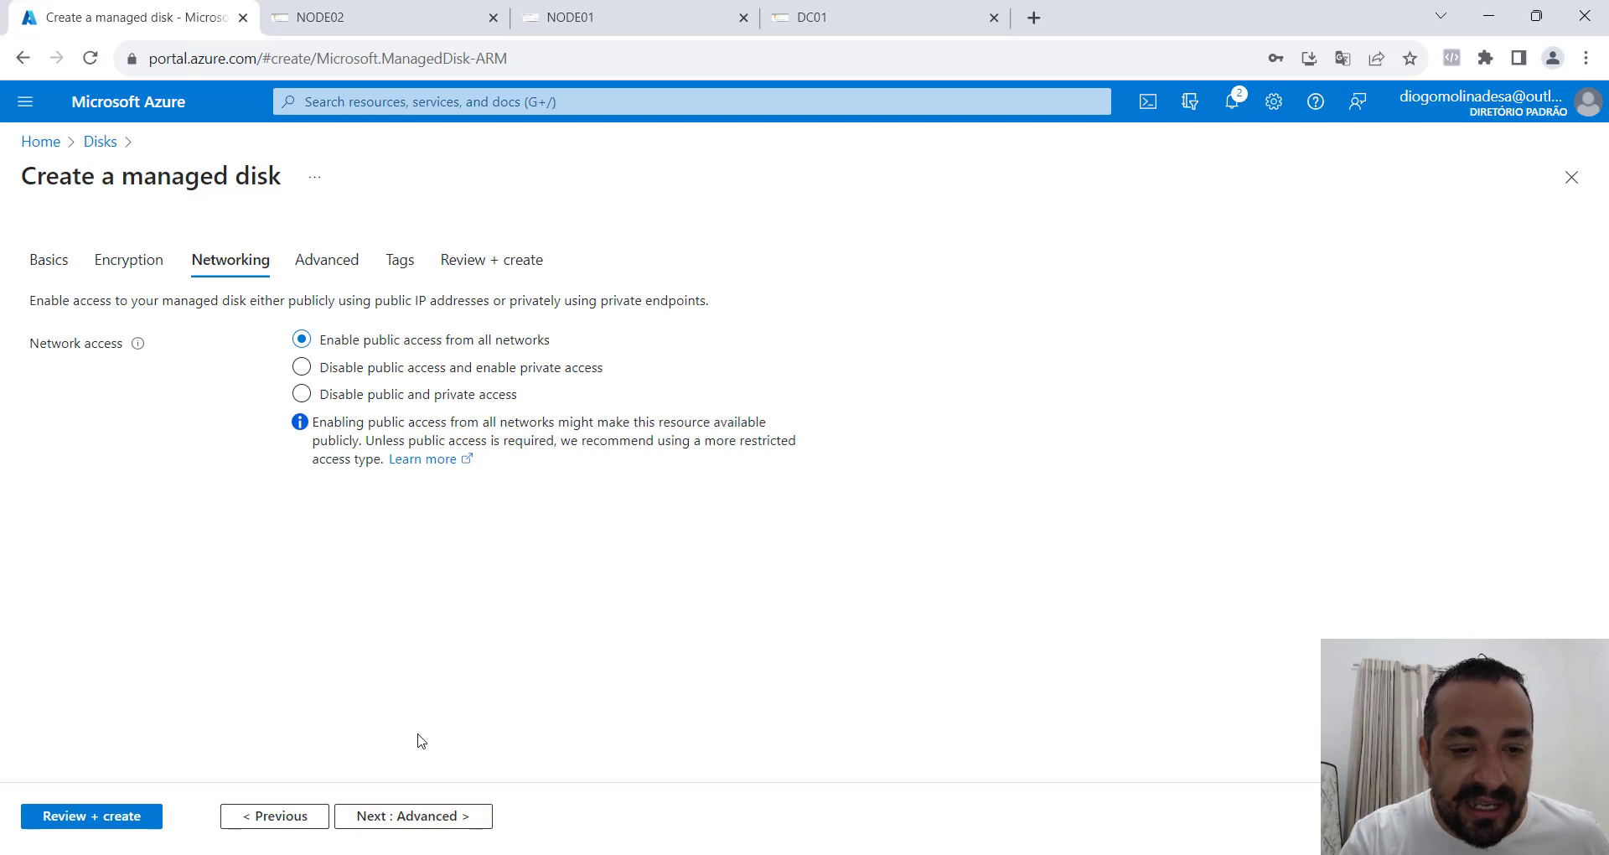
left_click(426, 824)
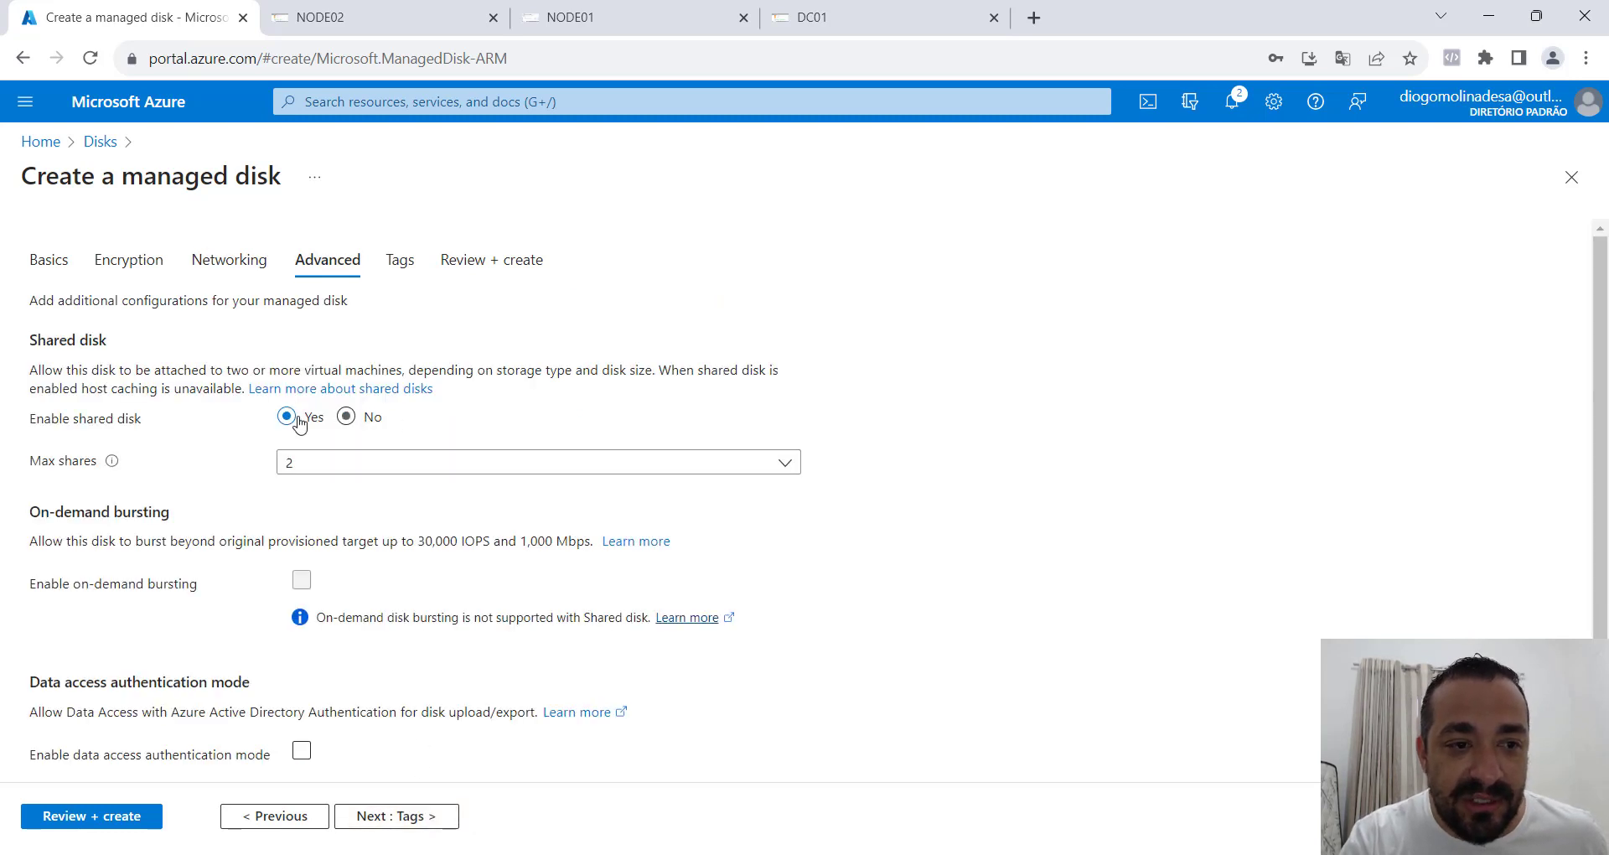
left_click(120, 819)
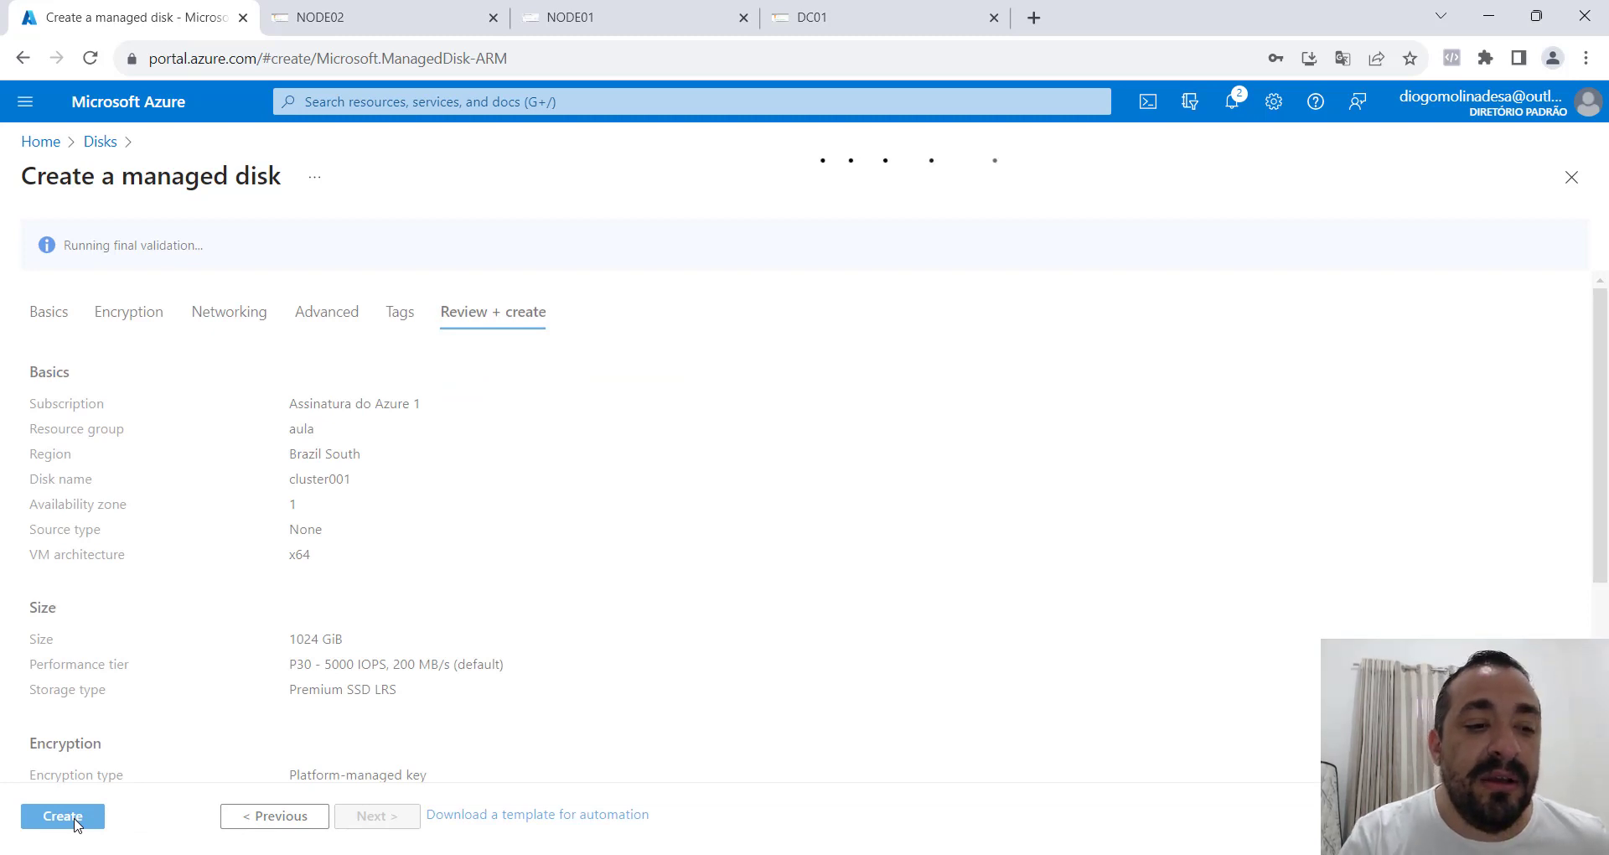
left_click(77, 821)
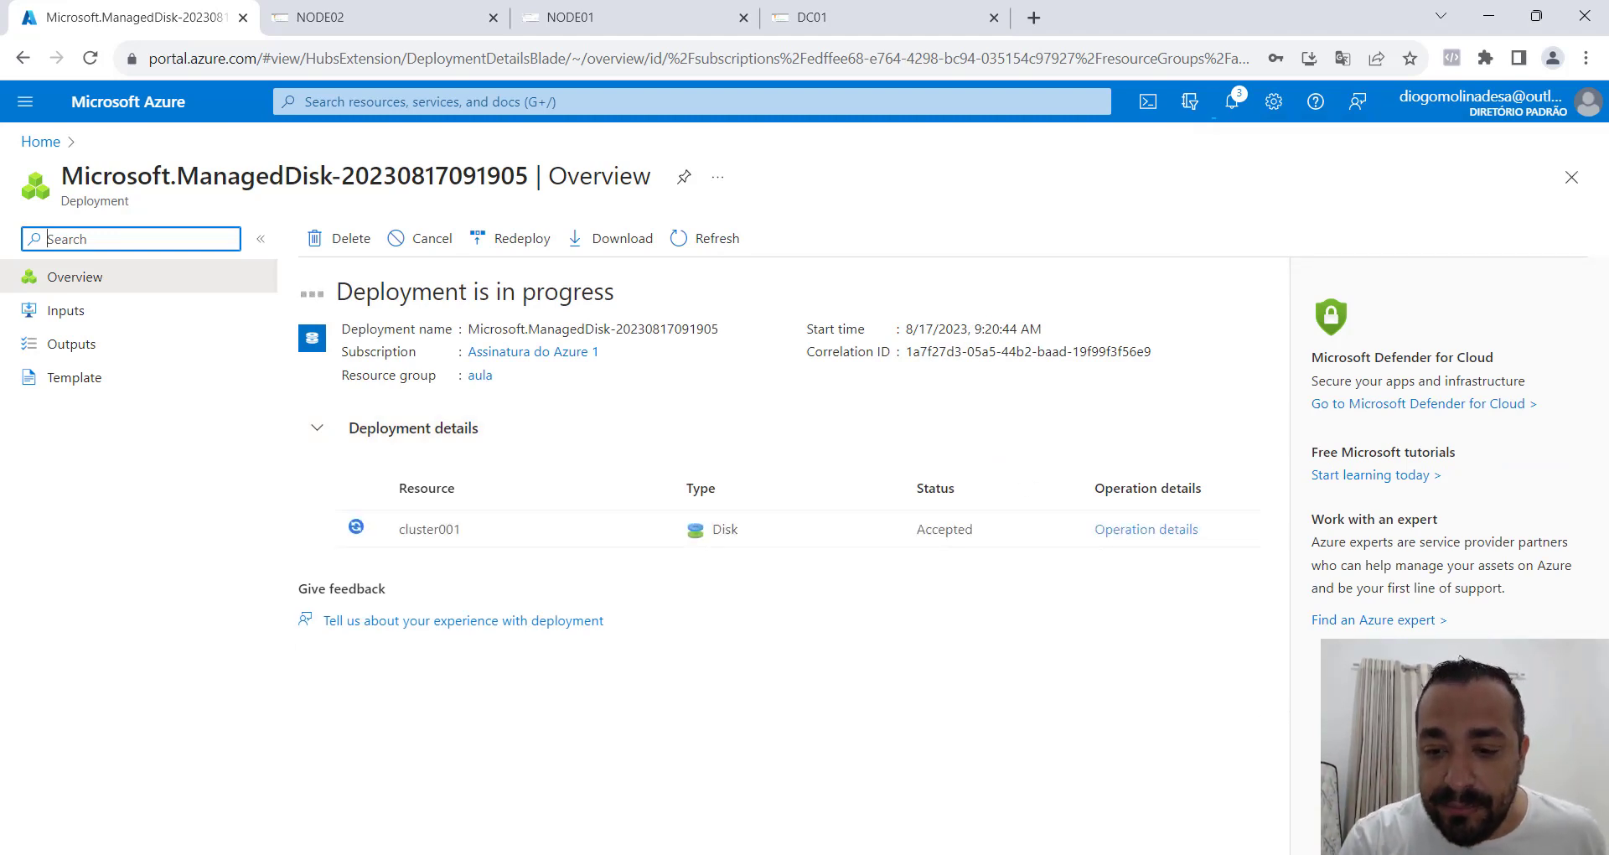
key("alt+Tab")
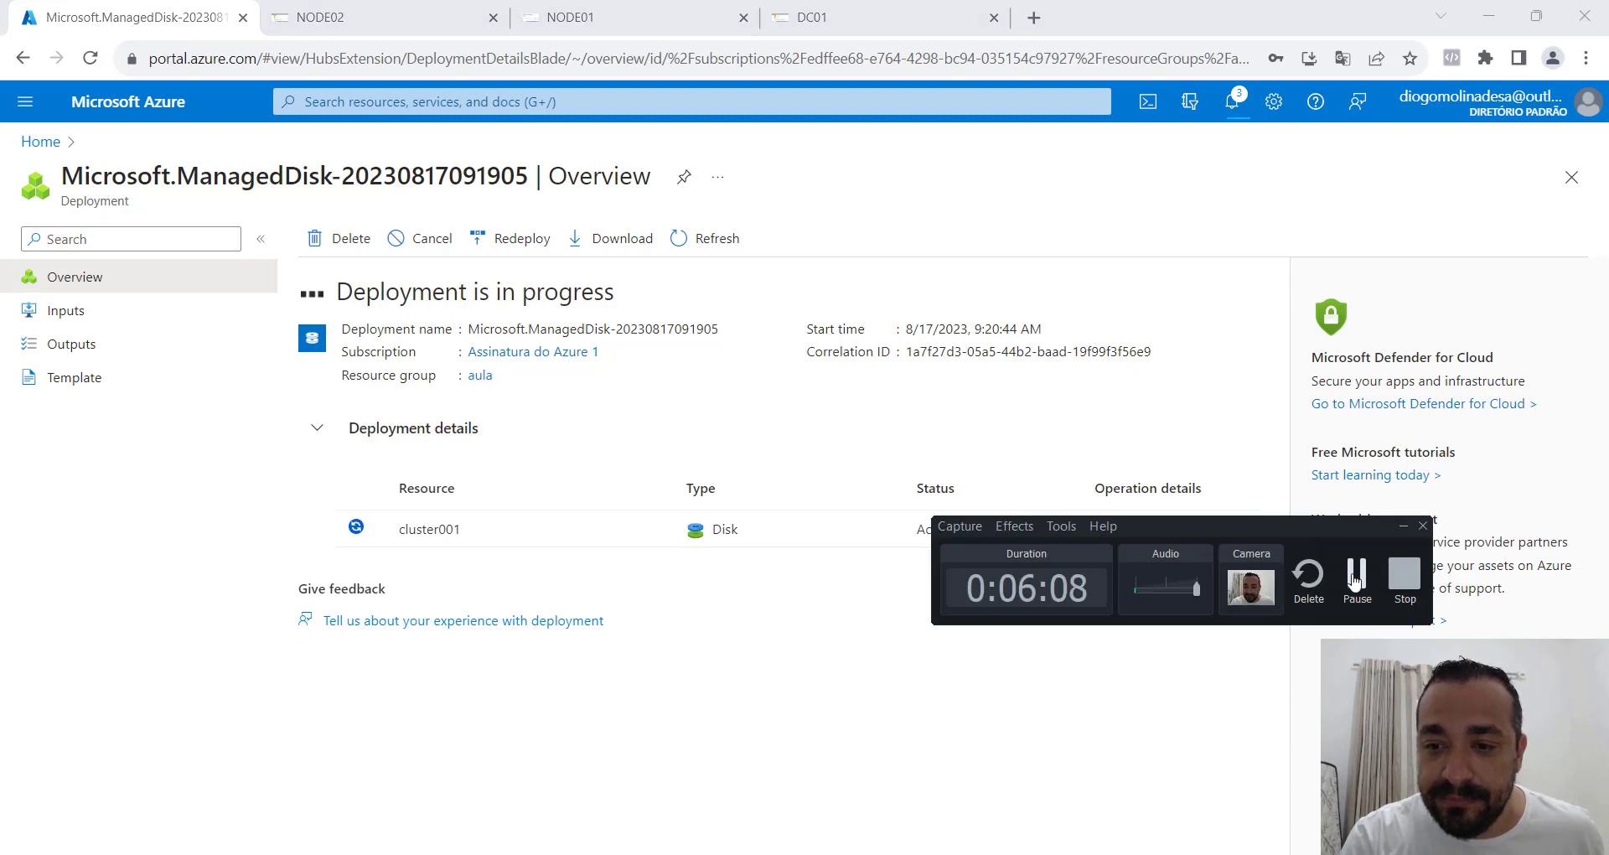
left_click(1355, 577)
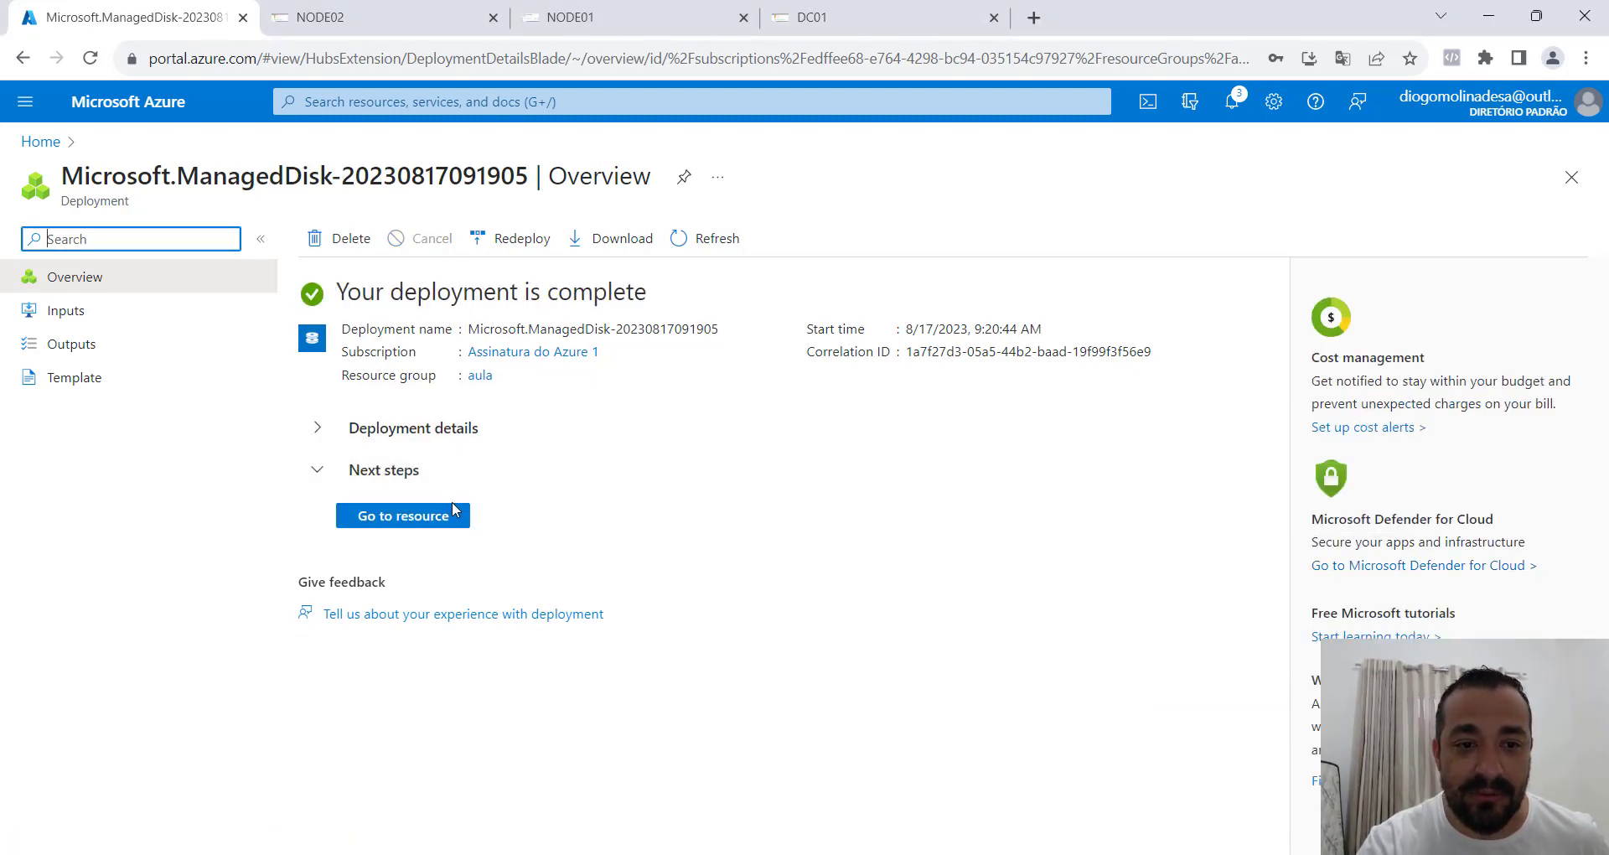
View the deployed cluster001 disk's overview and go to the disks page of the NODE01 virtual machine.
left_click(451, 528)
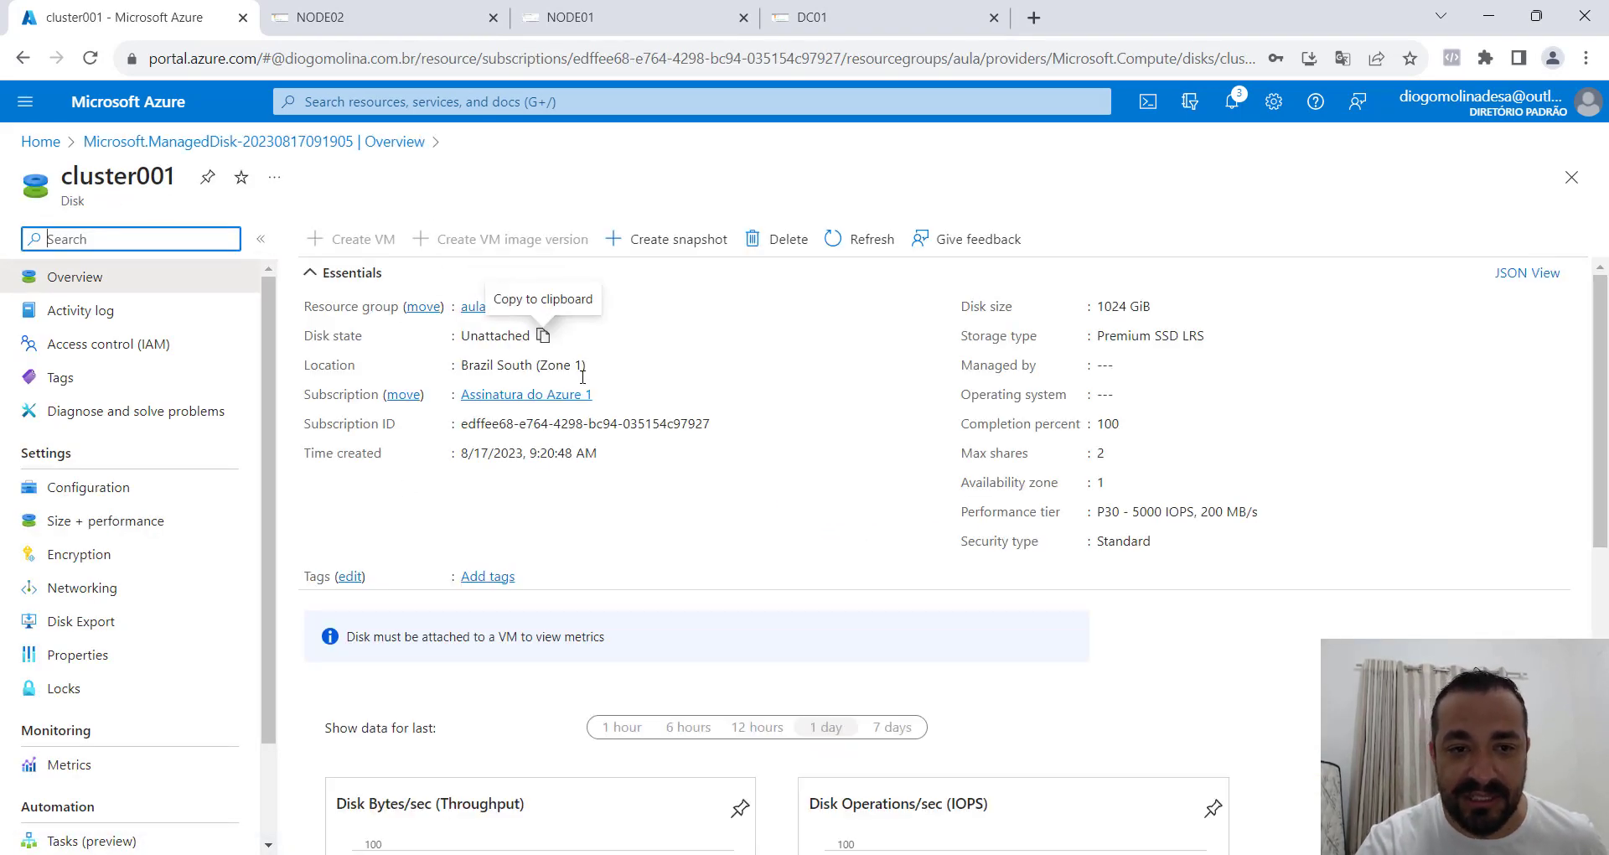
left_click(49, 144)
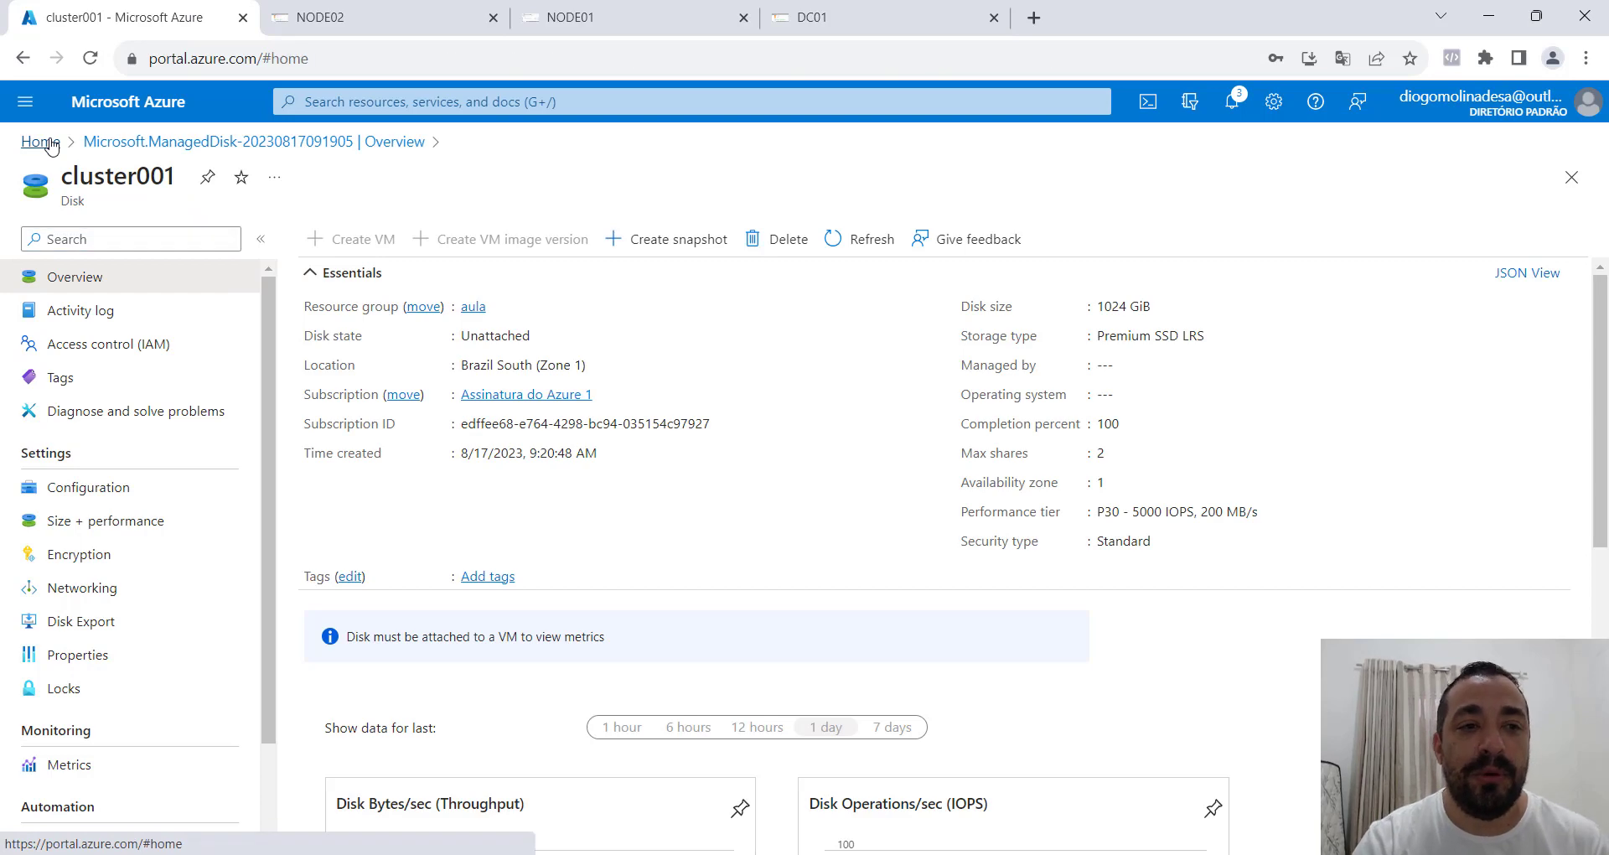
left_click(530, 216)
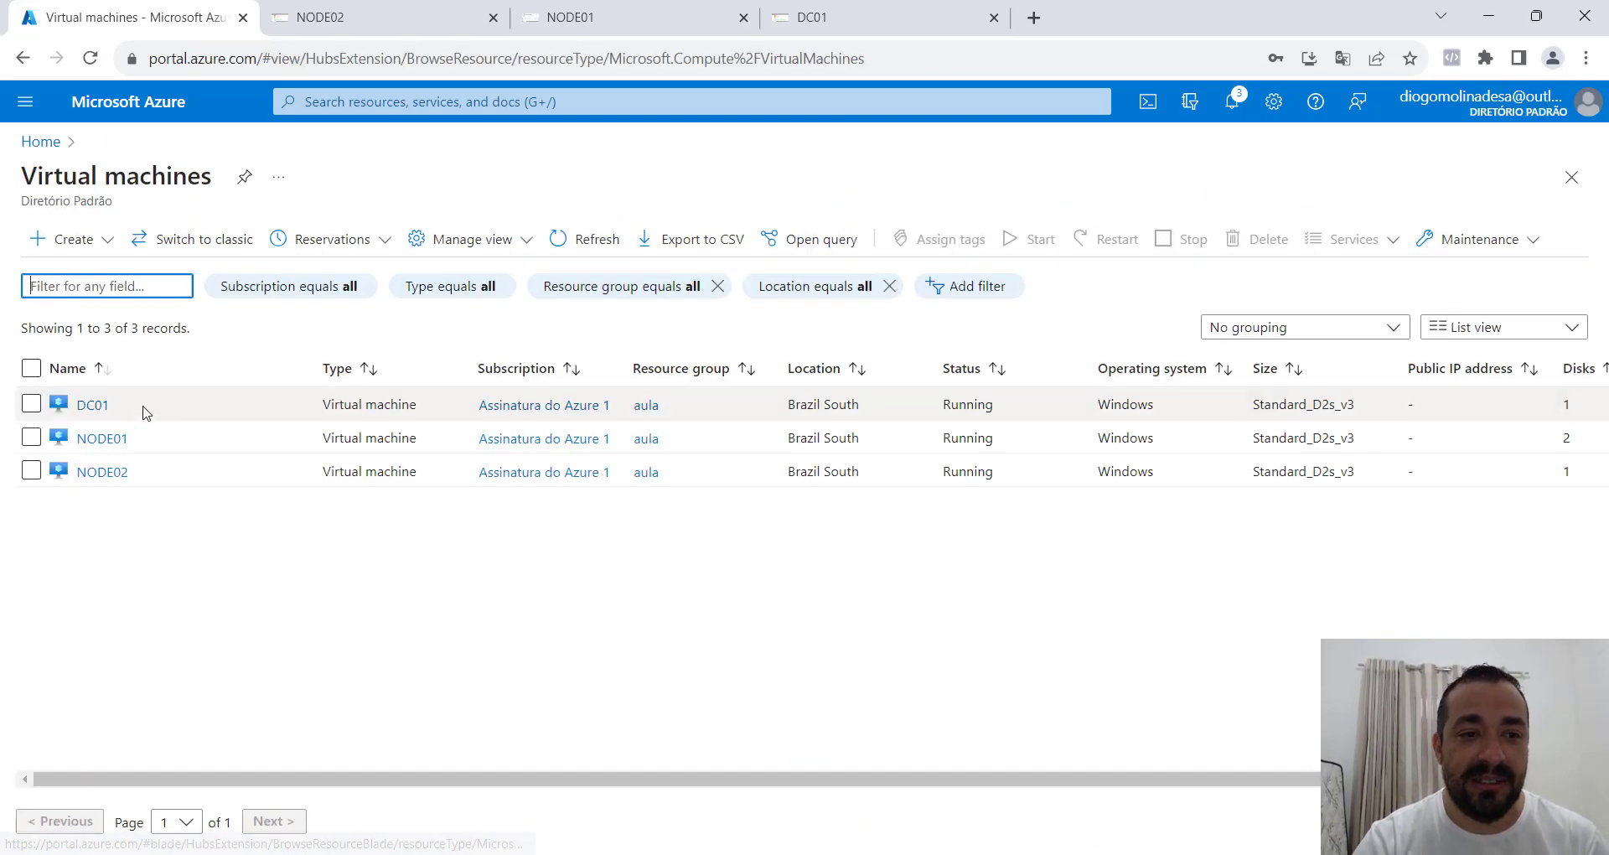
left_click(107, 439)
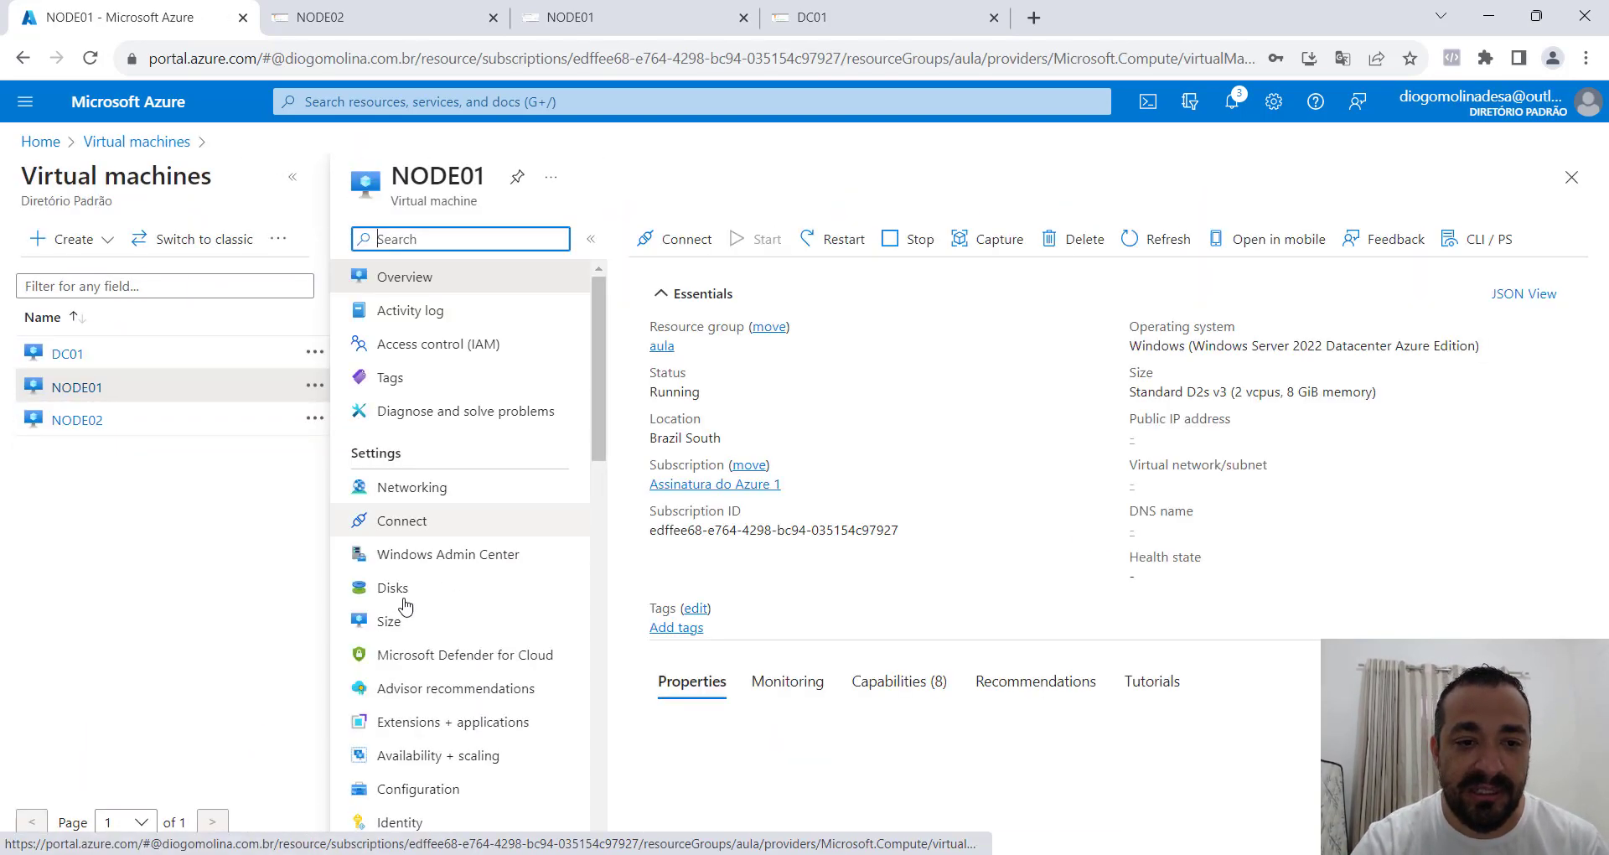
left_click(404, 597)
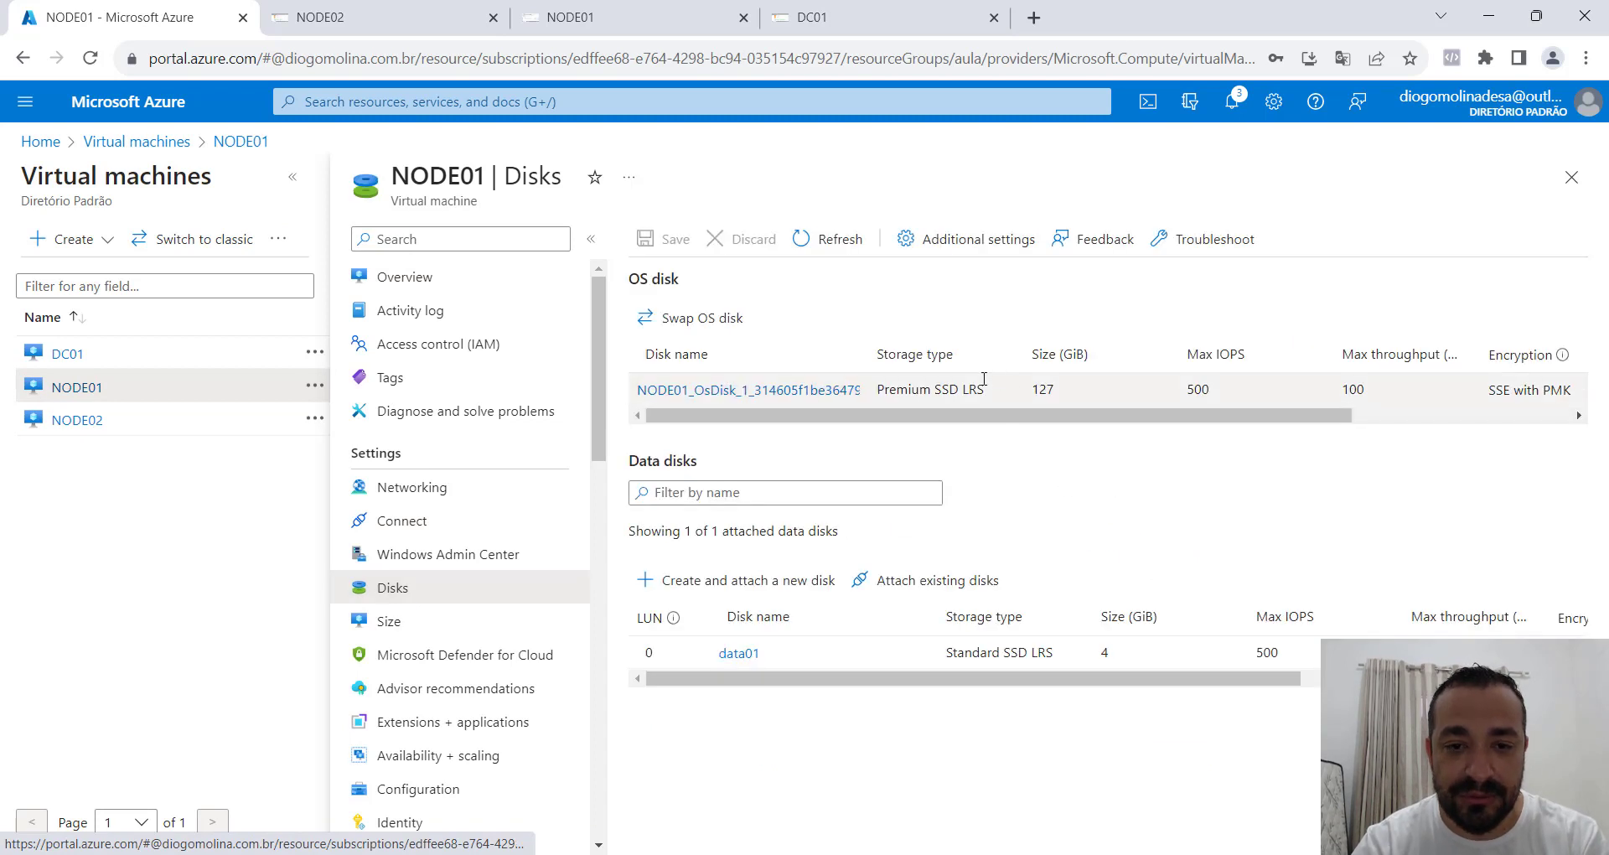
Try to pick an existing disk to attach to NODE01 at LUN 1.
left_click(968, 587)
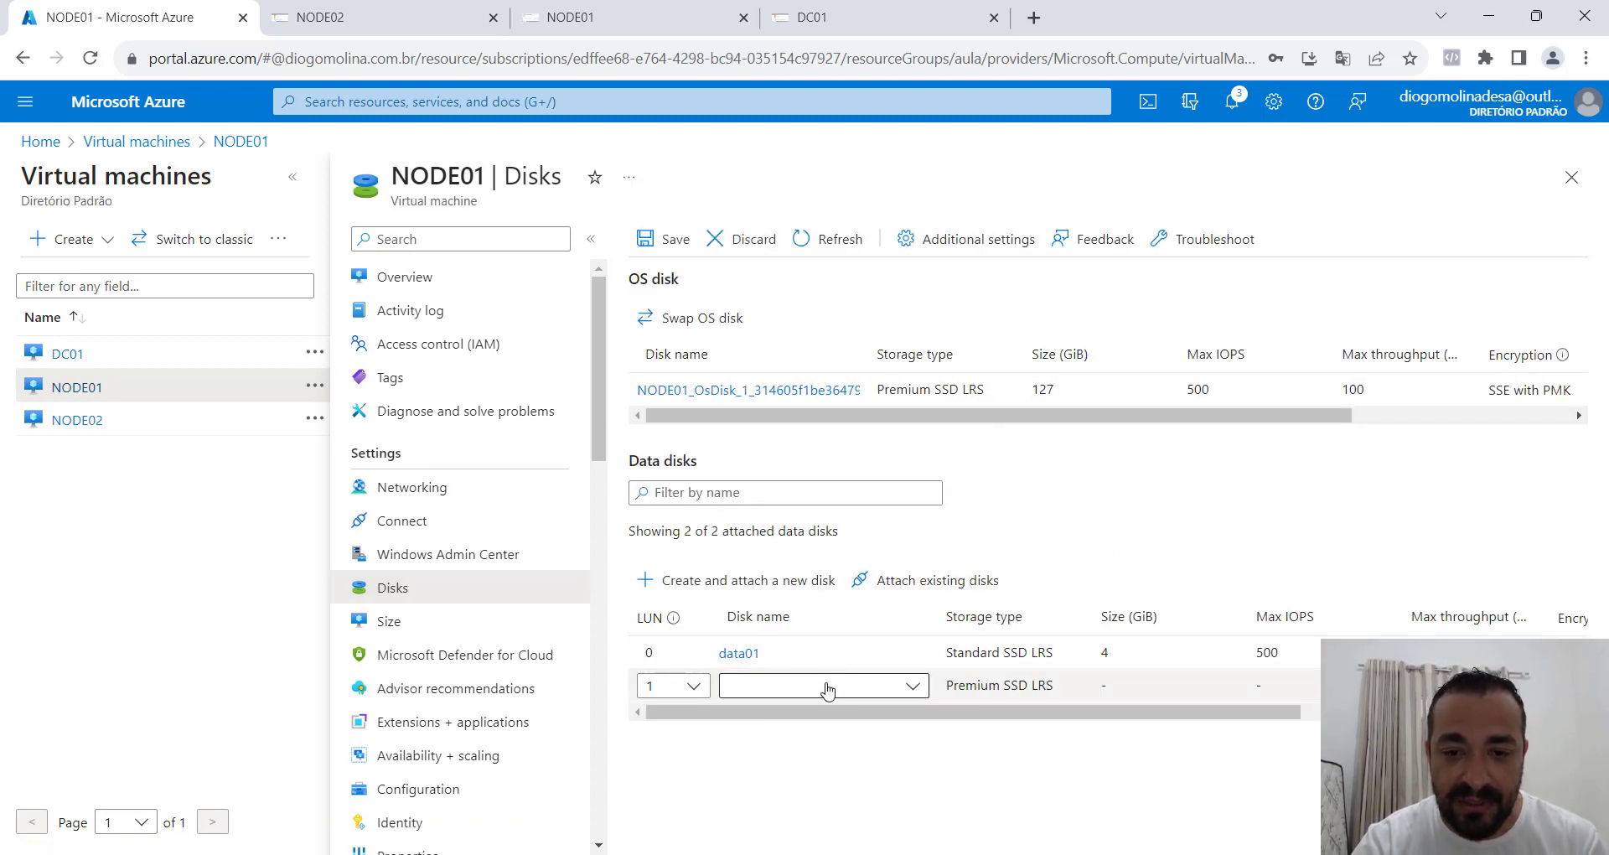
left_click(884, 692)
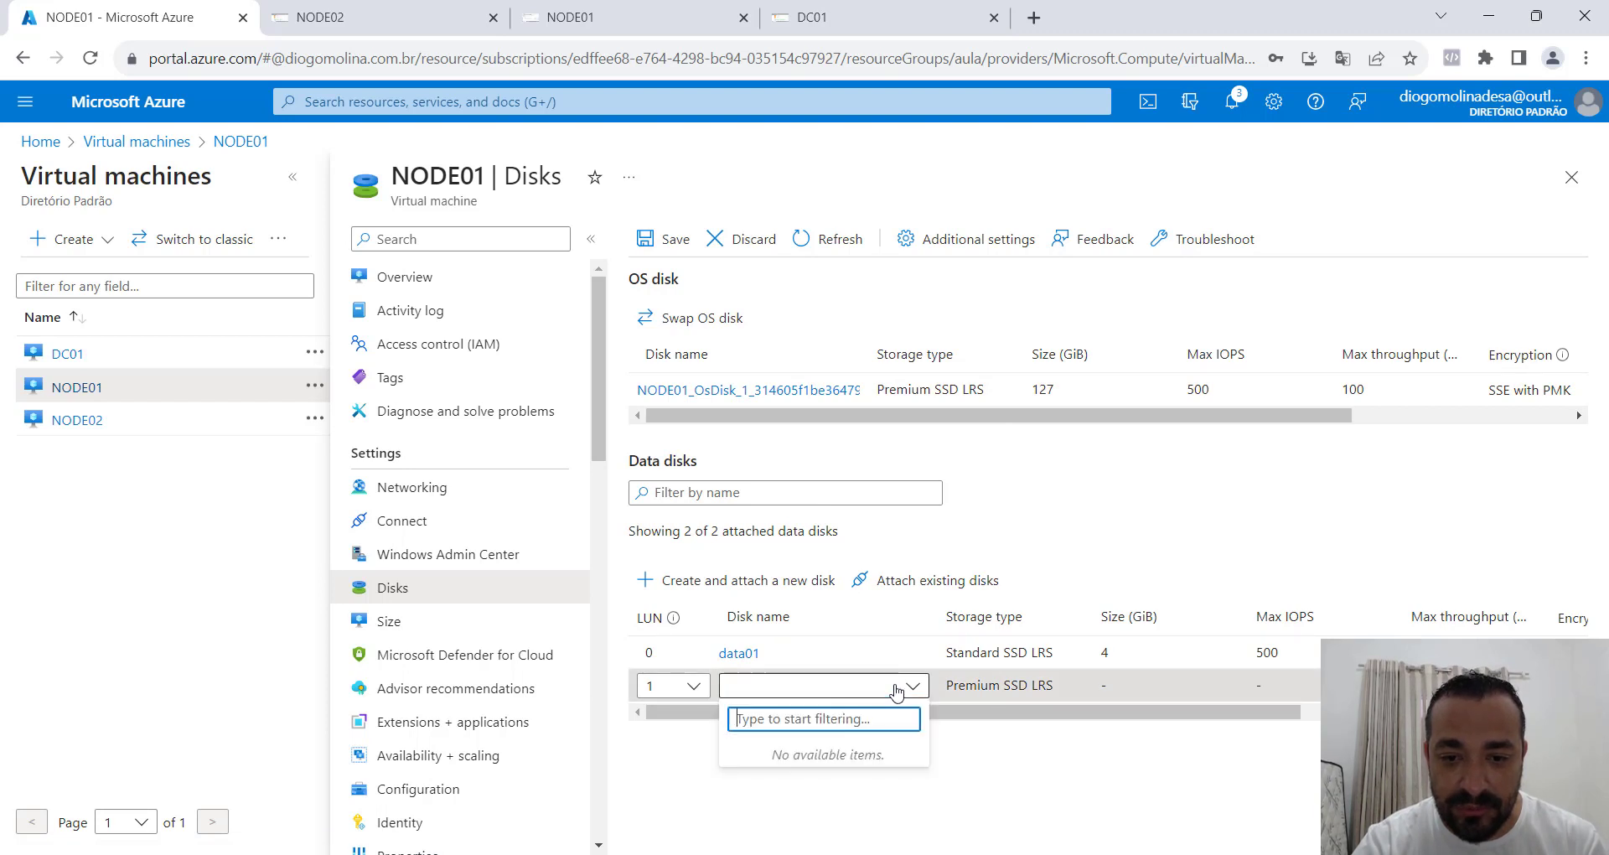
left_click(1074, 797)
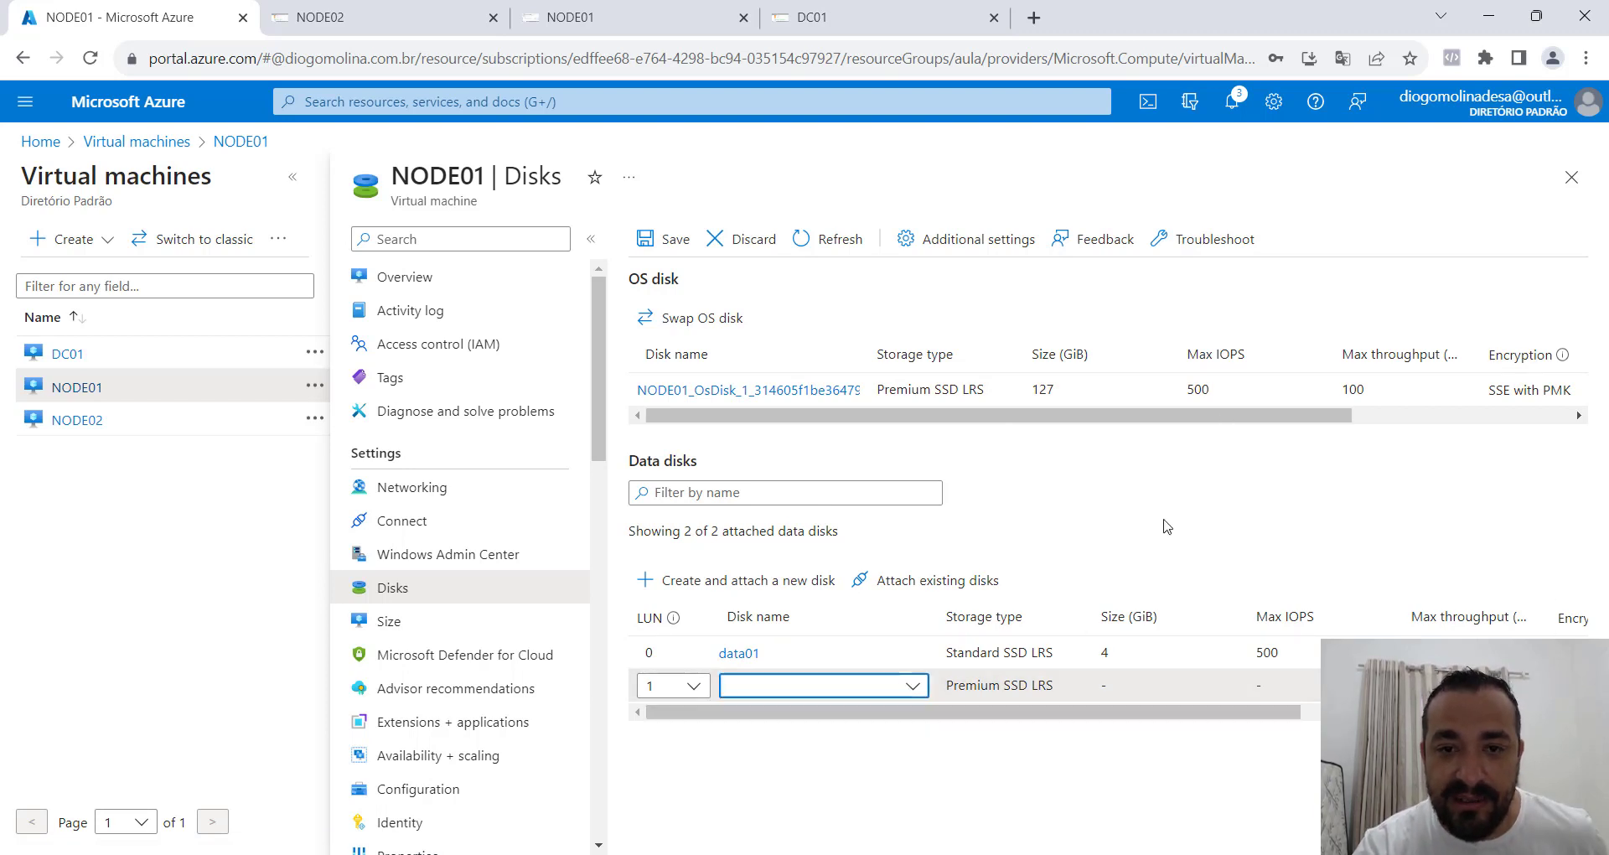
Refresh NODE01's disks, attach the existing disk cluster001 as a data disk at LUN 1, and save the virtual machine.
left_click(839, 244)
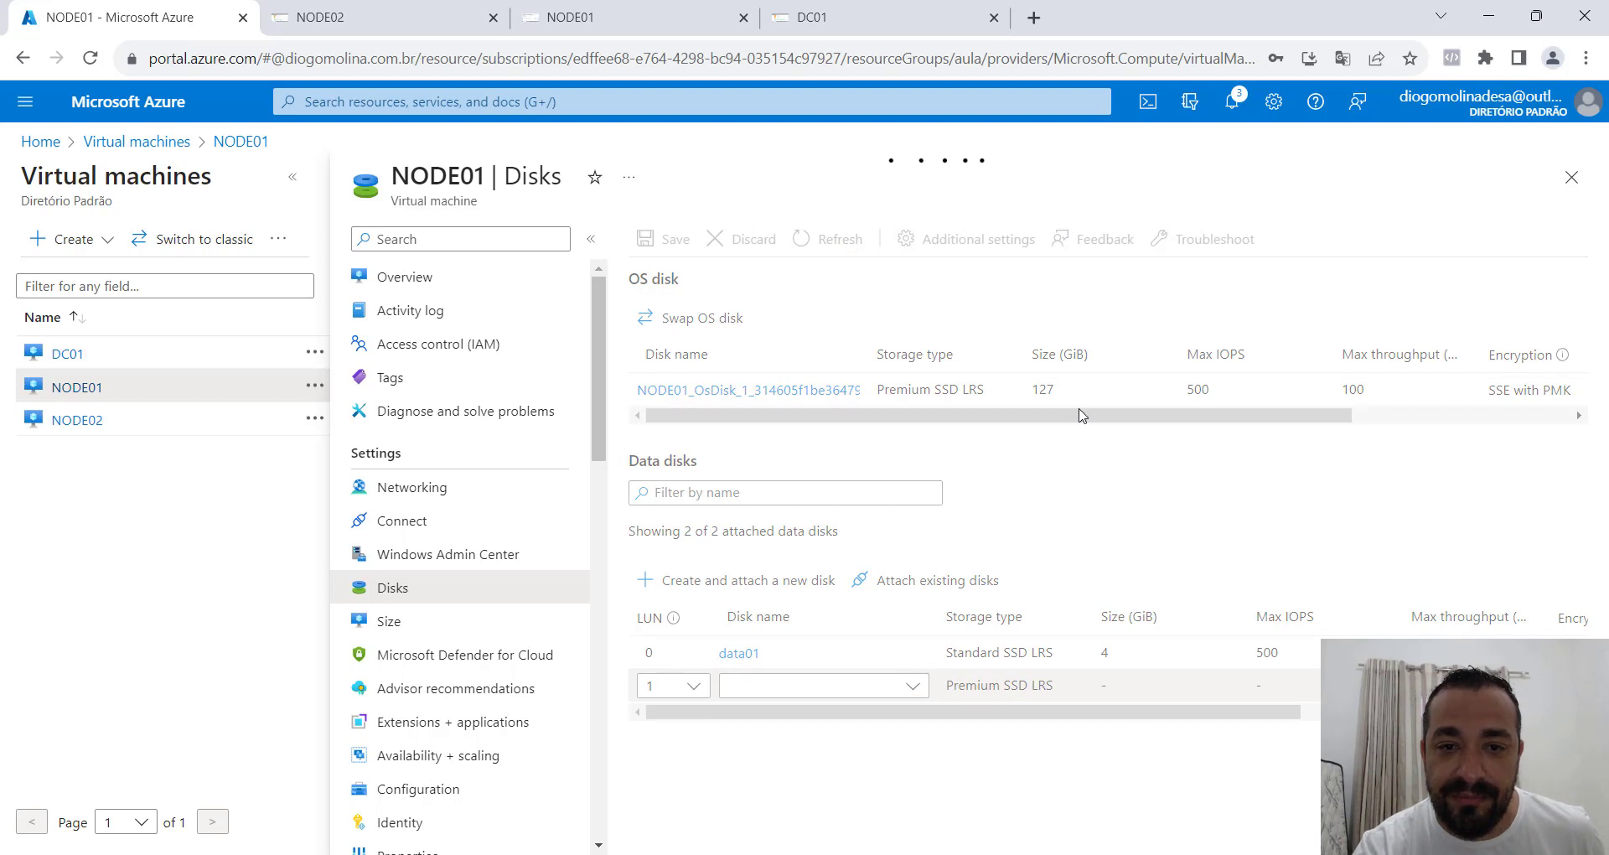
left_click(933, 589)
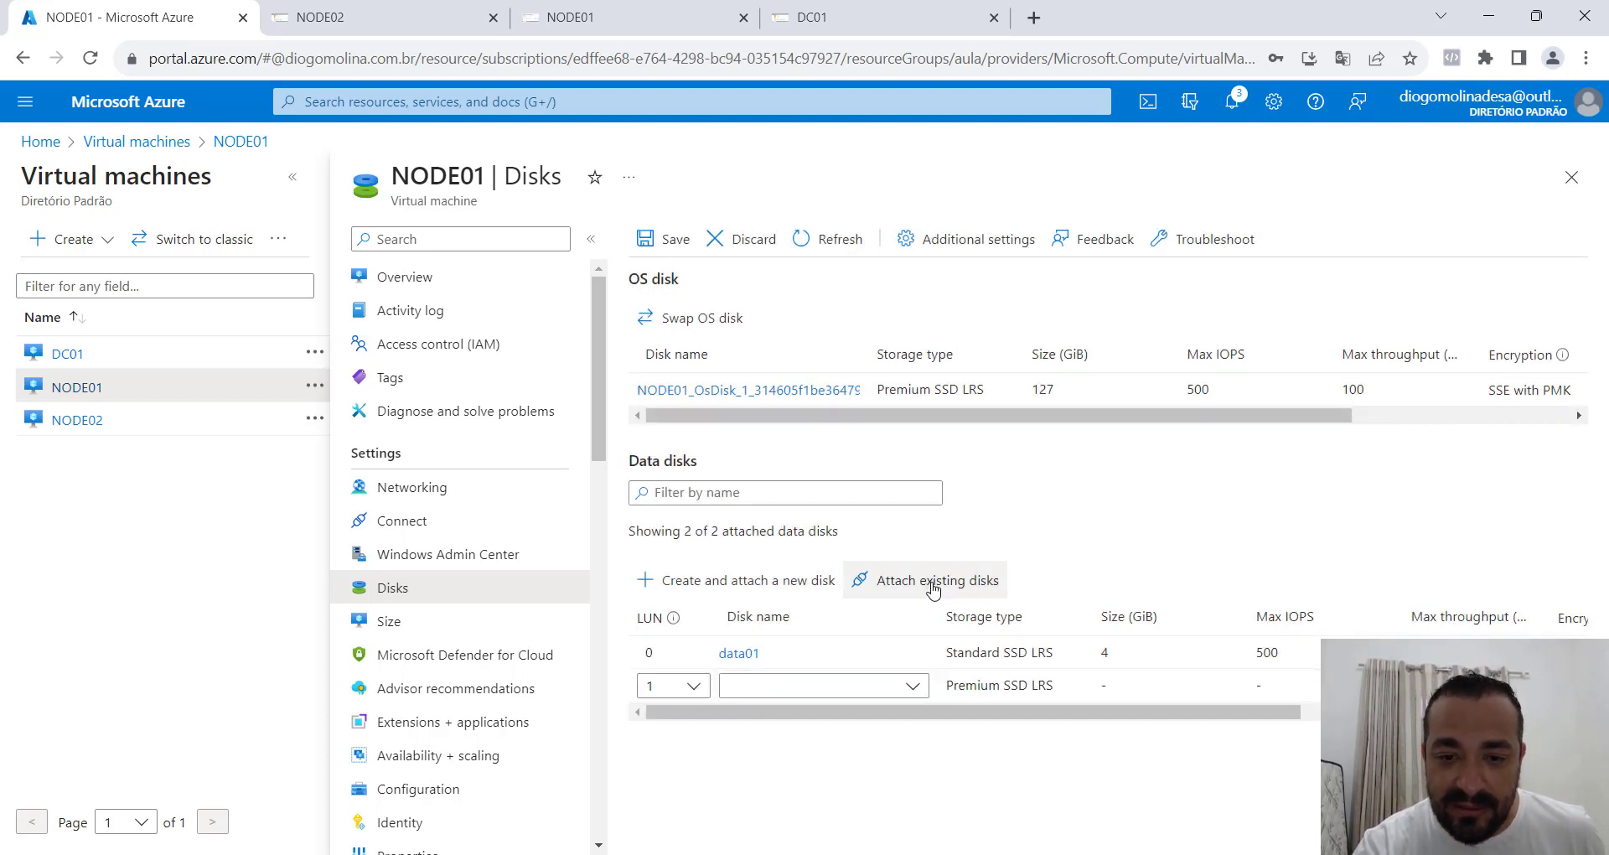
left_click(880, 687)
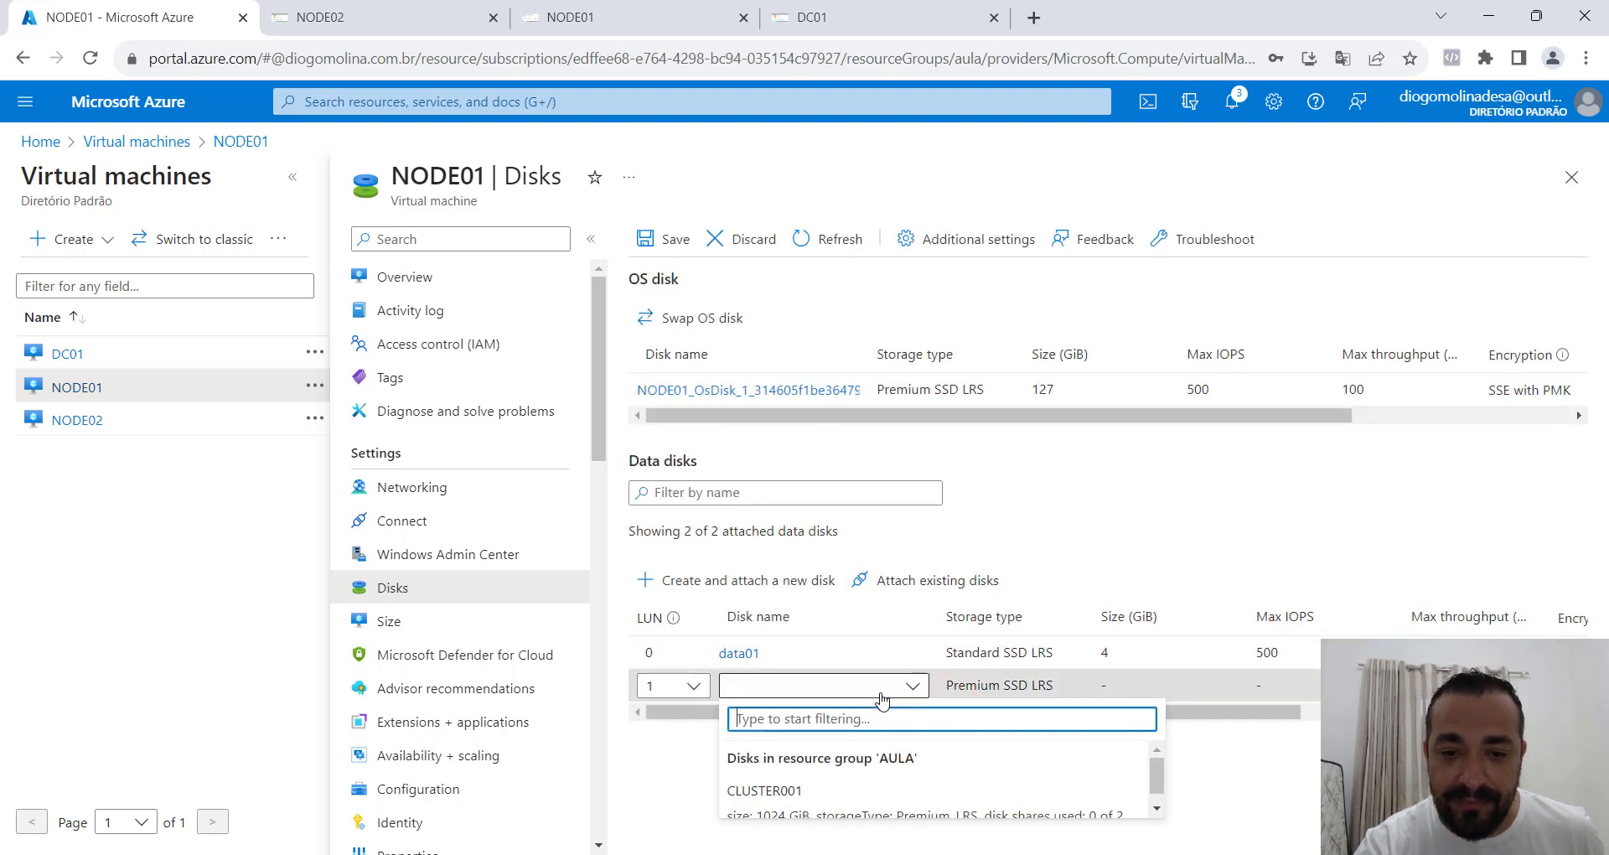
left_click(815, 787)
left_click(676, 241)
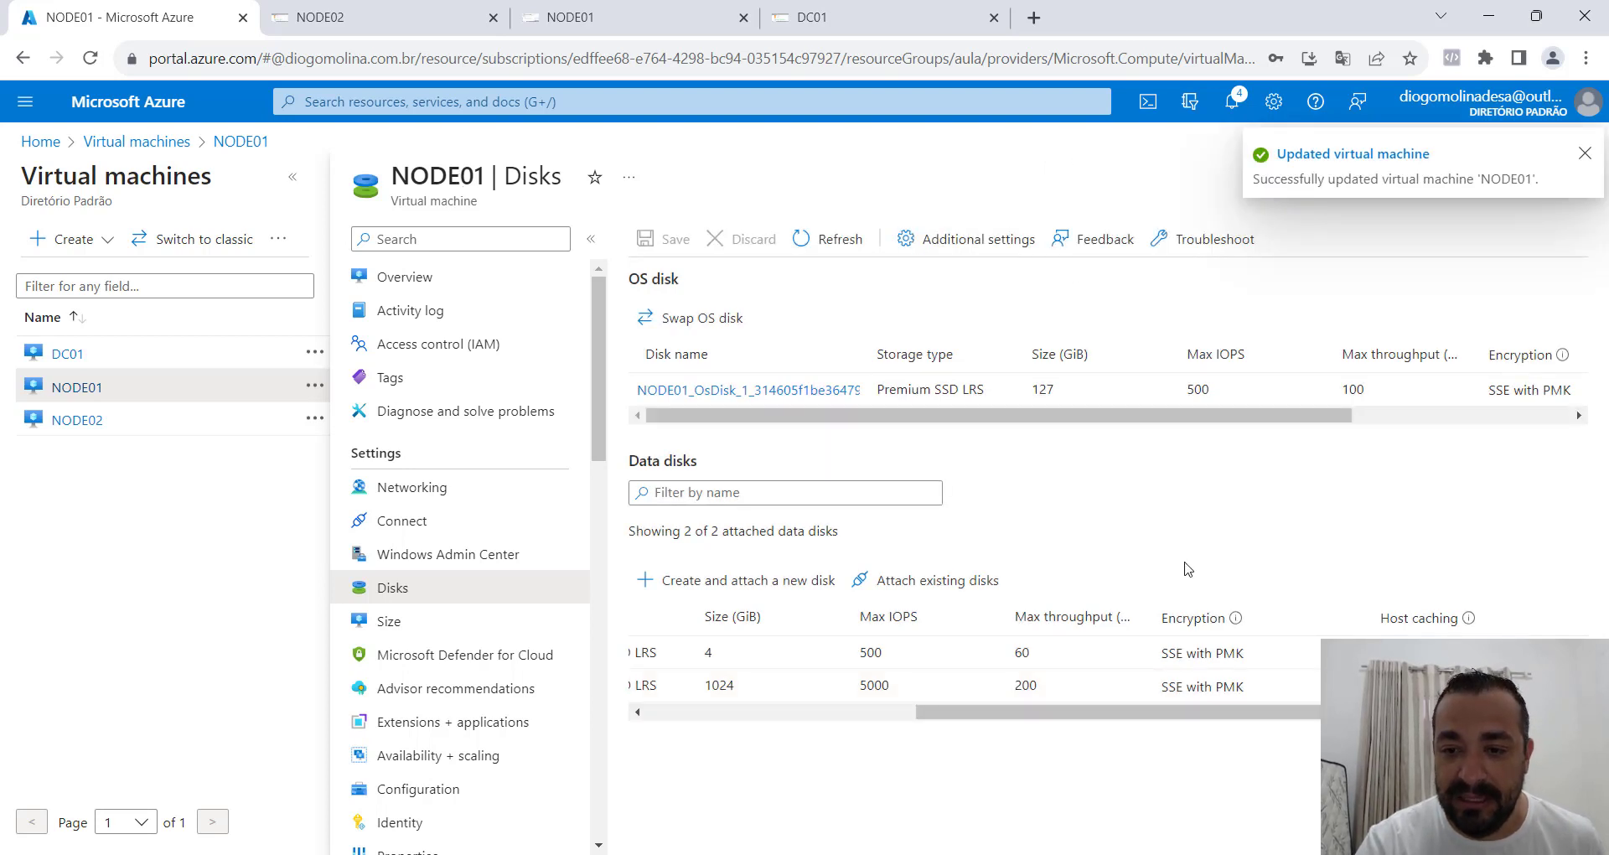
Attach the existing disk cluster001 to the NODE02 virtual machine as a data disk at LUN 0 and save.
left_click(91, 423)
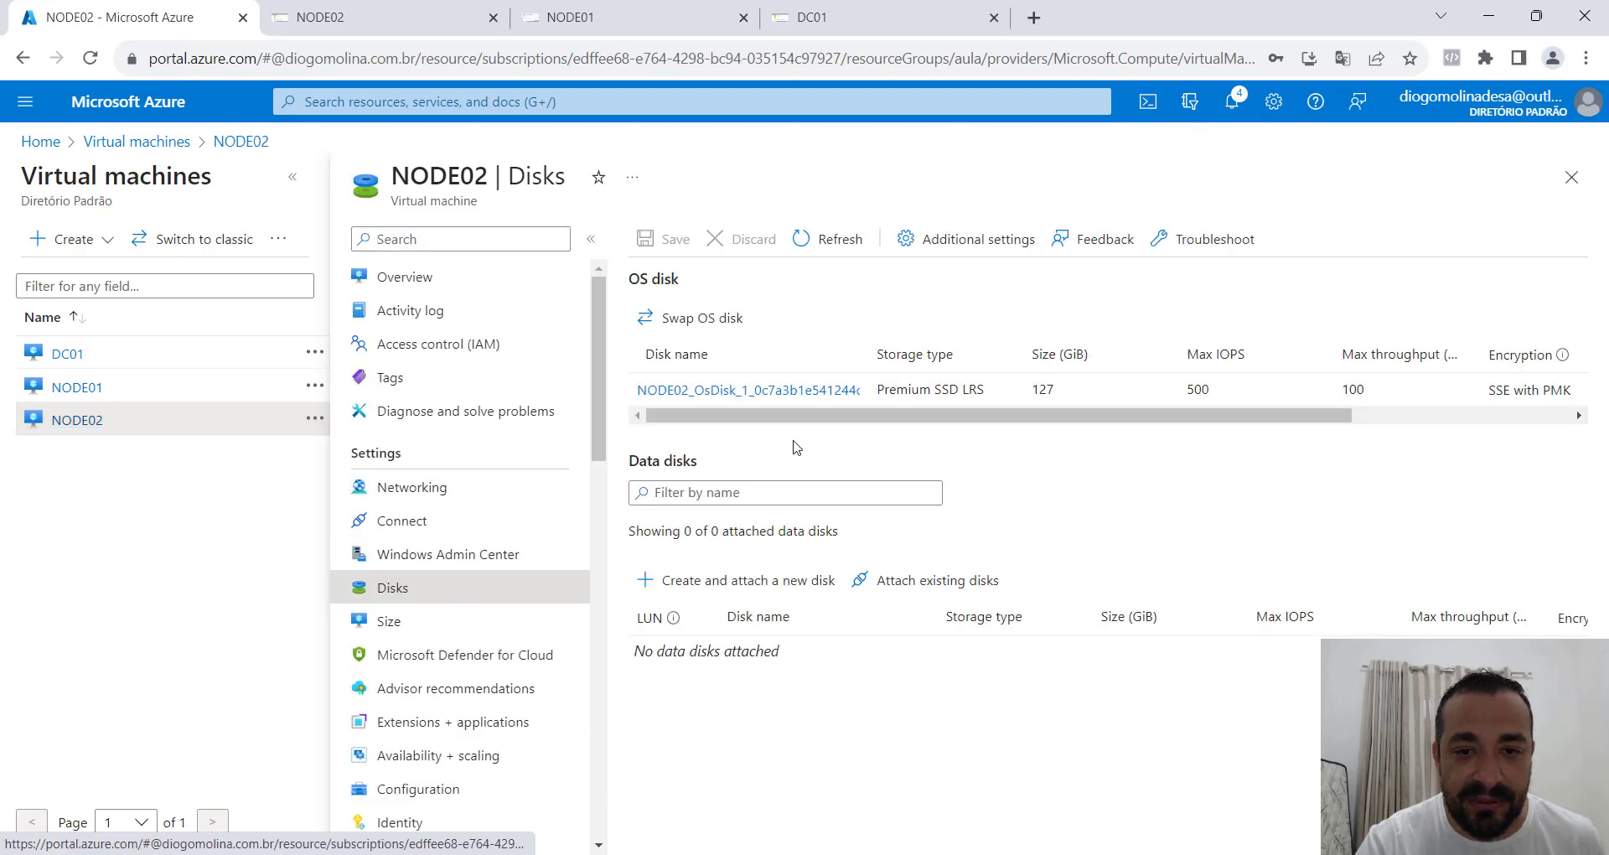
left_click(911, 572)
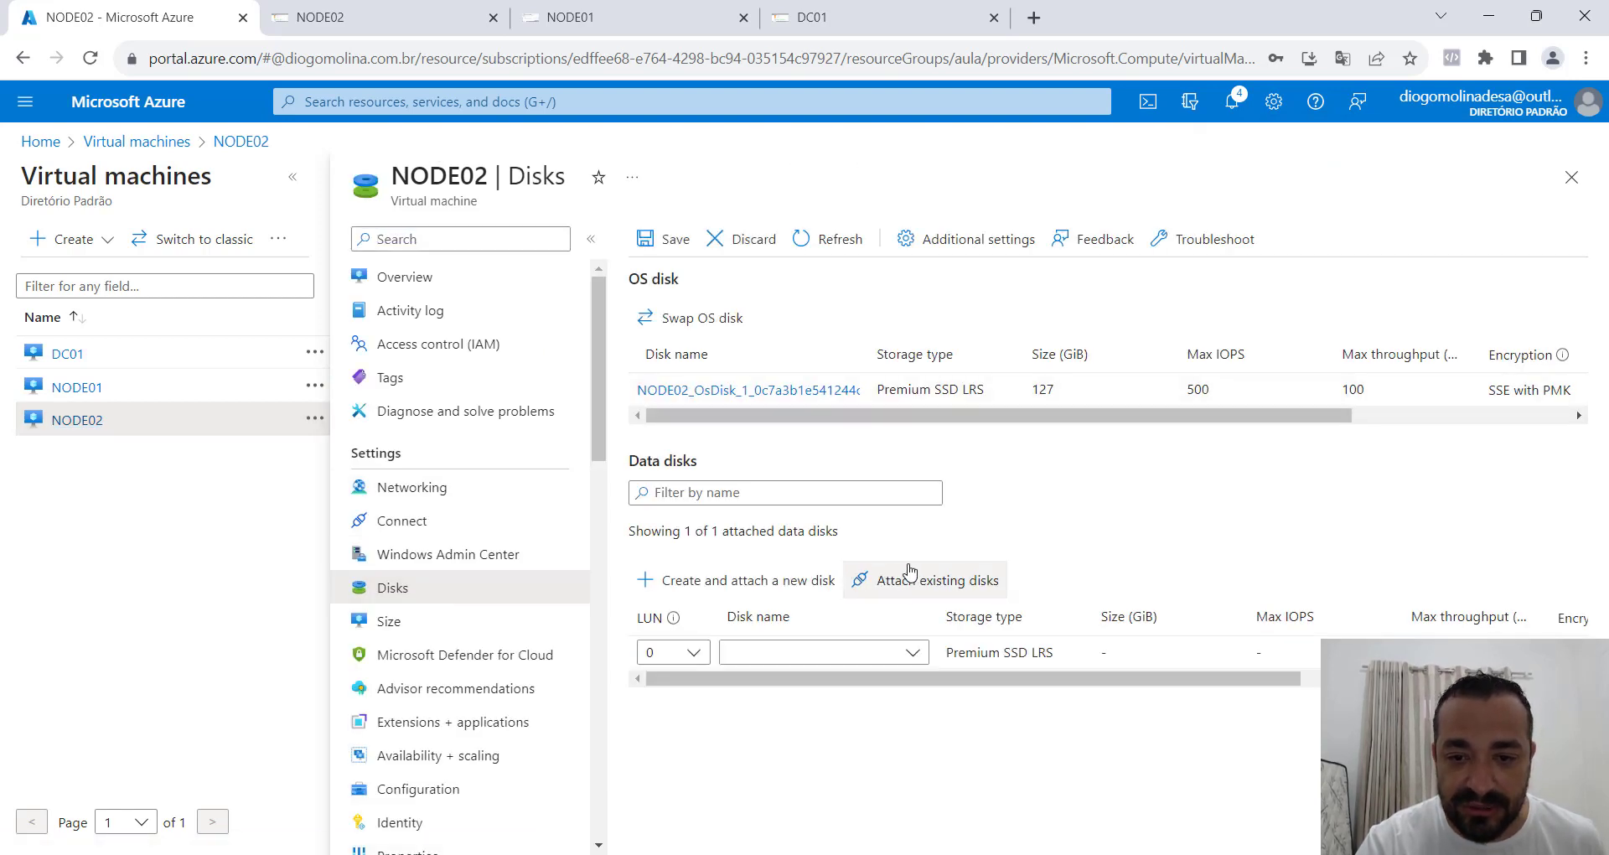
left_click(845, 658)
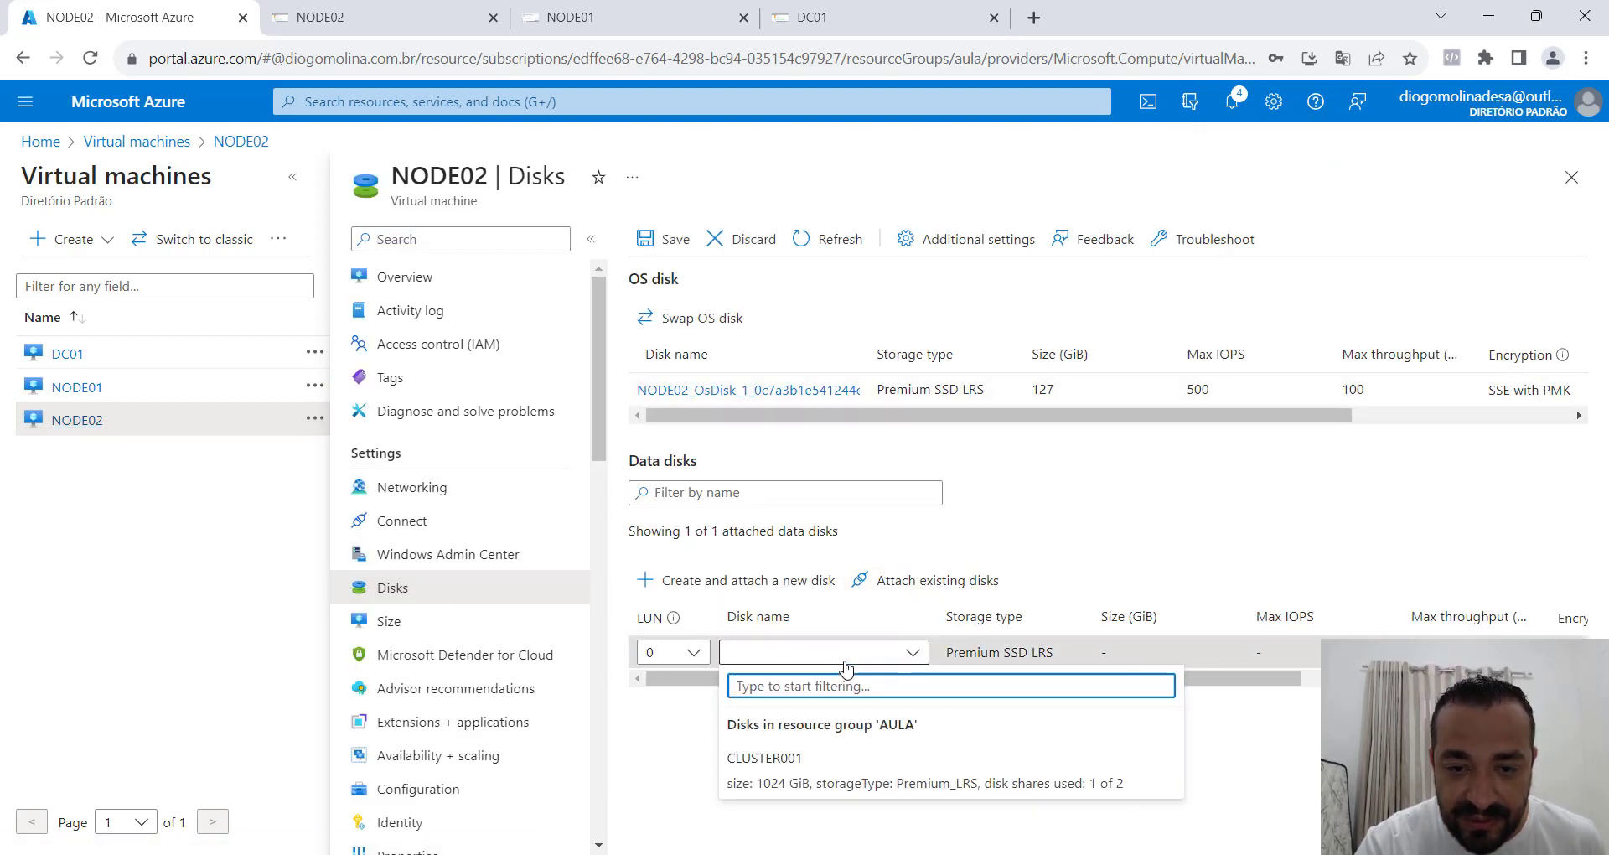
left_click(792, 780)
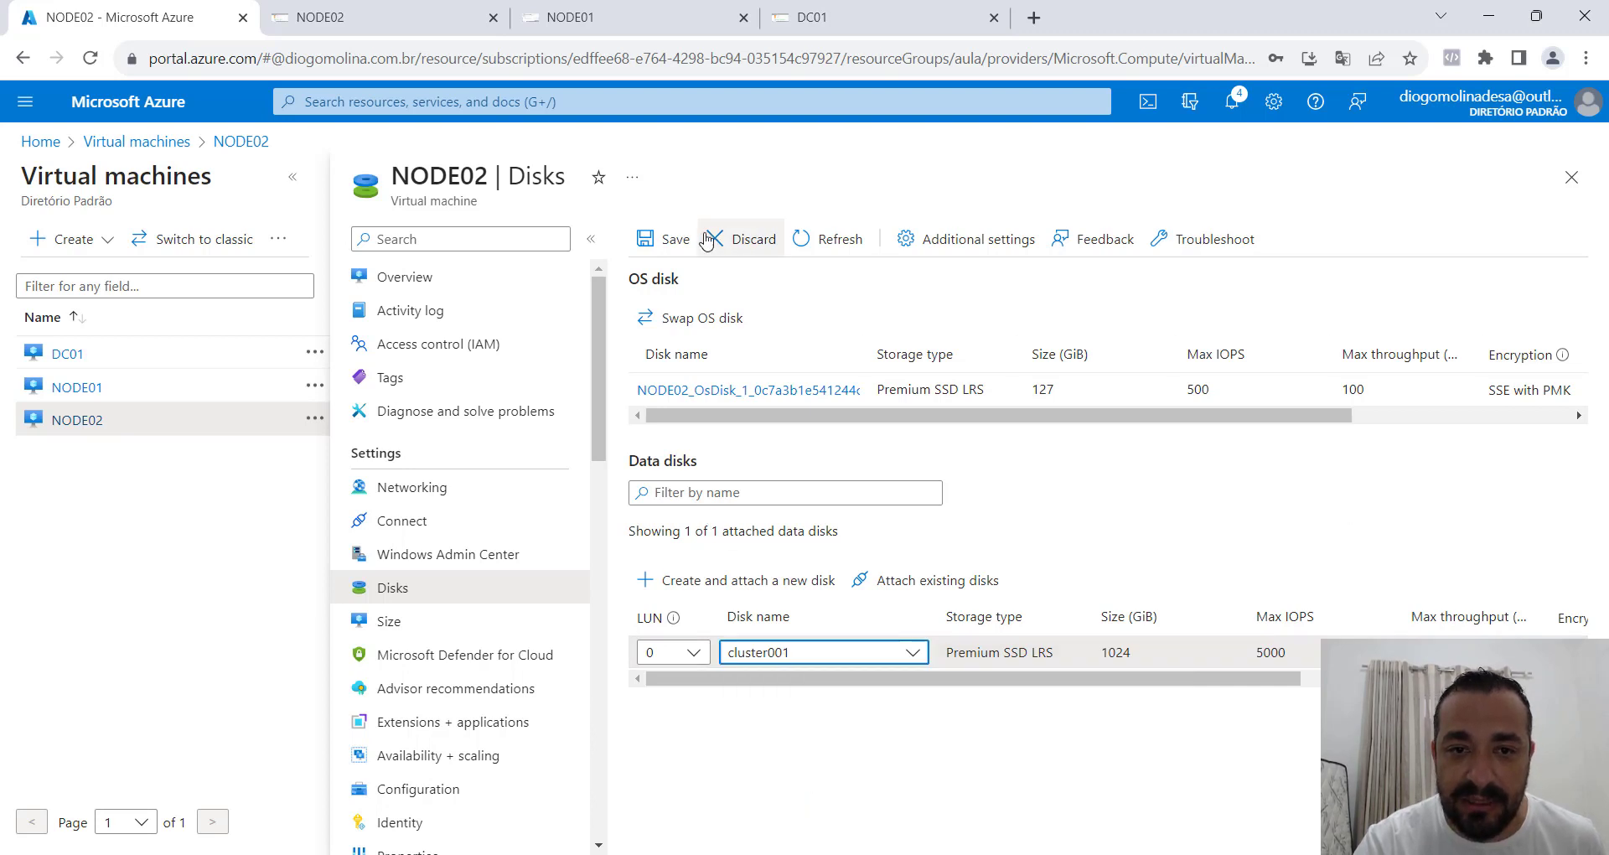
left_click(670, 240)
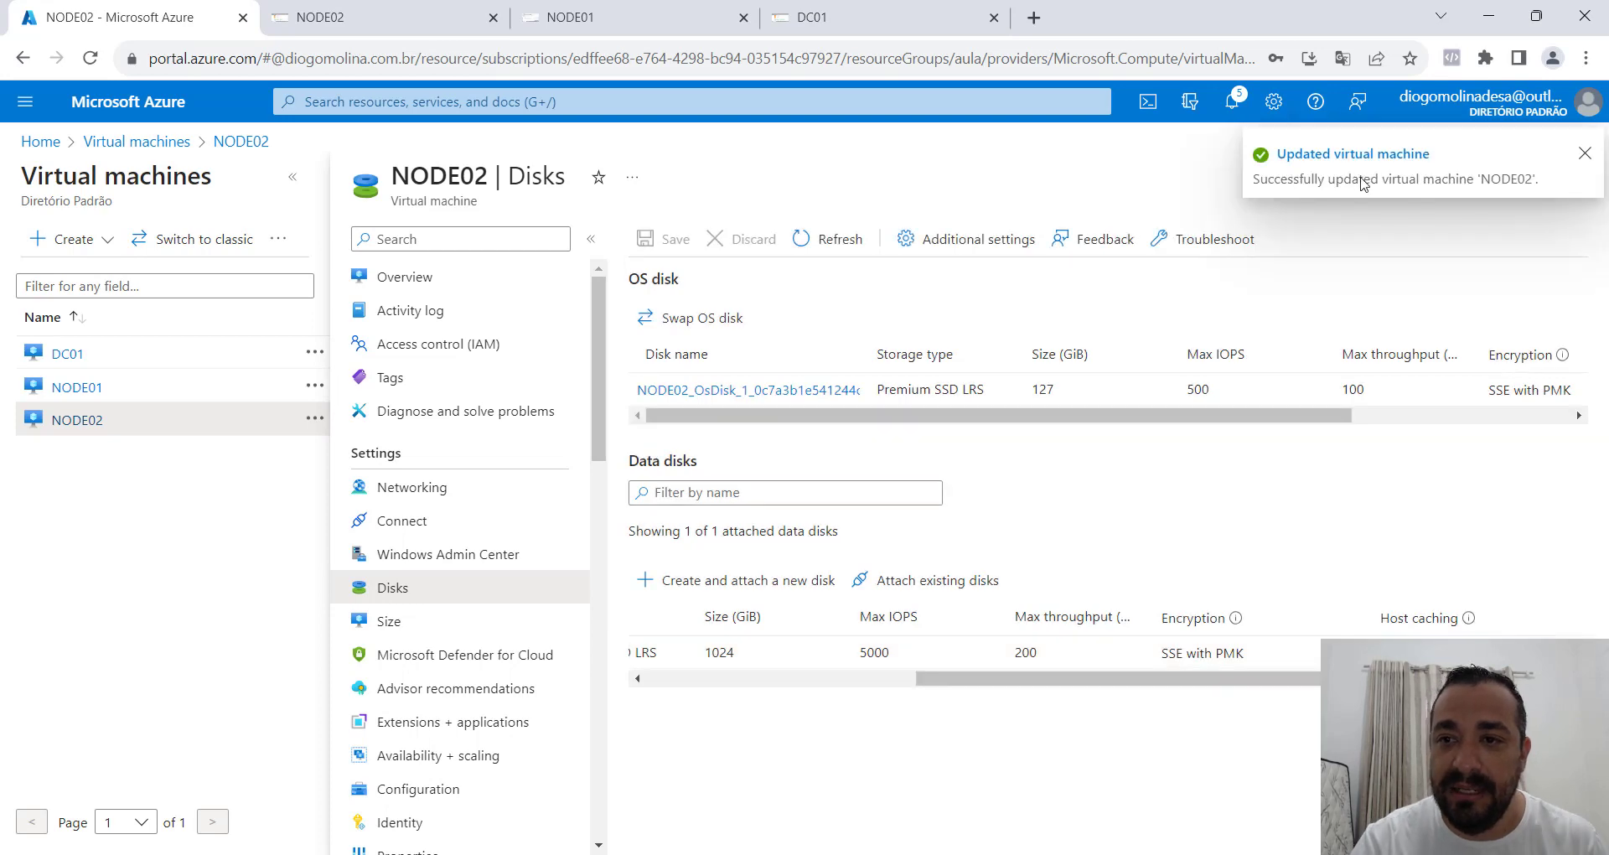
Switch to the NODE01 remote session and check Disk Management for the newly attached shared disk.
left_click(625, 15)
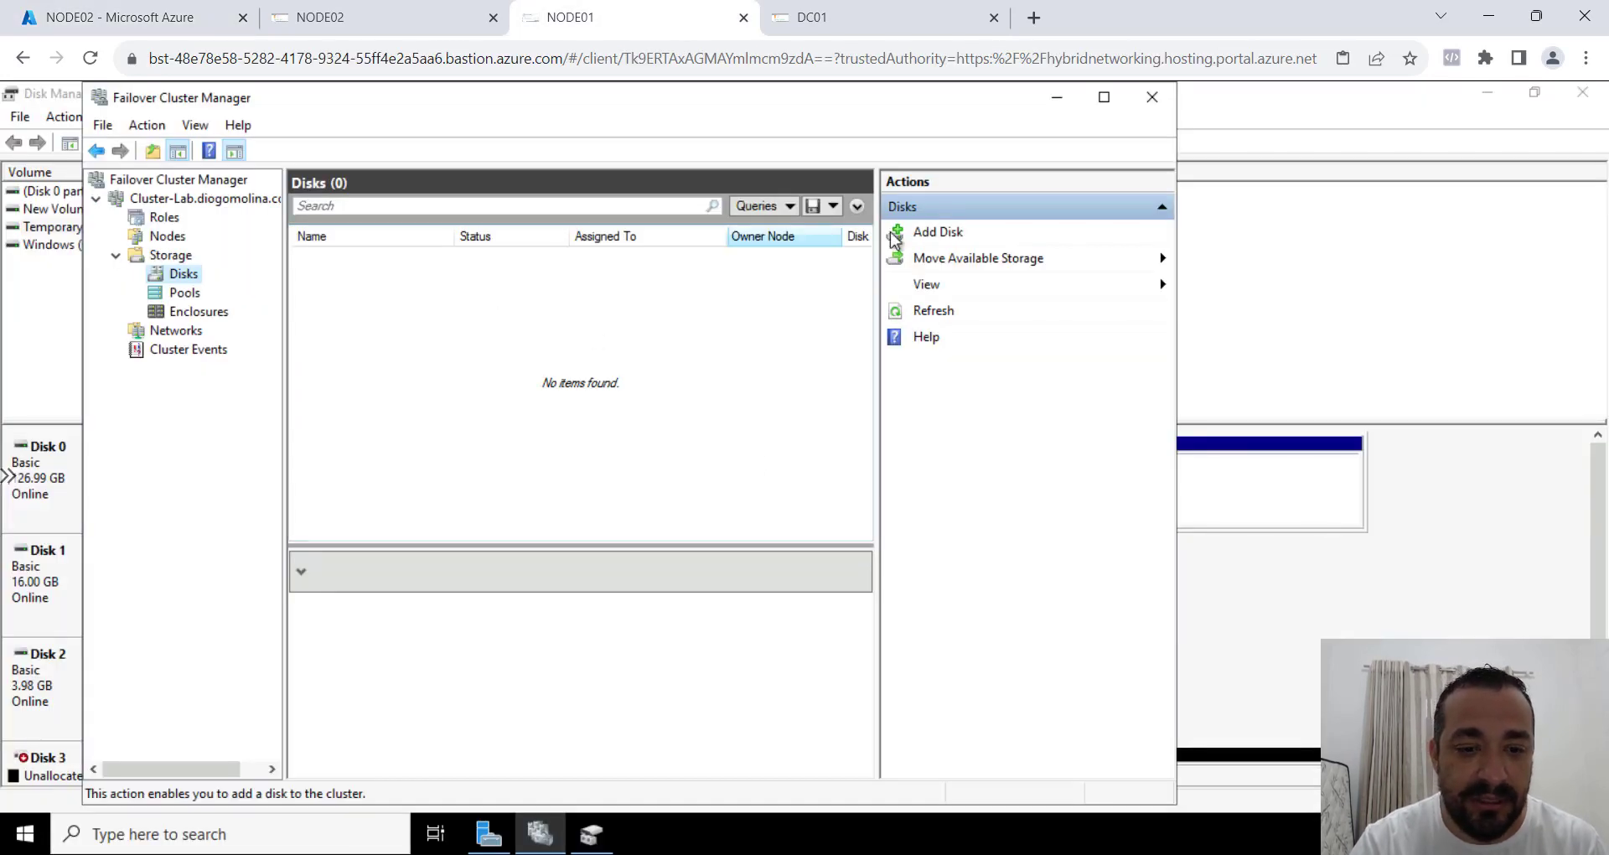
left_click(592, 833)
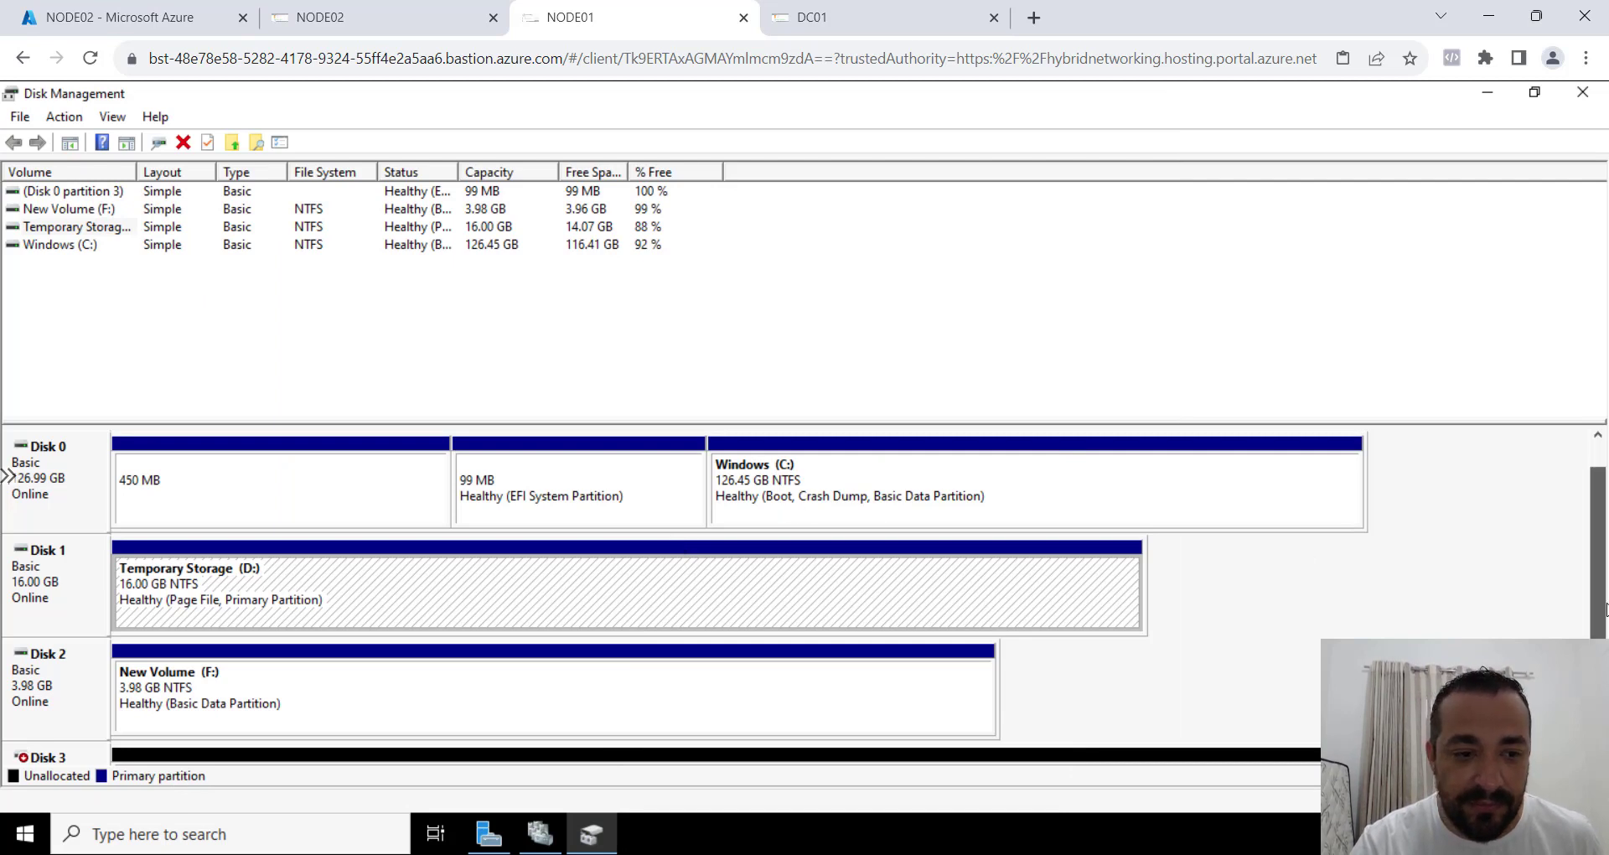
scroll(1295, 598, "down", 3)
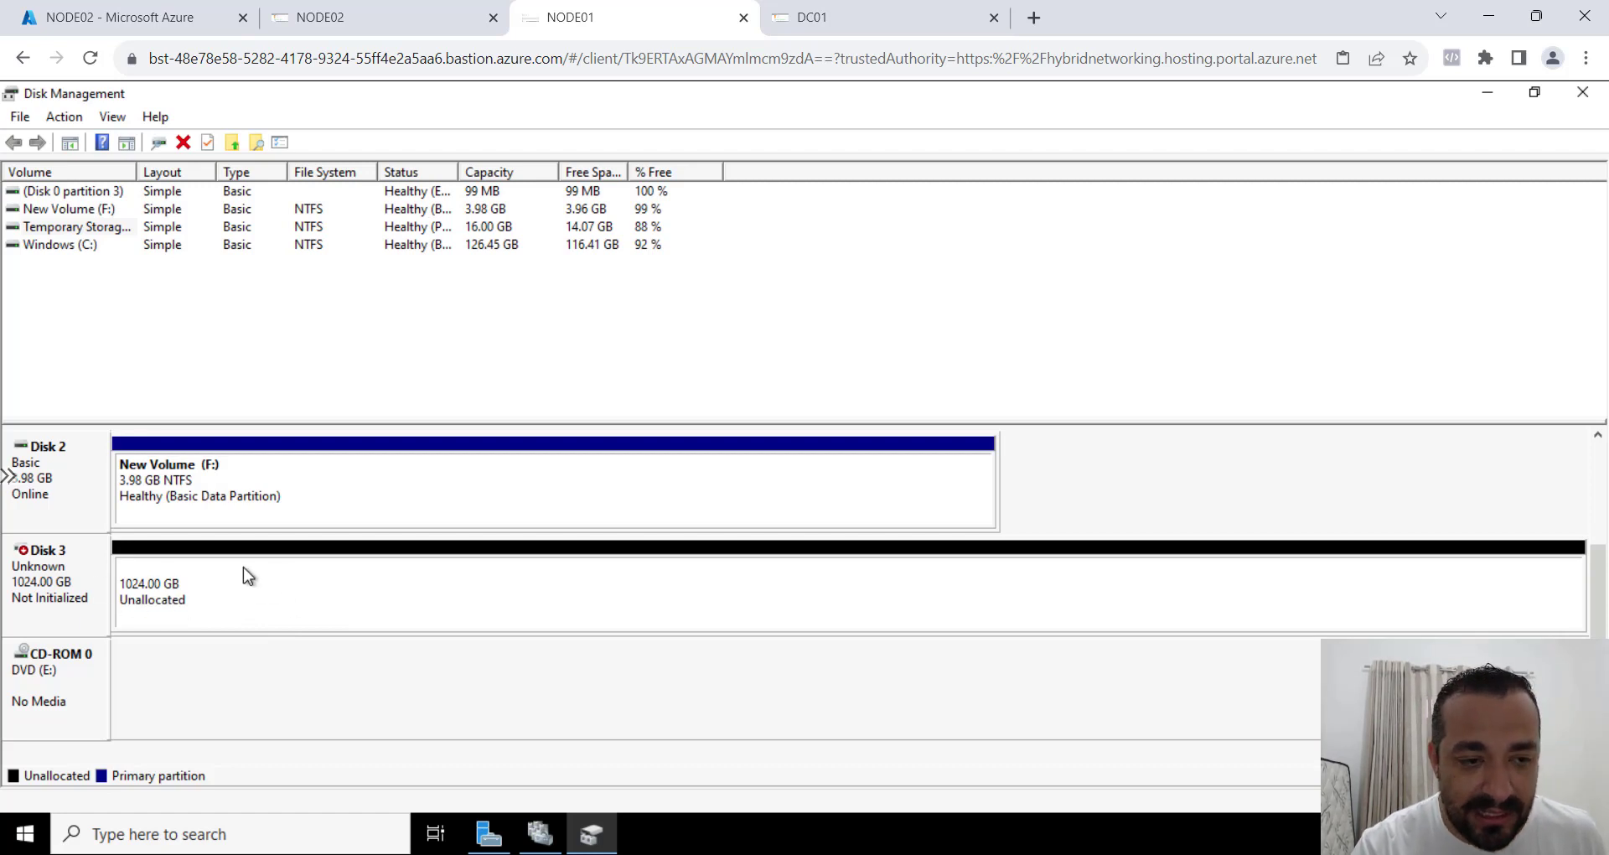
Switch to the NODE02 remote session, open Disk Management and initialize Disk 2 with the GPT partition style.
left_click(353, 23)
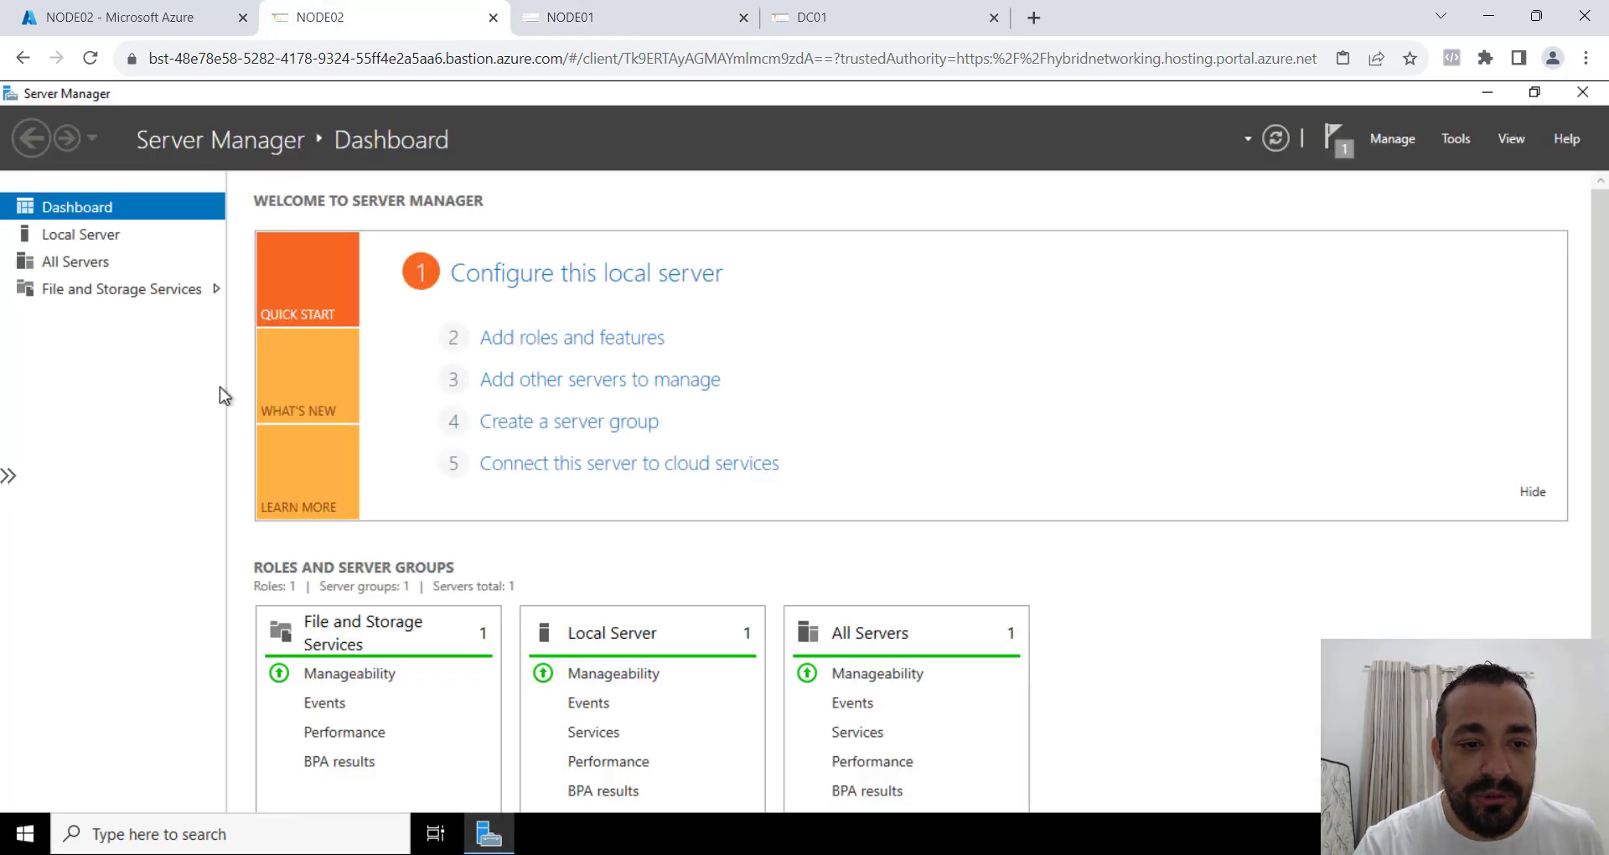
right_click(32, 832)
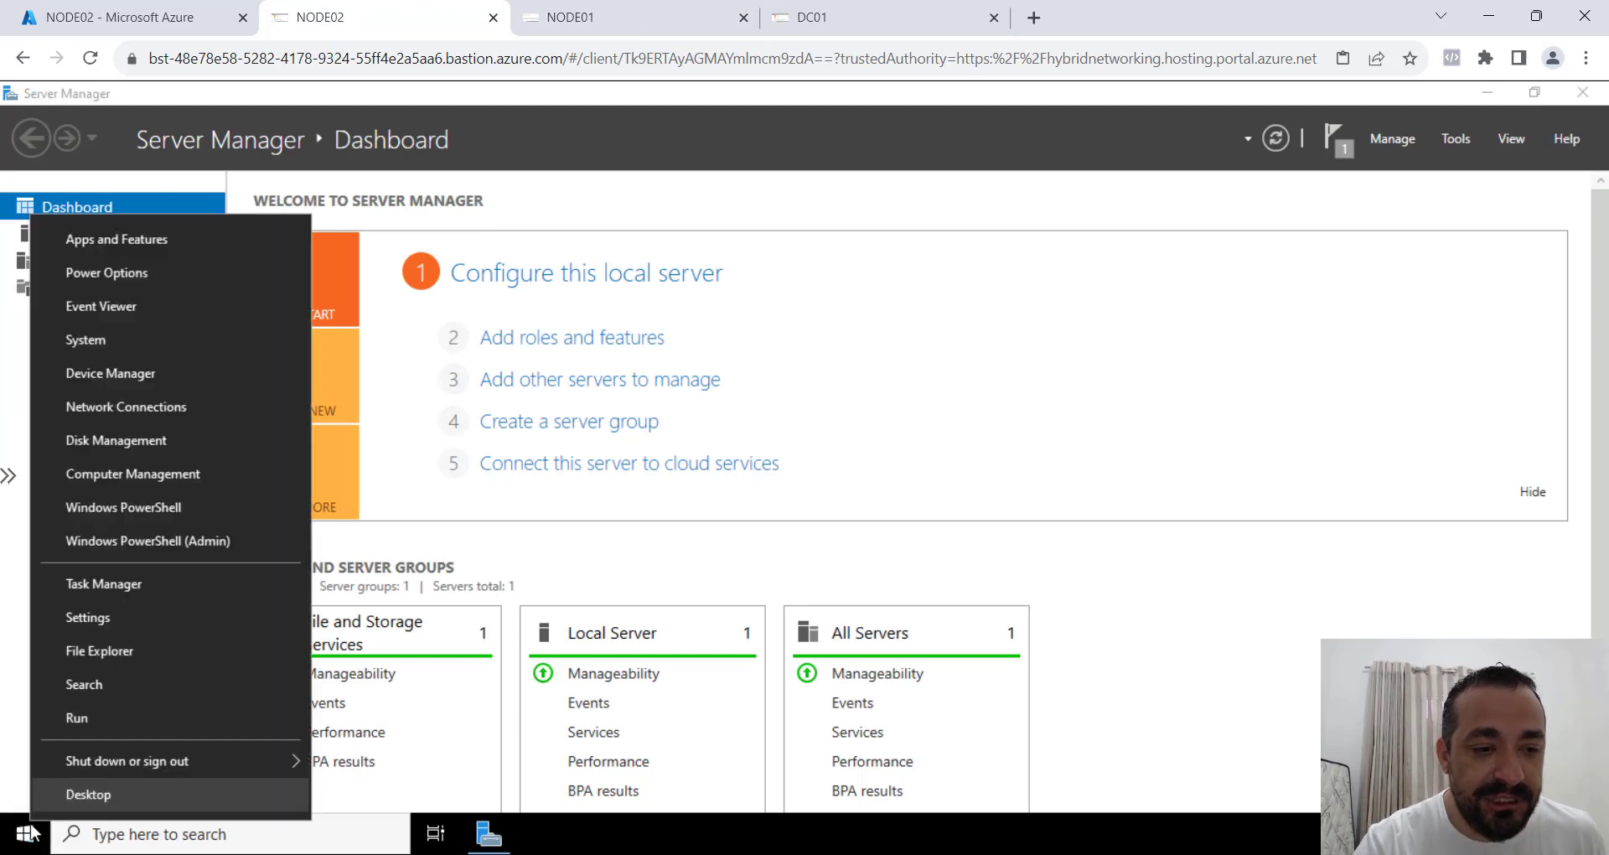
right_click(32, 832)
right_click(32, 833)
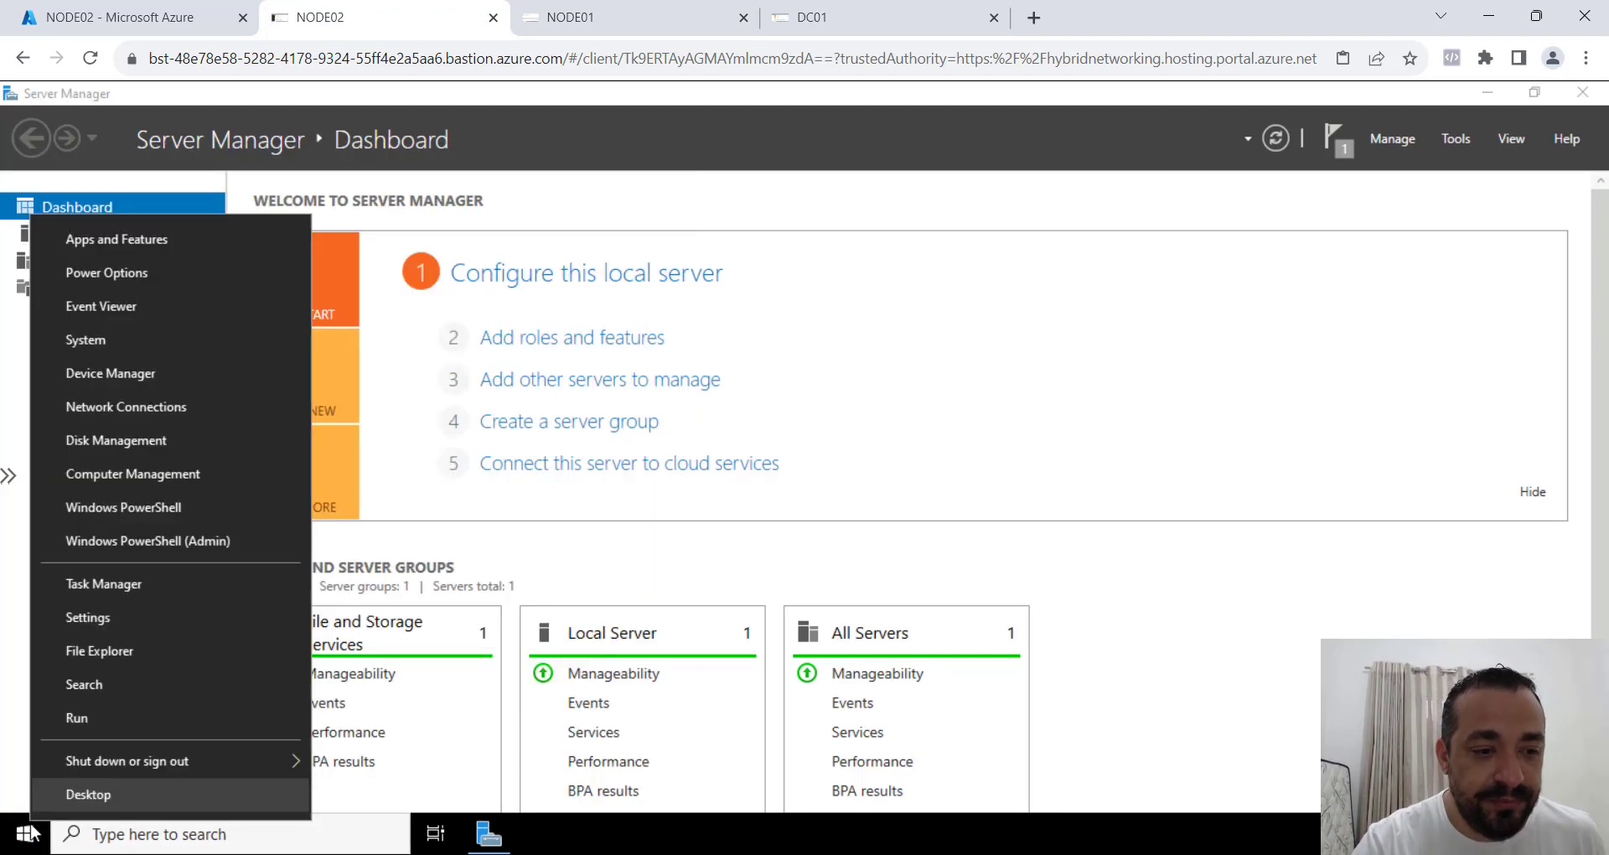
left_click(194, 434)
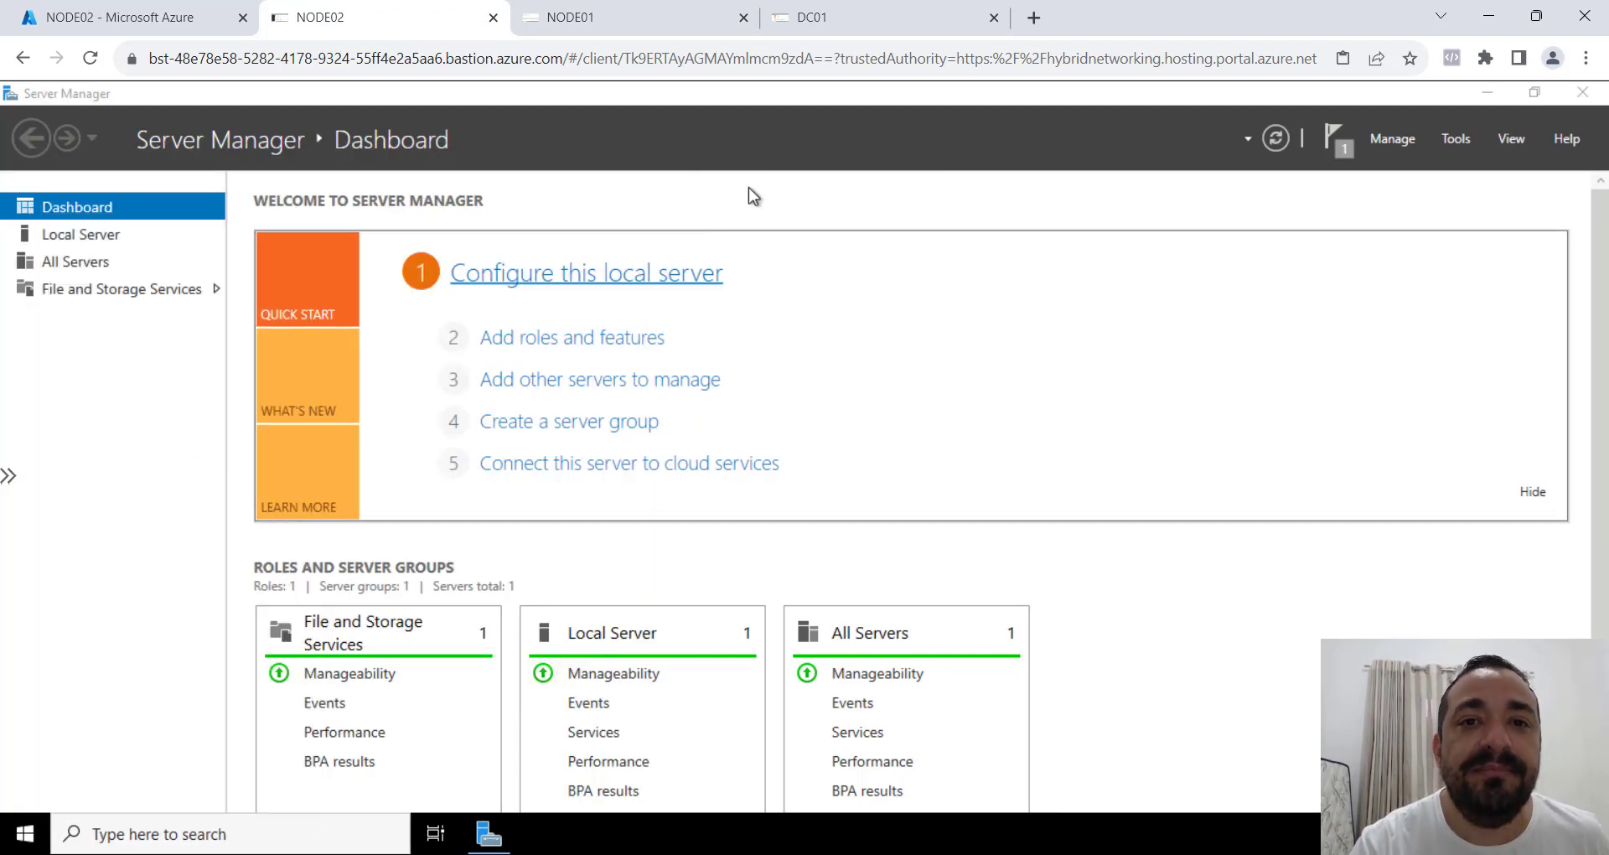
left_click(859, 198)
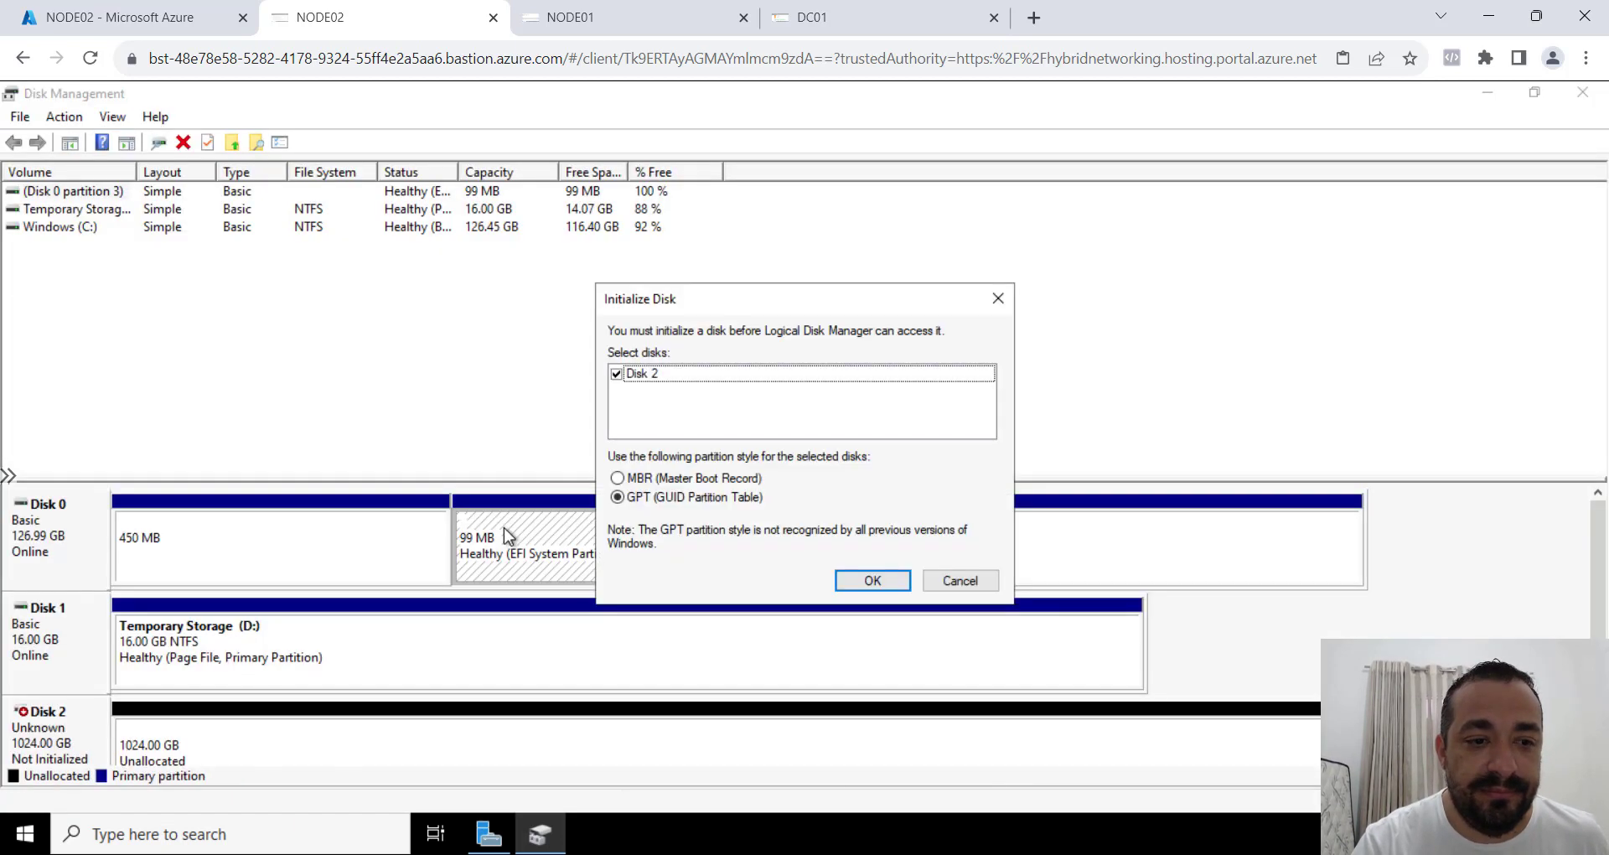
left_click(871, 582)
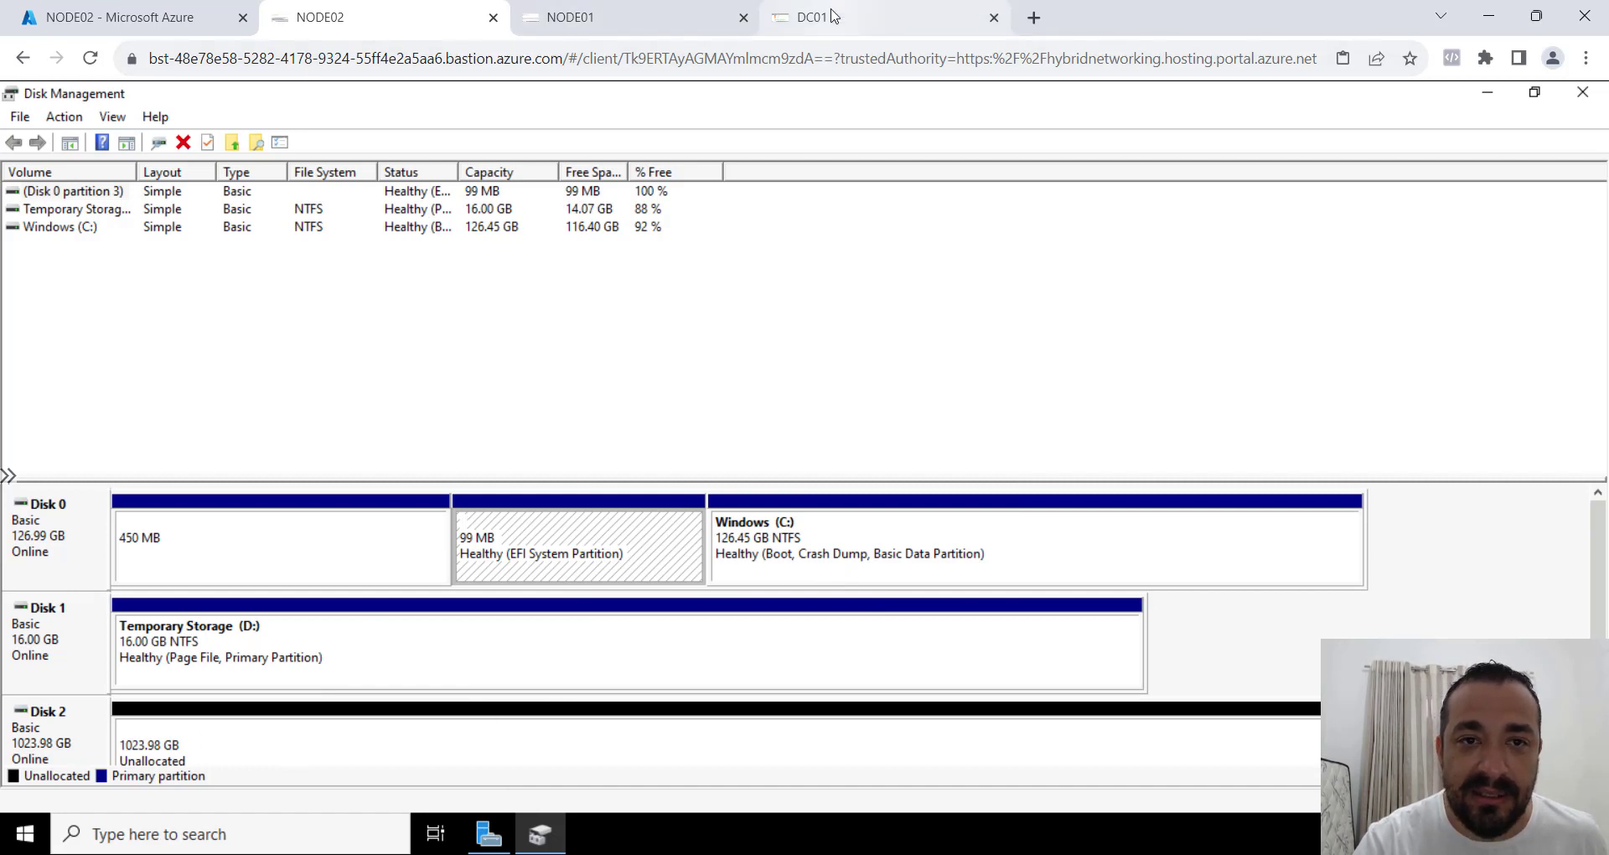
Switch to the NODE01 remote session and initialize Disk 3 with the GPT partition style.
left_click(613, 39)
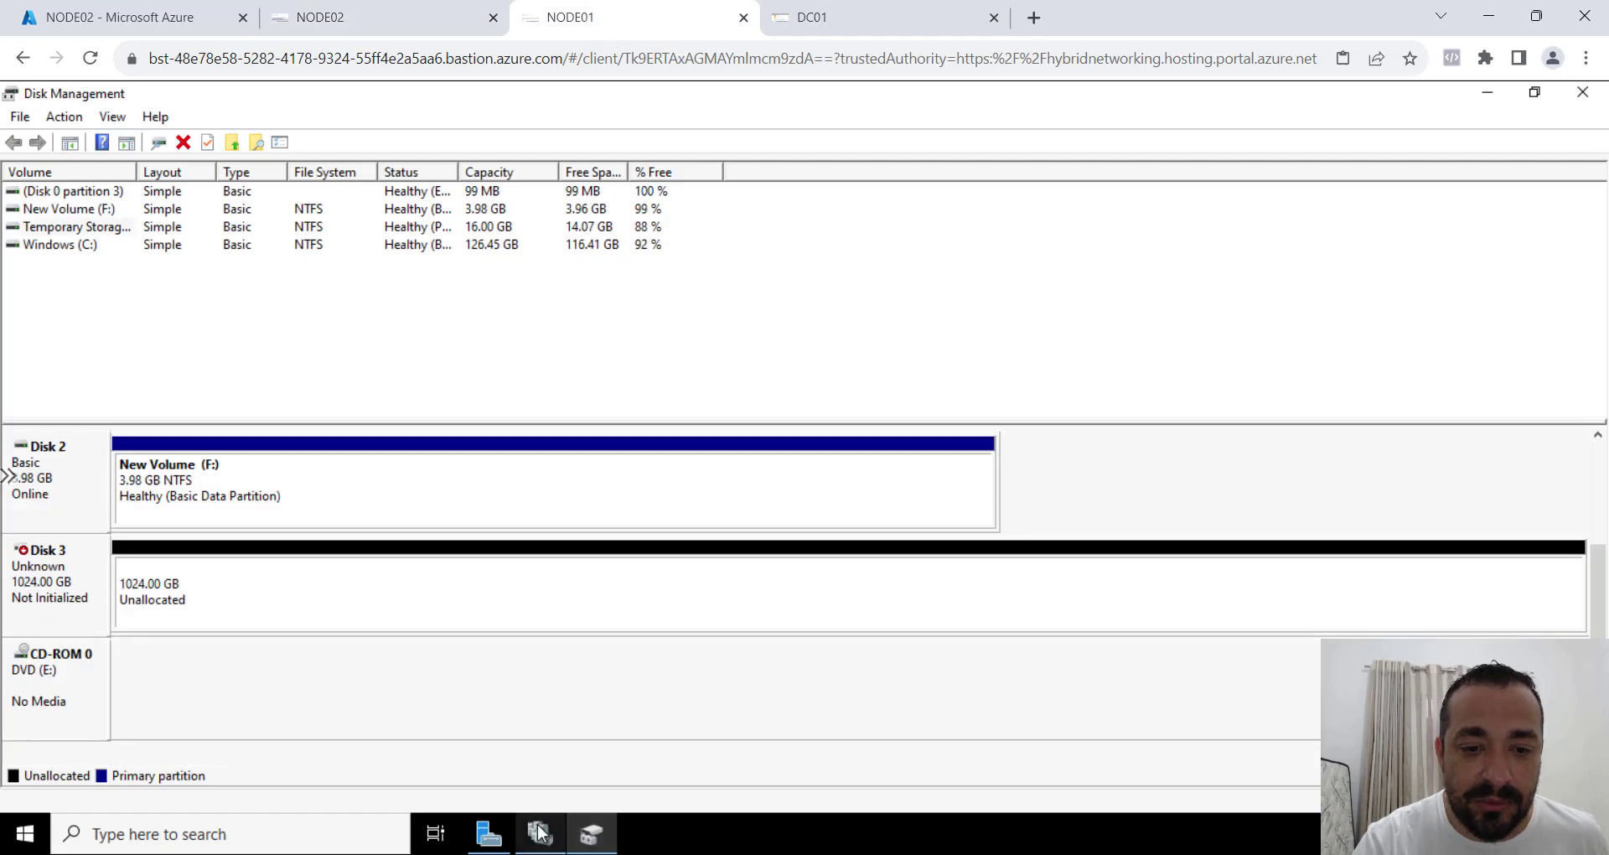
right_click(19, 585)
left_click(58, 597)
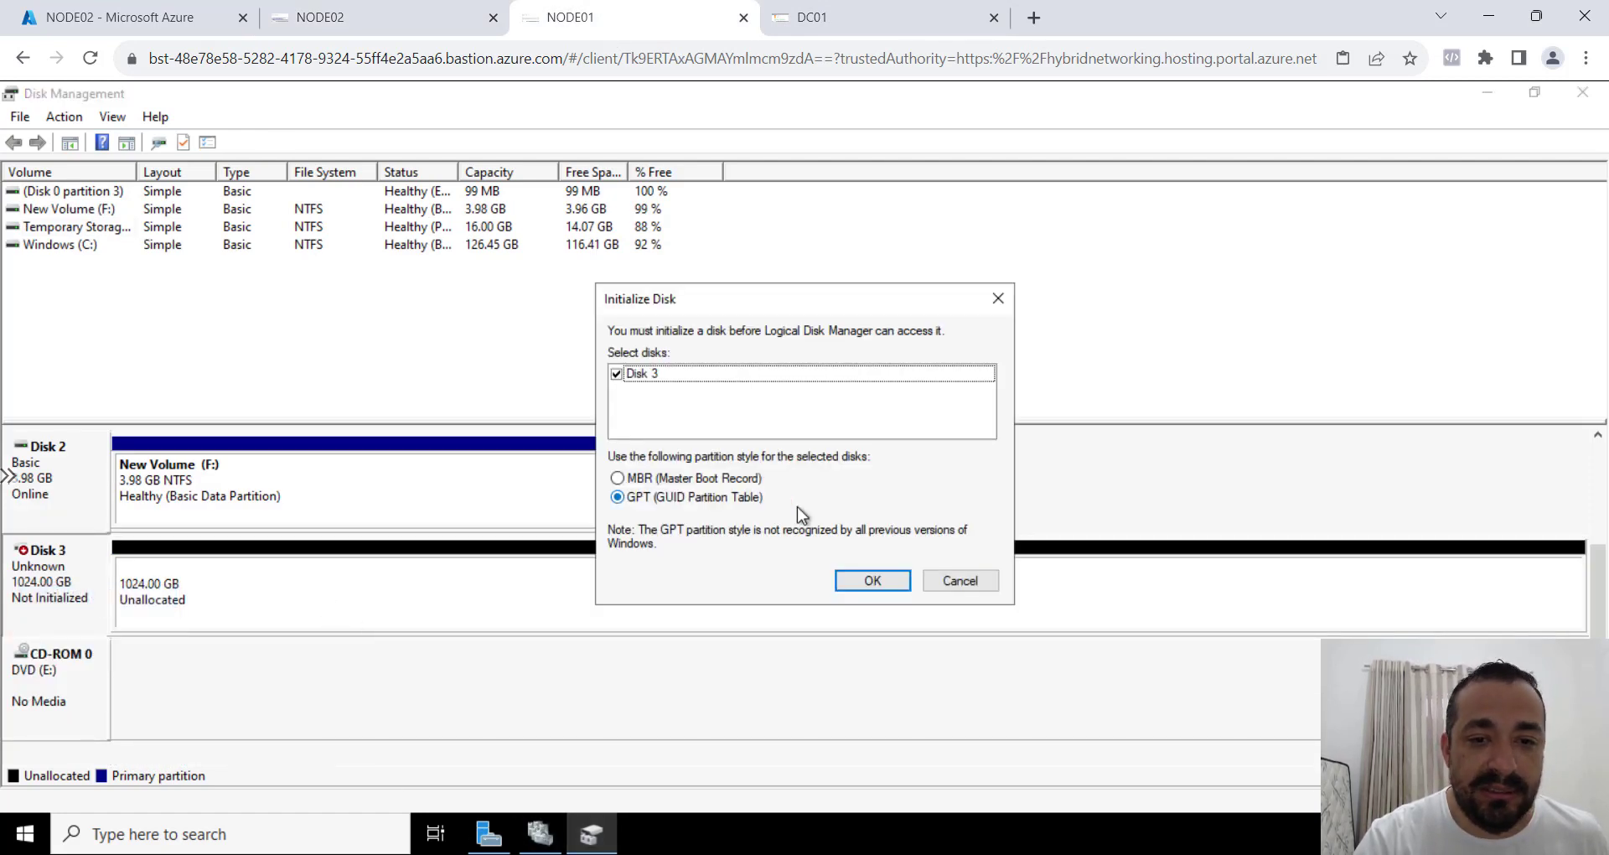
left_click(876, 583)
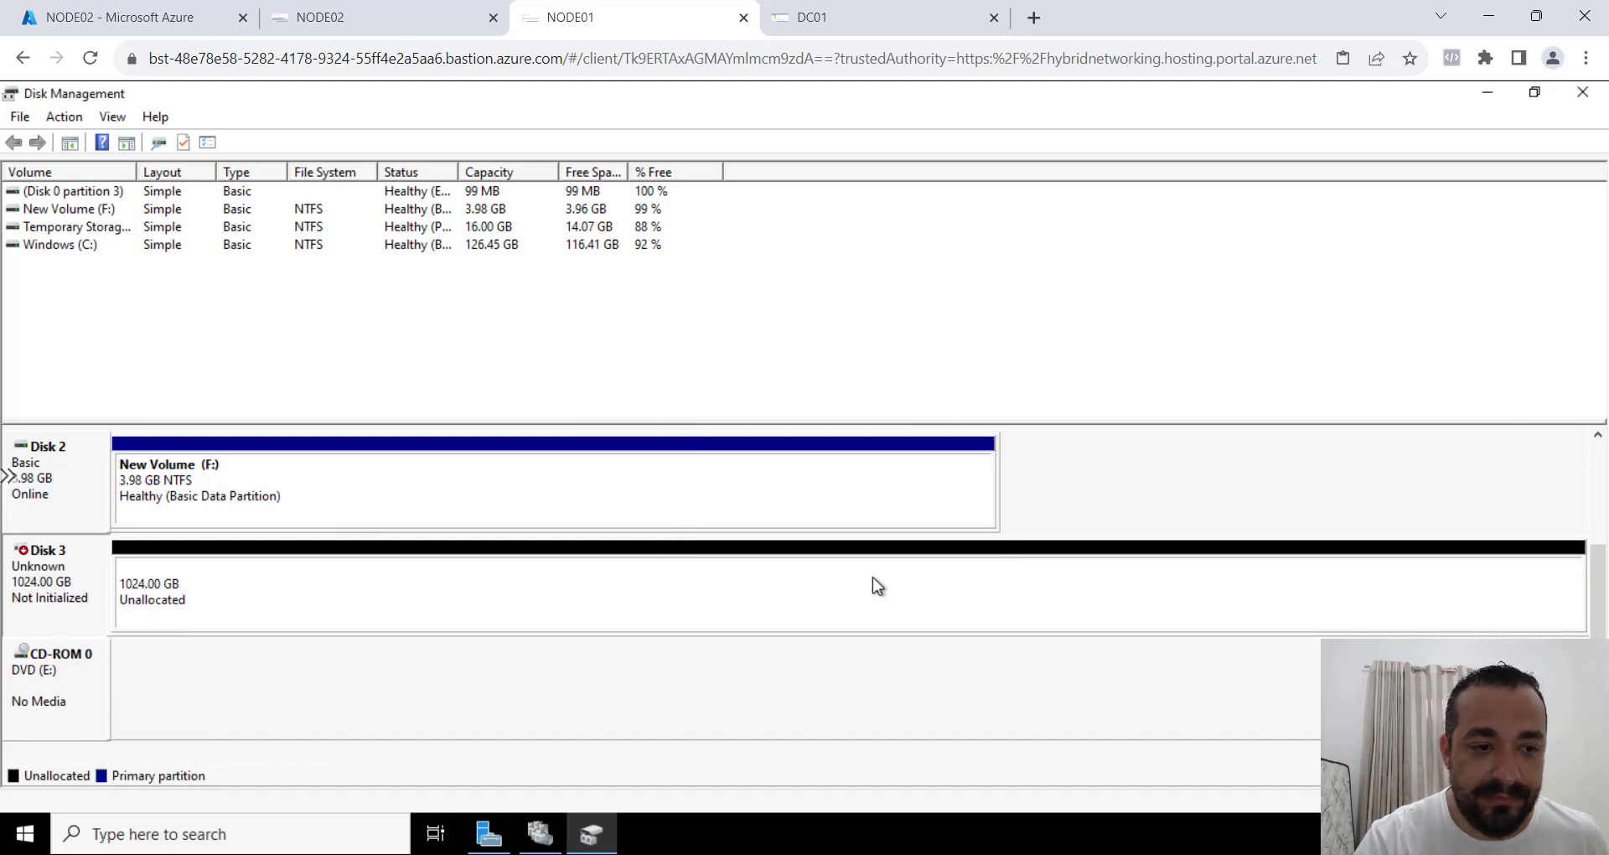
Create a new simple NTFS volume across the unallocated space of Disk 3 on NODE01, keeping the wizard defaults.
right_click(515, 610)
left_click(563, 620)
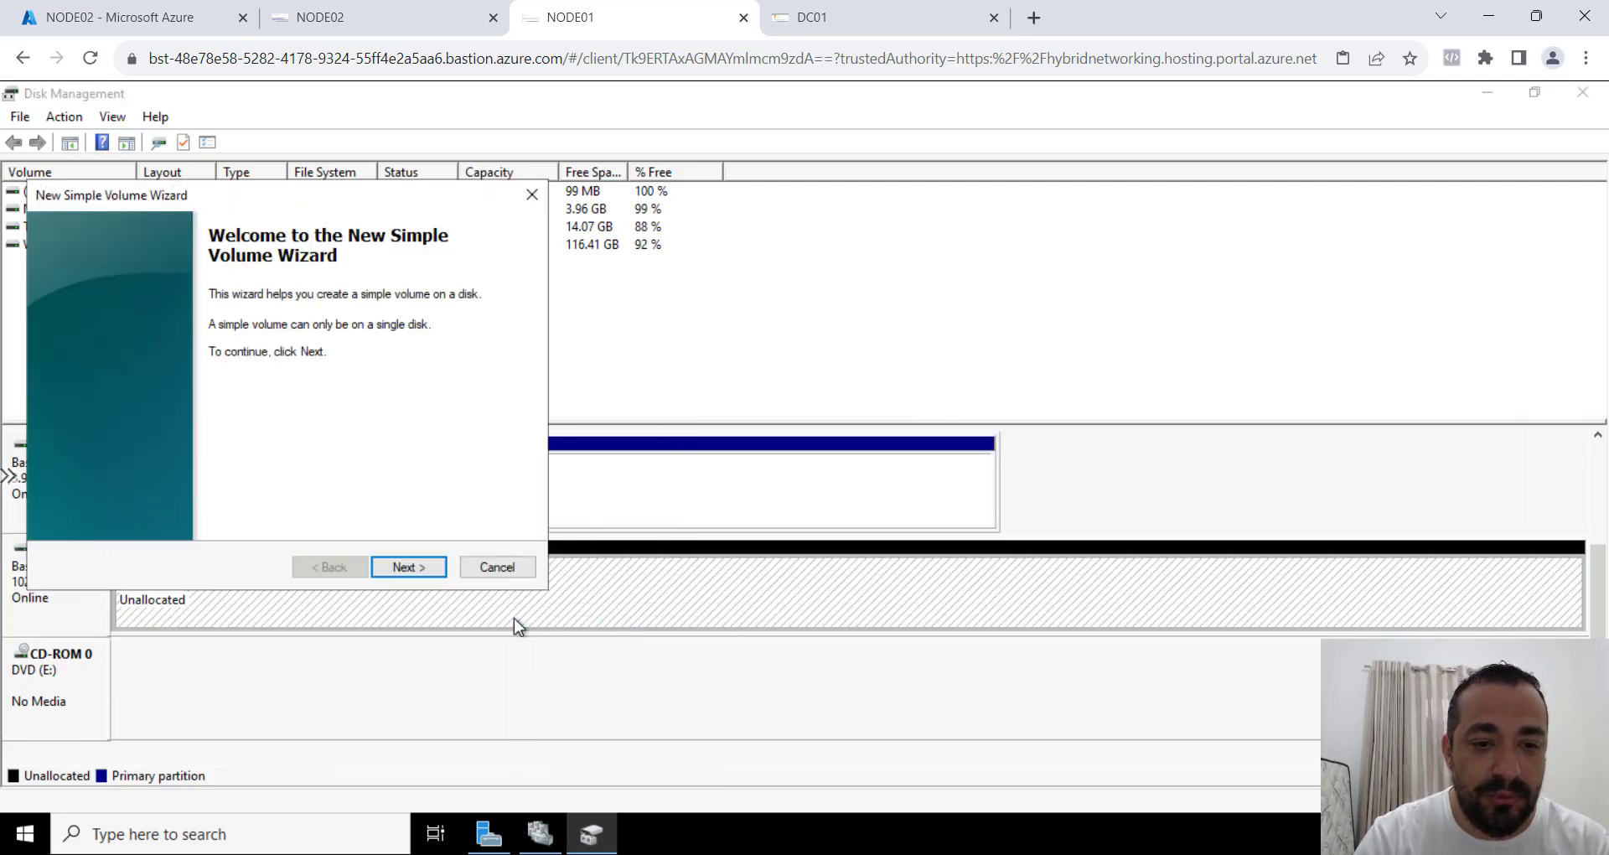
left_click(421, 566)
left_click(421, 567)
left_click(421, 567)
left_click(421, 567)
left_click(420, 567)
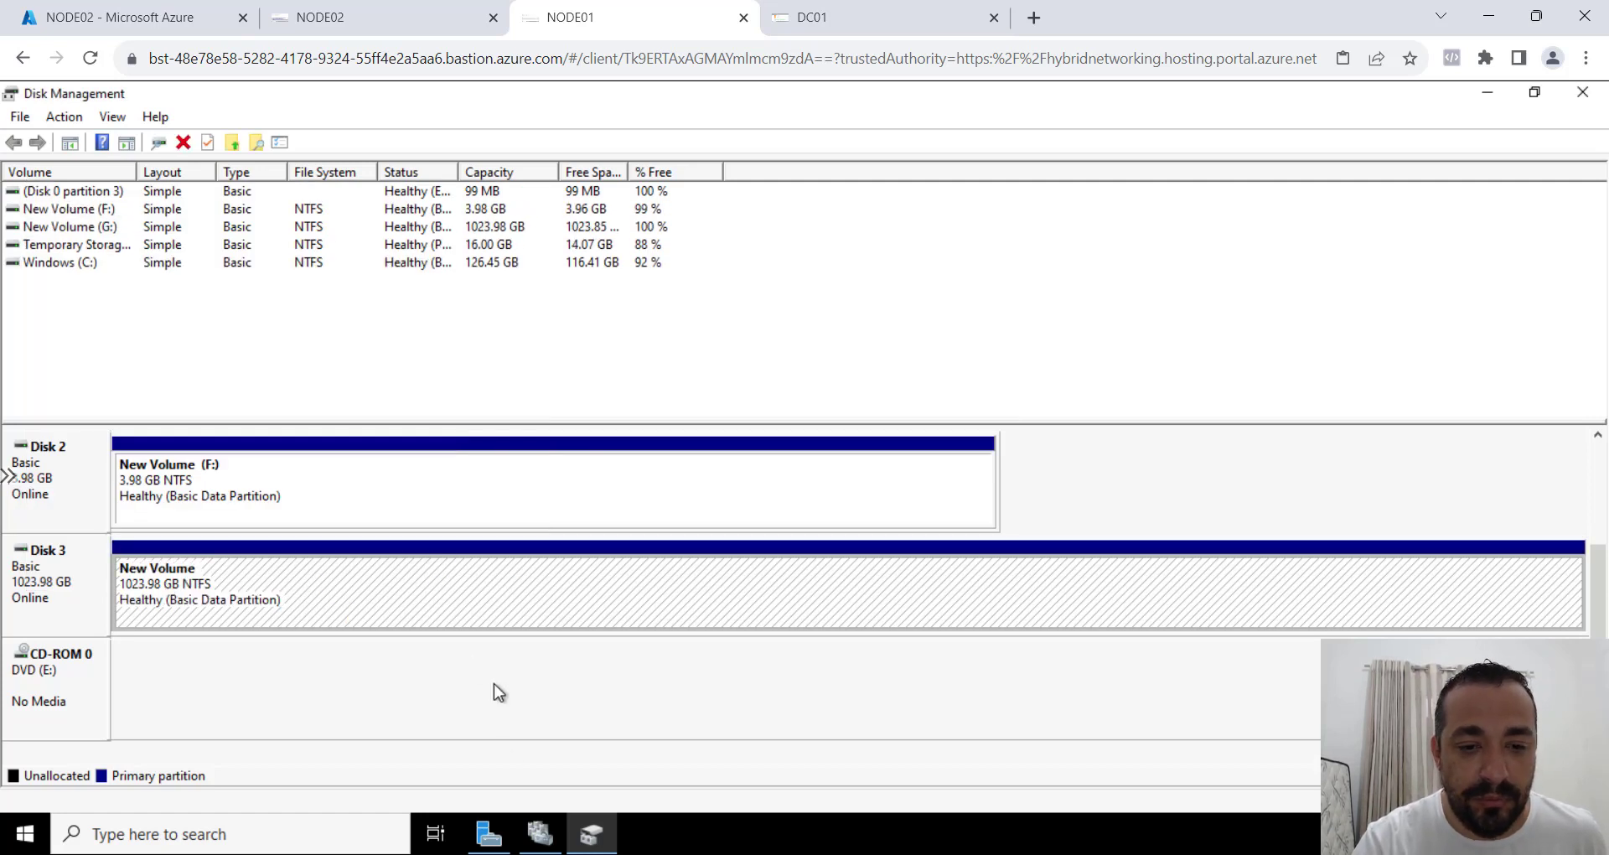
In Failover Cluster Manager on NODE01, add the available 1.00 TB Cluster Disk 1 to the cluster.
left_click(540, 833)
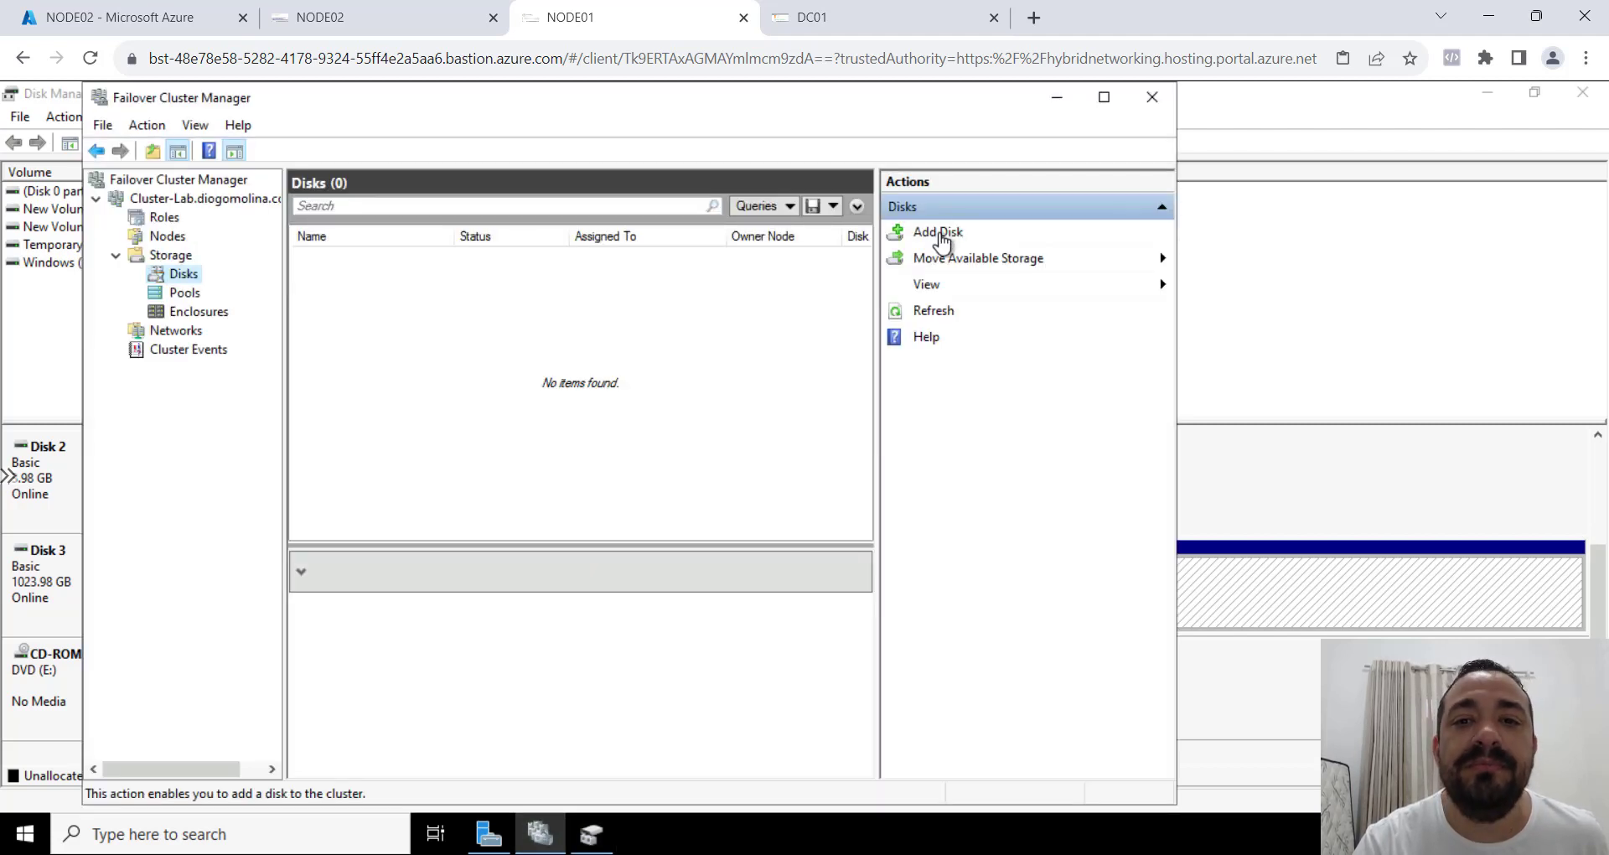
left_click(942, 243)
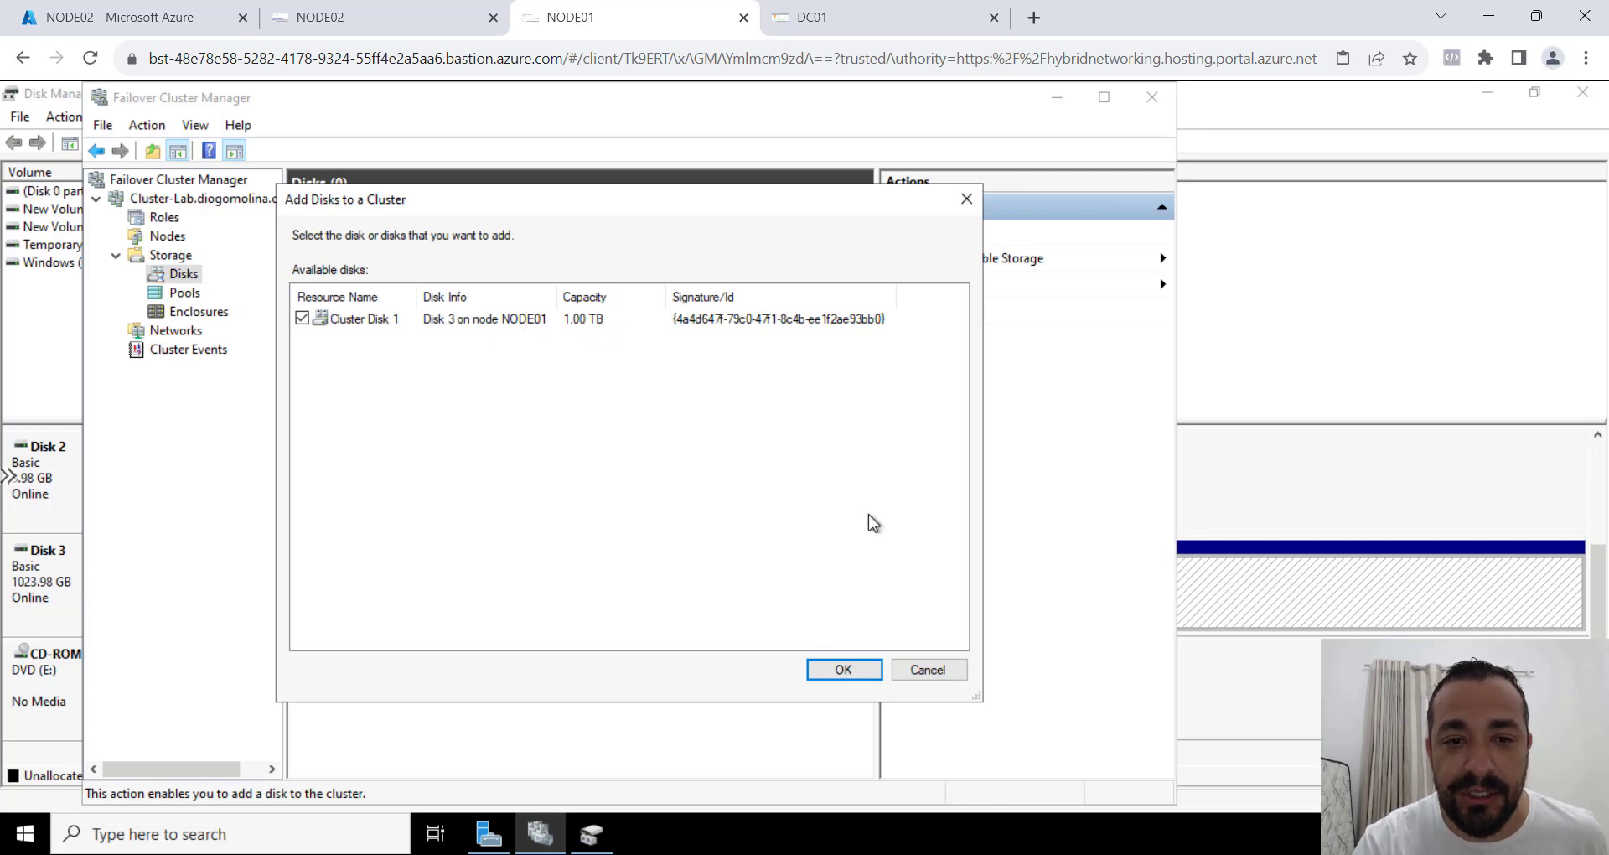
left_click(860, 669)
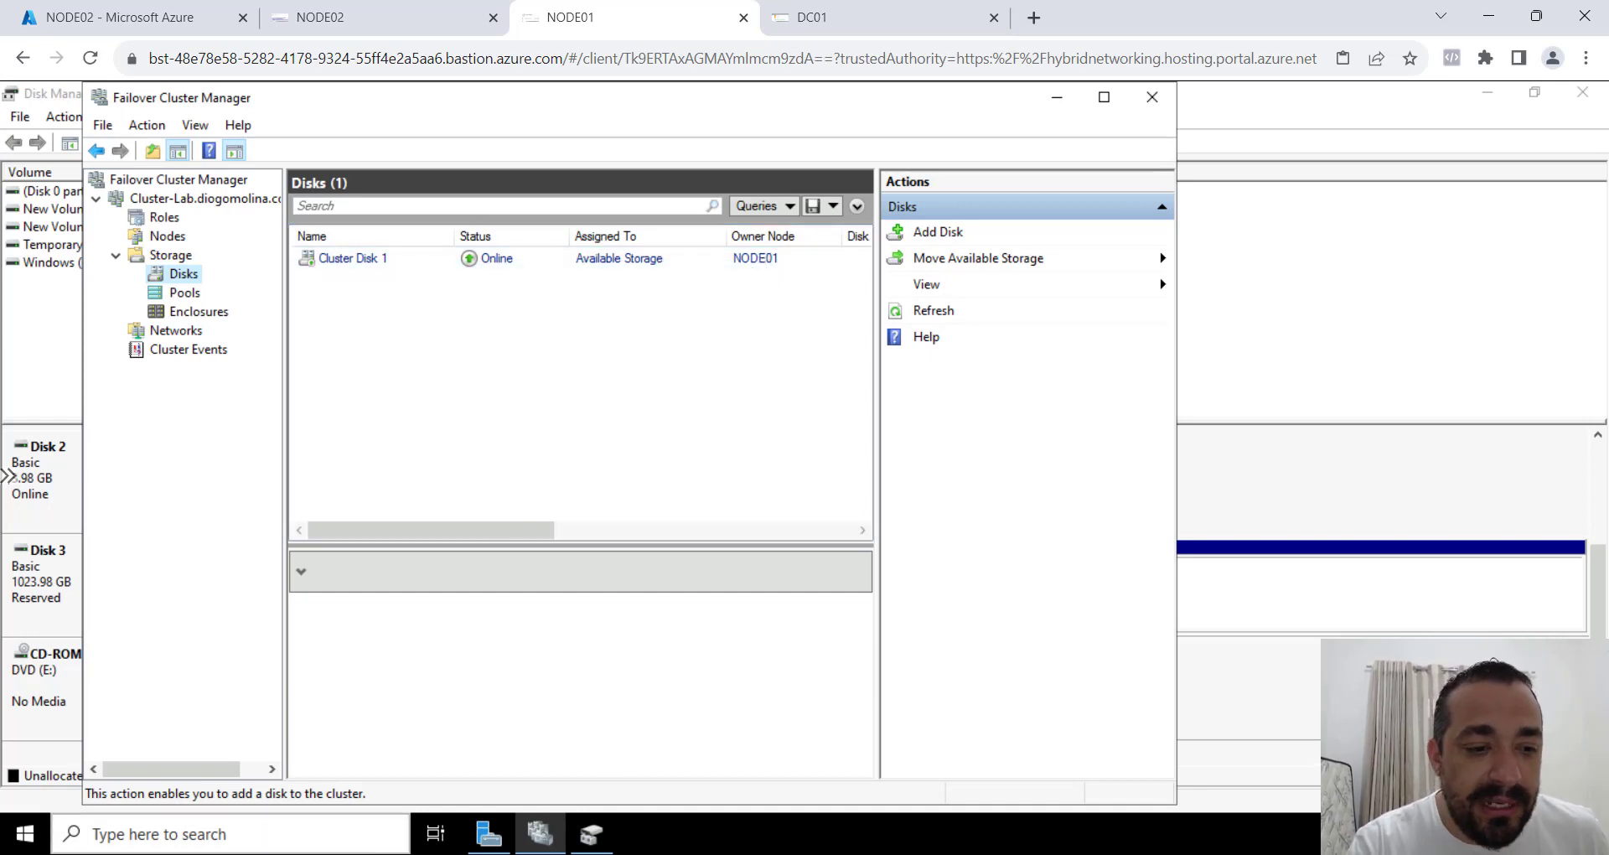
Browse This PC in File Explorer on NODE01 and check the New Volume (G:) drive.
left_click(26, 834)
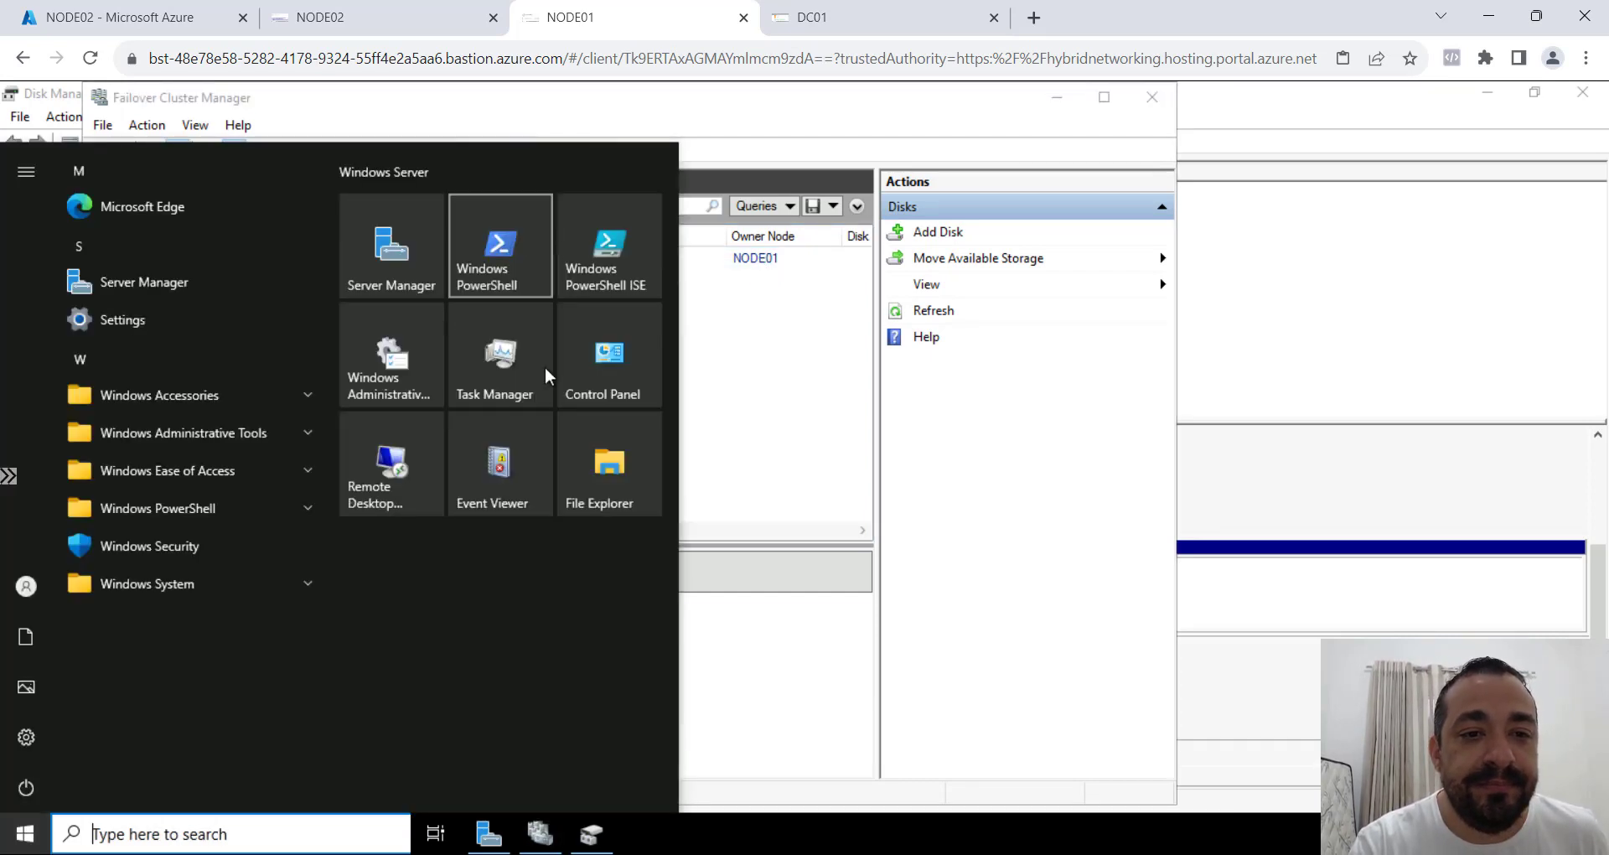
left_click(621, 480)
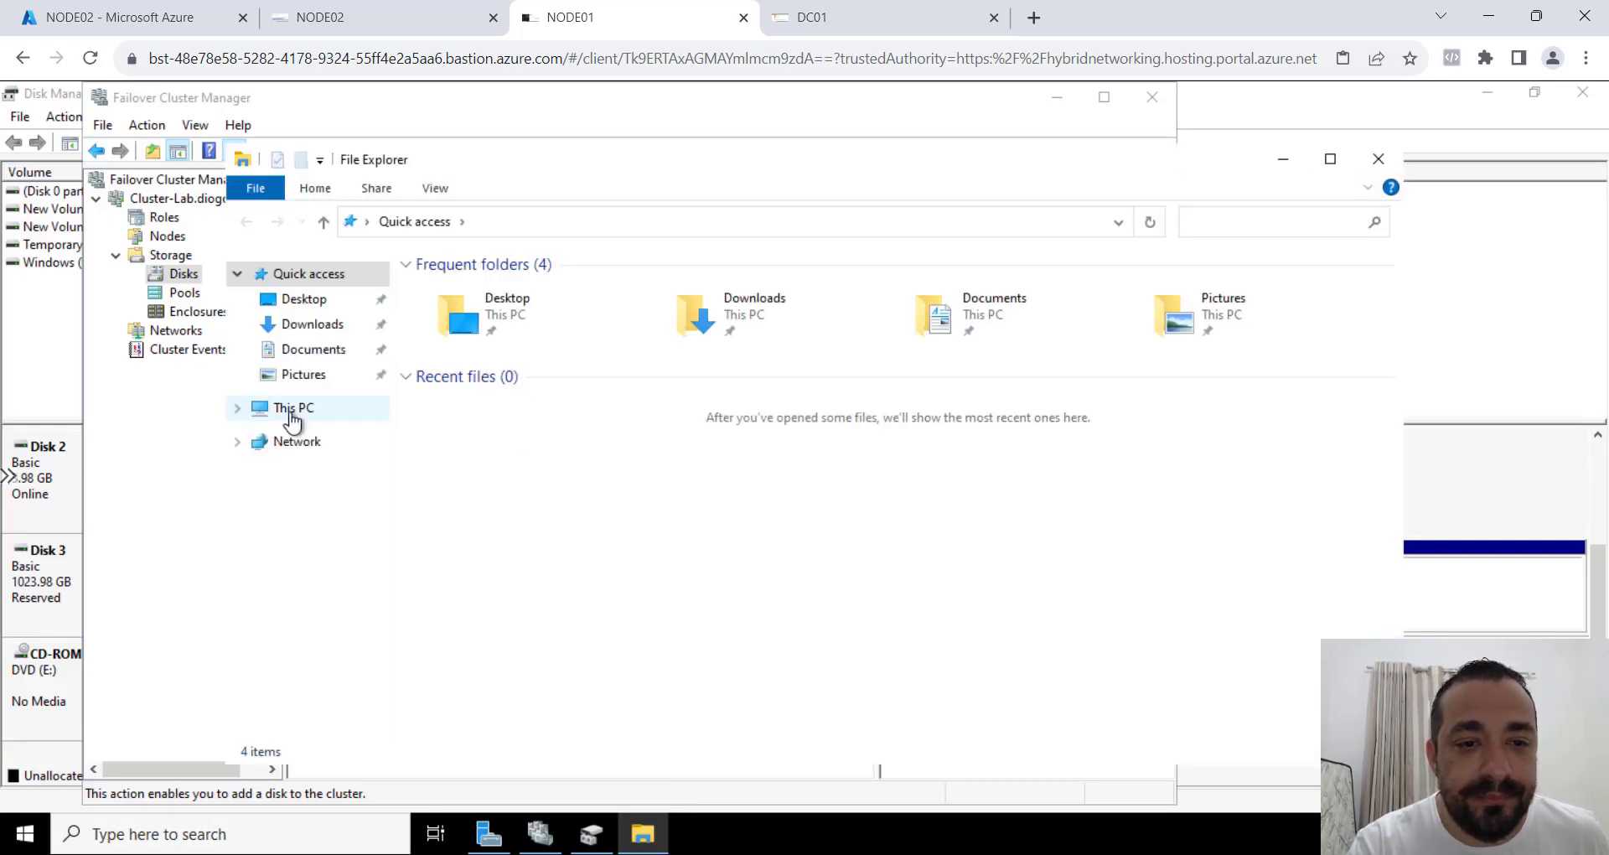
left_click(336, 414)
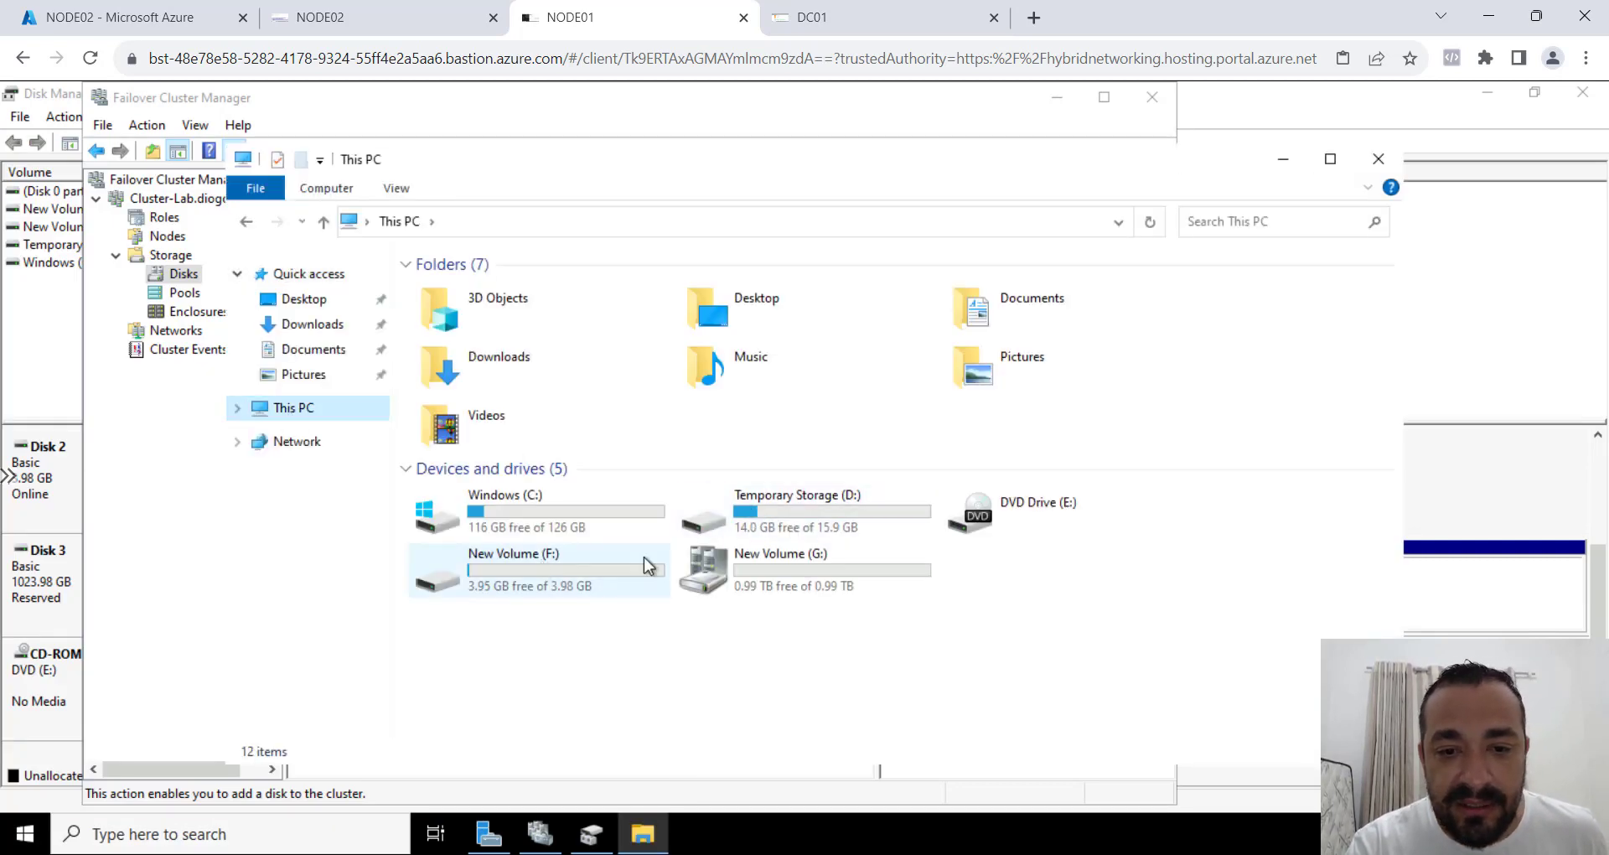
left_click(827, 571)
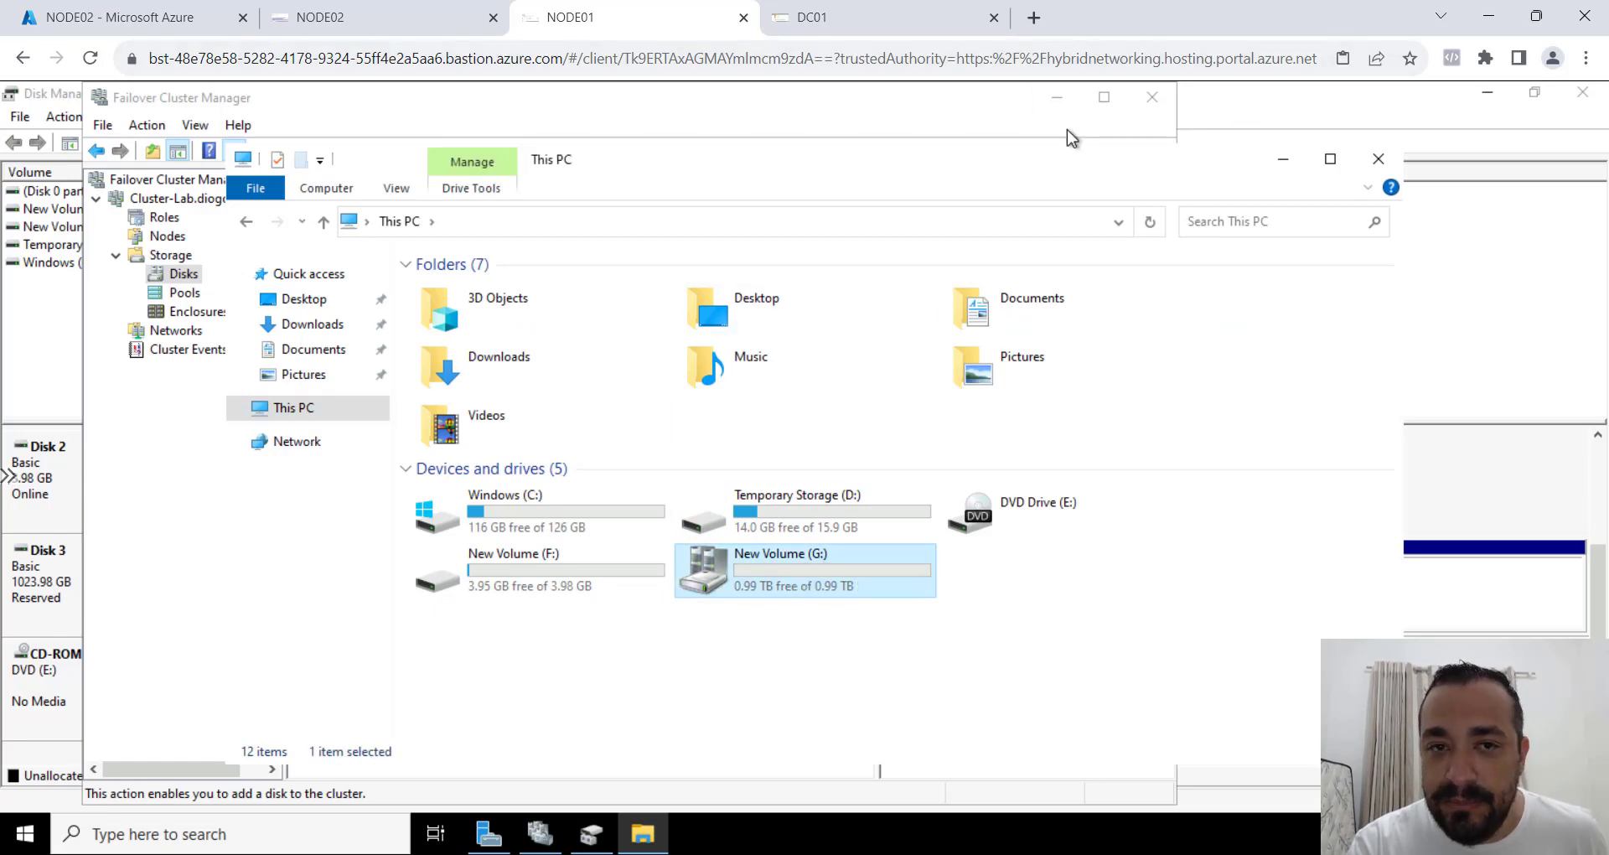
Switch to the NODE02 session and check the drives under This PC in File Explorer.
left_click(436, 24)
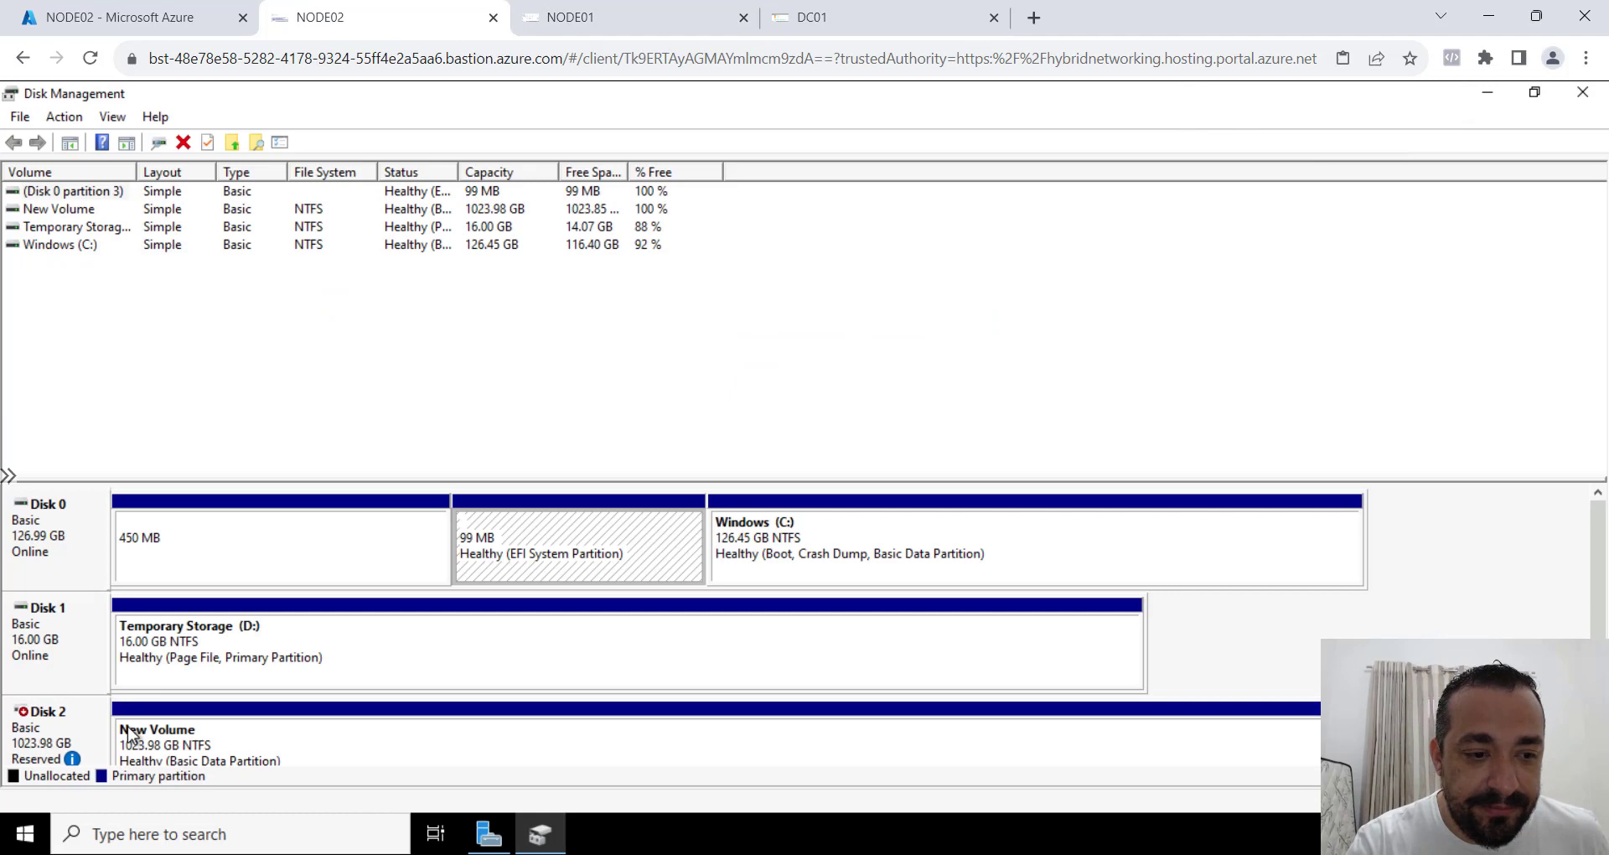
left_click(25, 834)
left_click(602, 486)
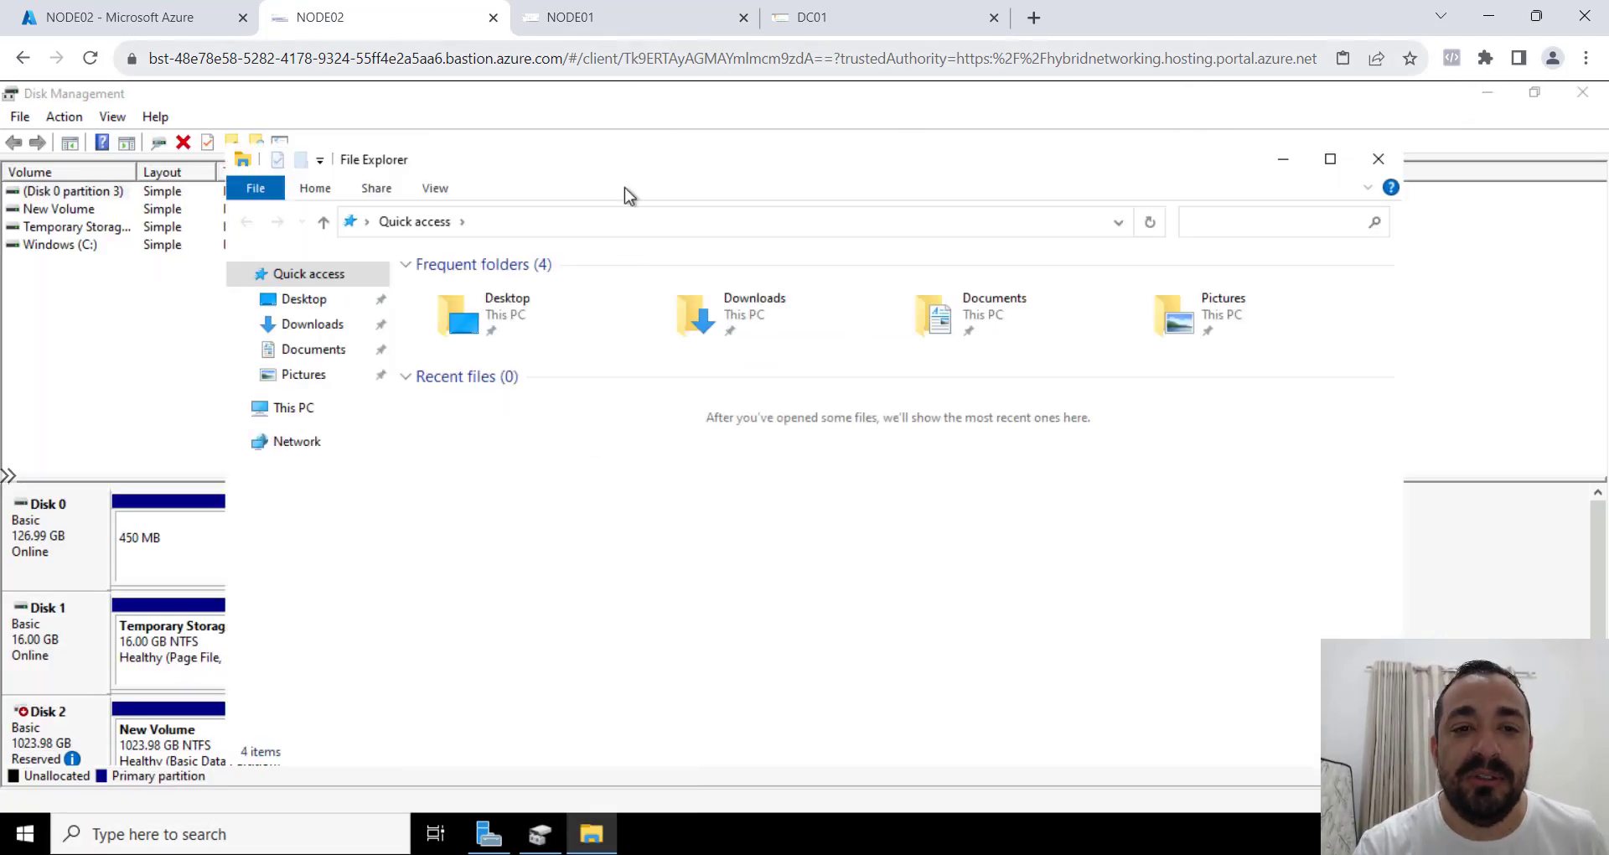
left_click(320, 407)
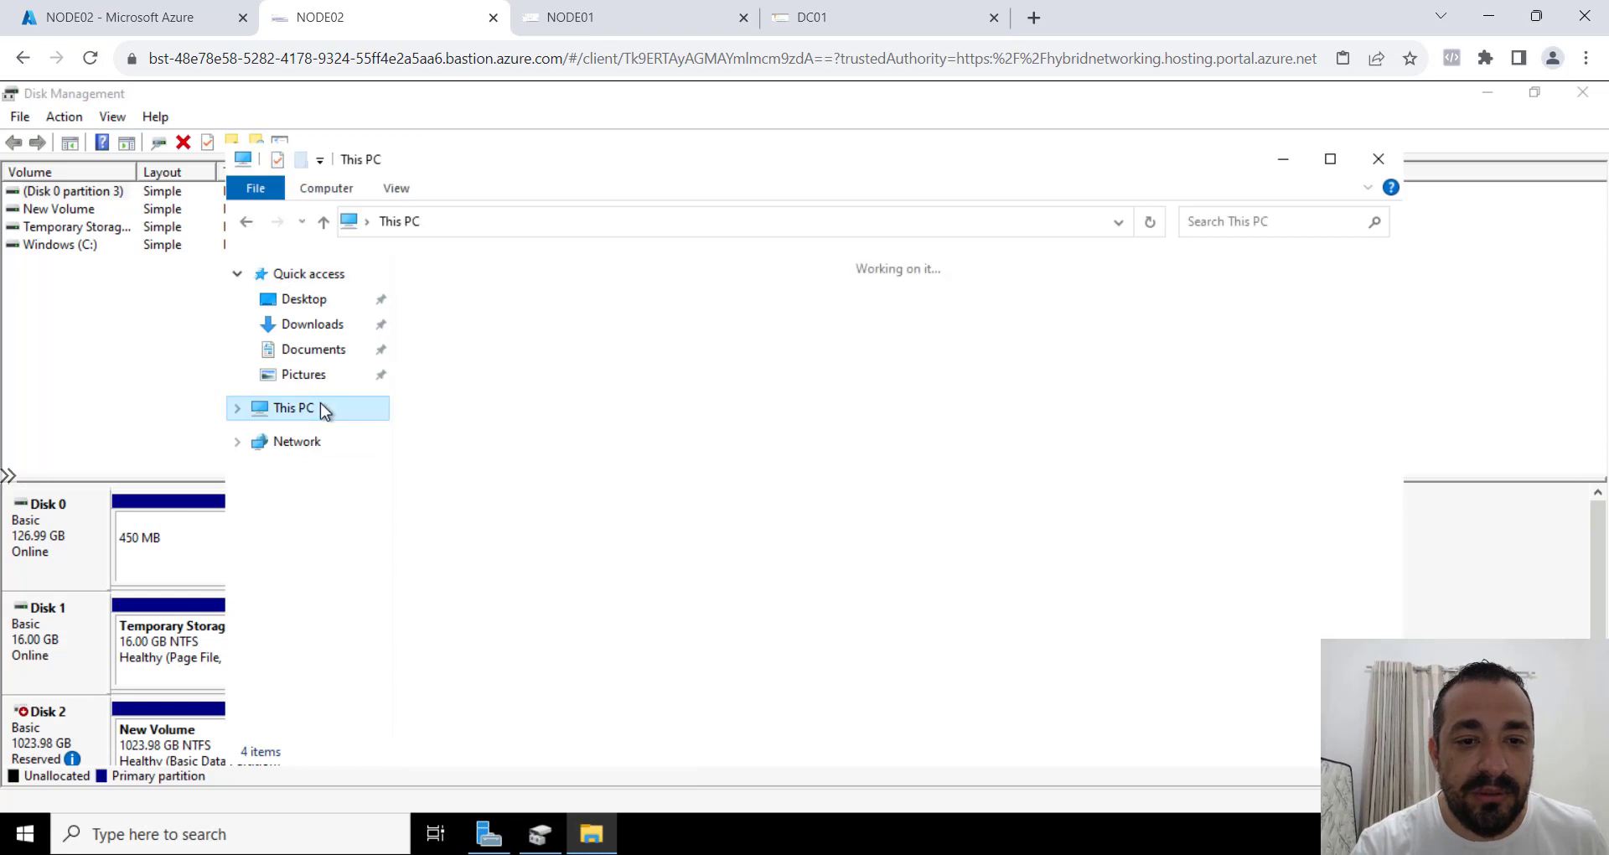
Back in Failover Cluster Manager on NODE01, take Cluster Disk 1 offline and bring it online again.
left_click(624, 13)
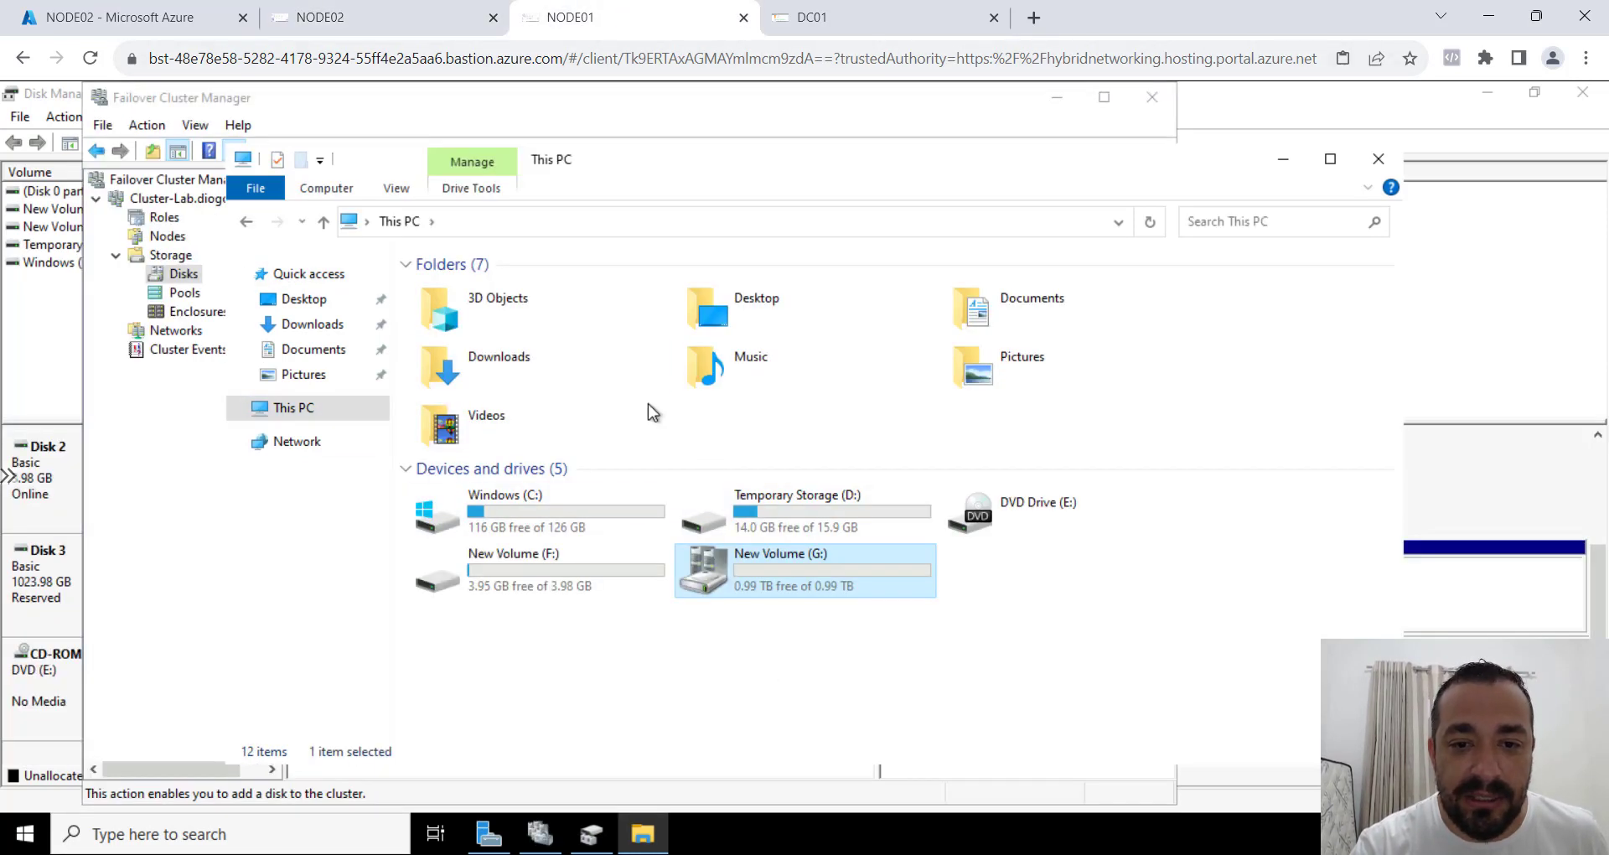
left_click(539, 832)
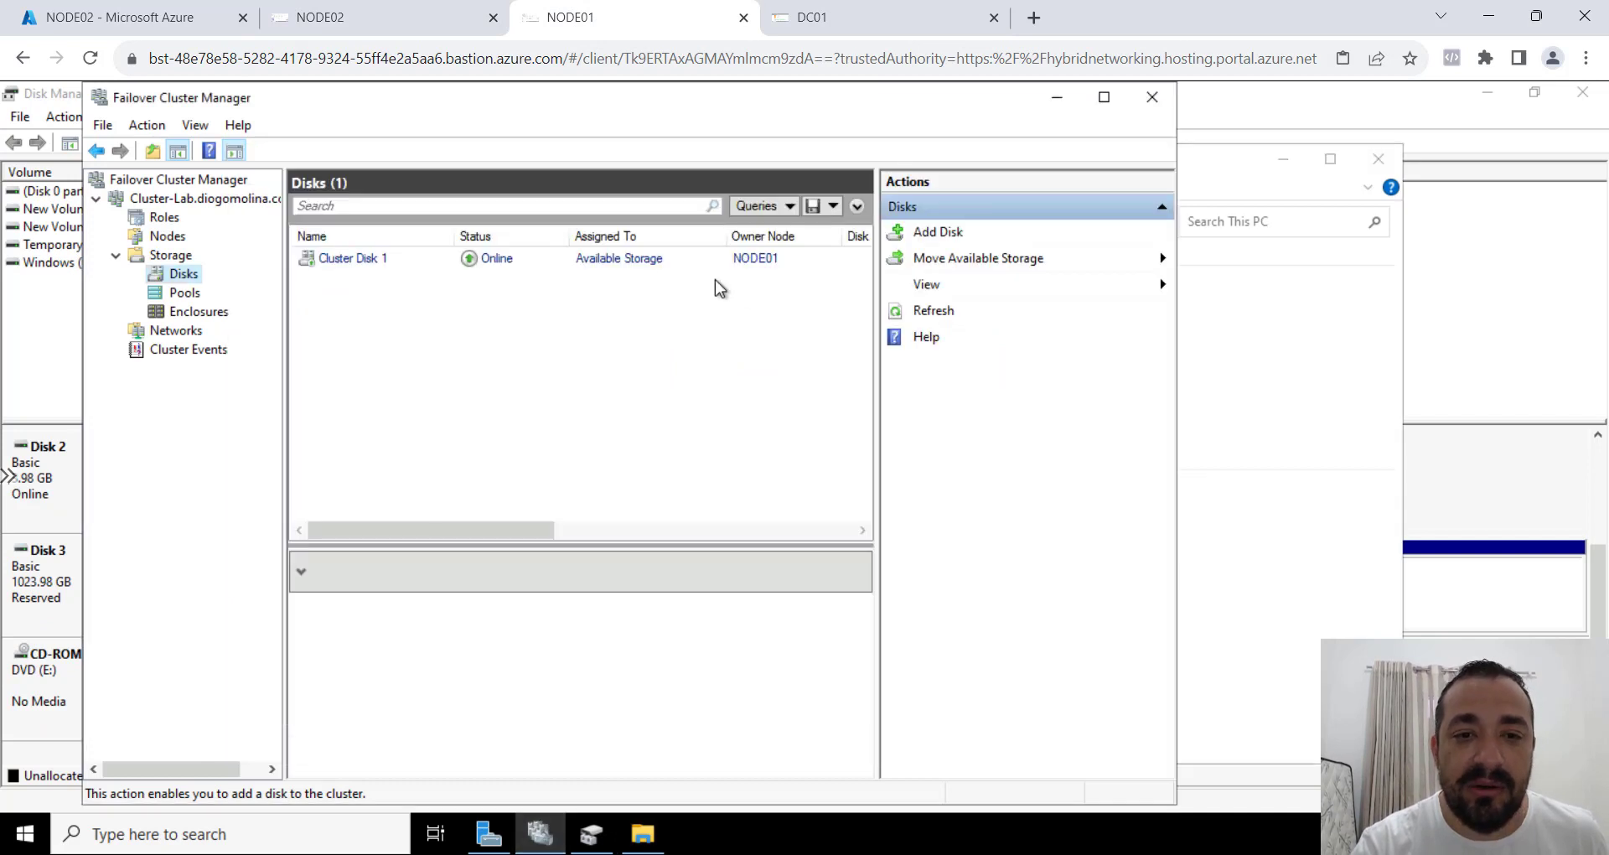
left_click(551, 266)
right_click(552, 267)
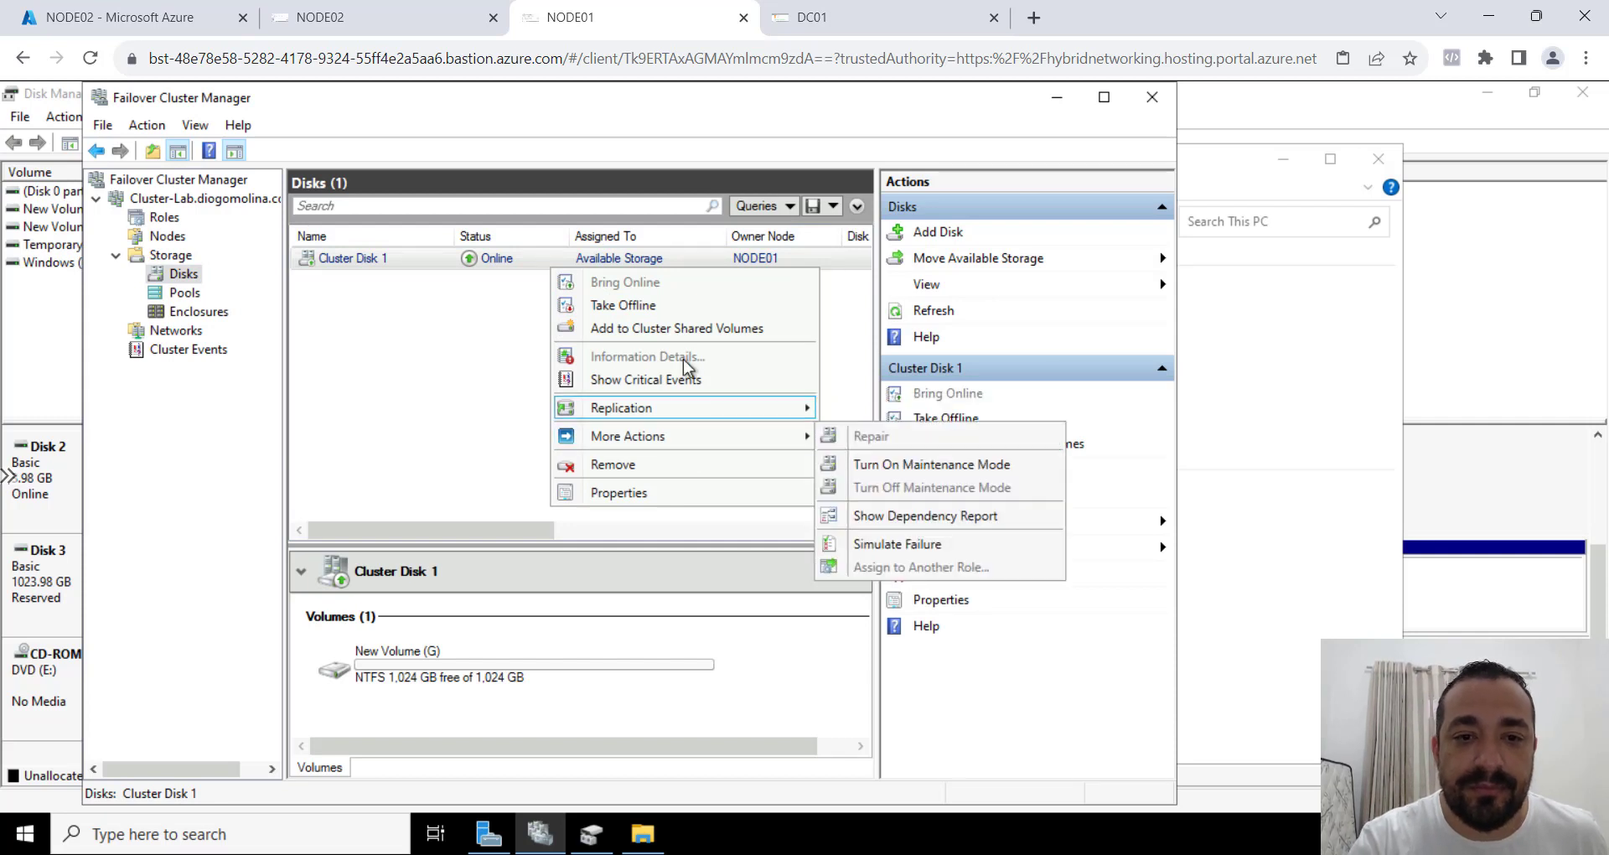
left_click(664, 299)
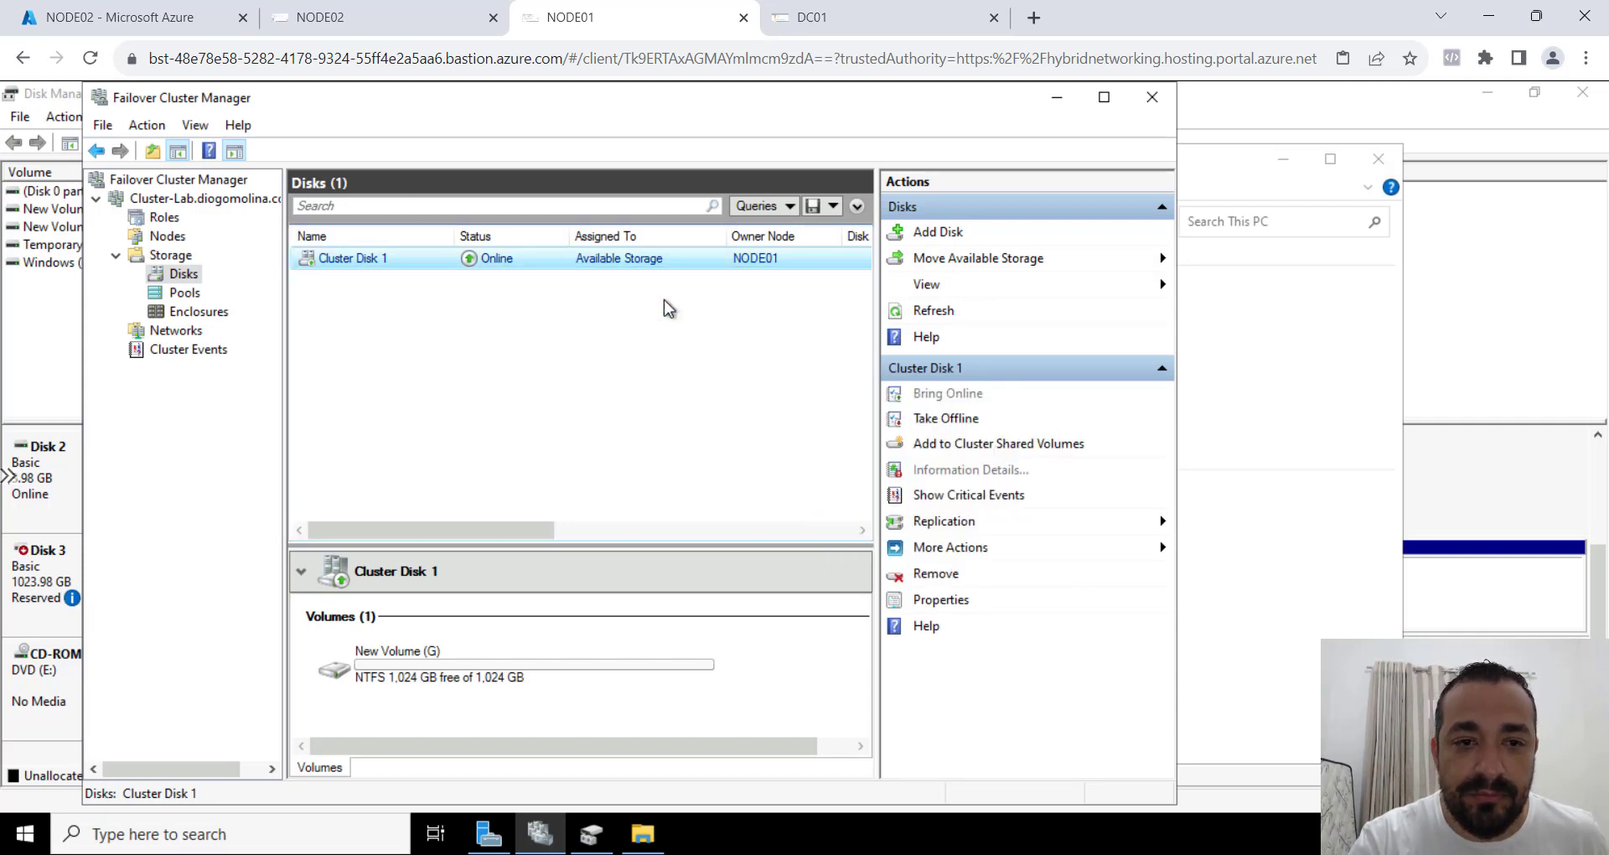
right_click(605, 263)
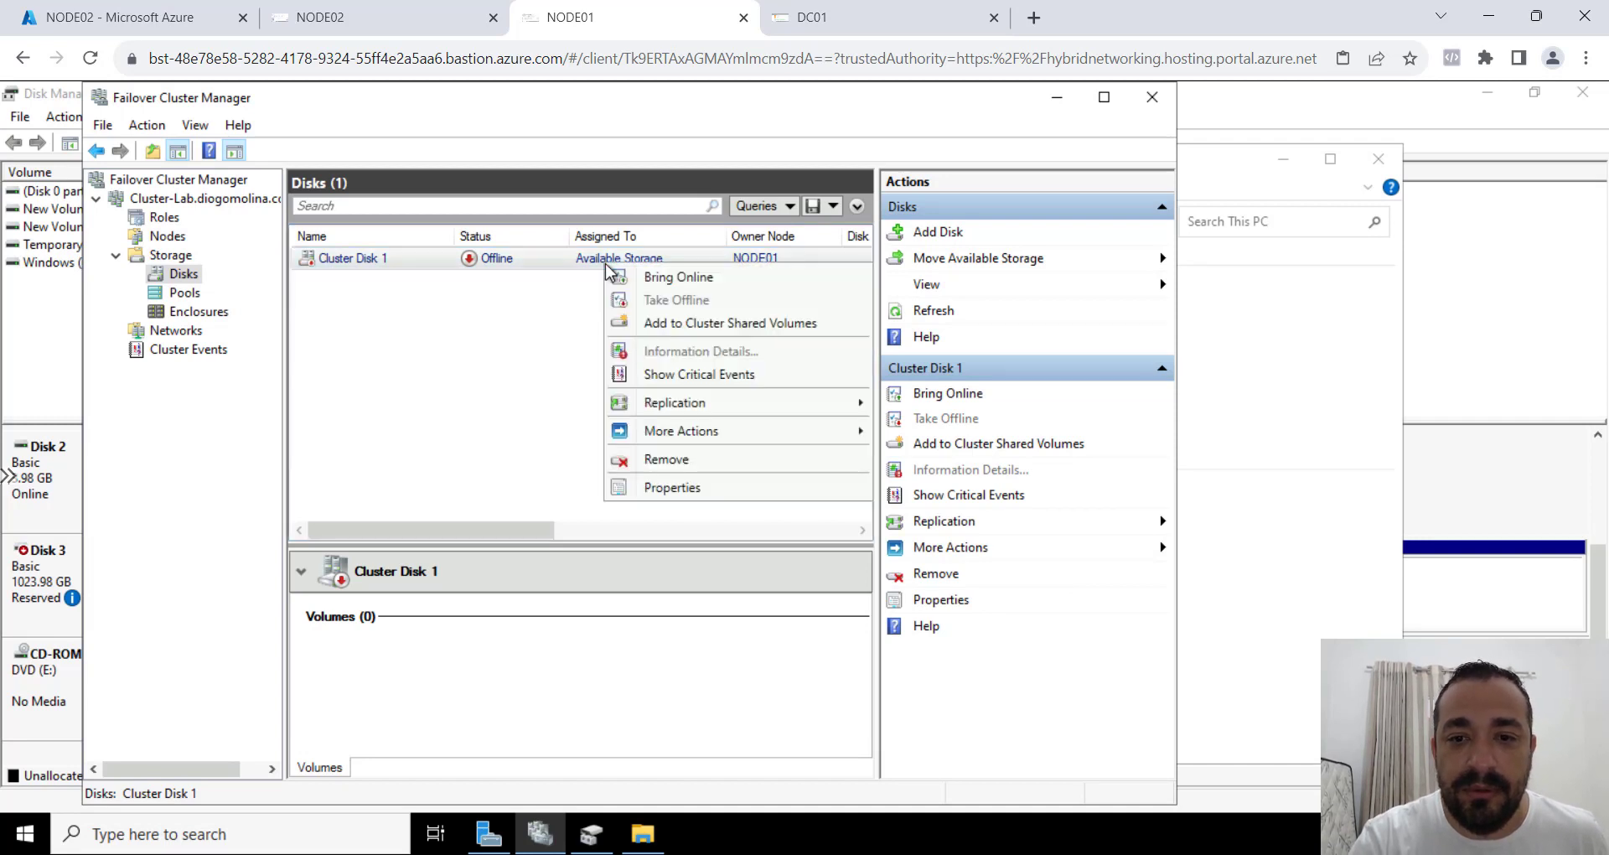
left_click(750, 282)
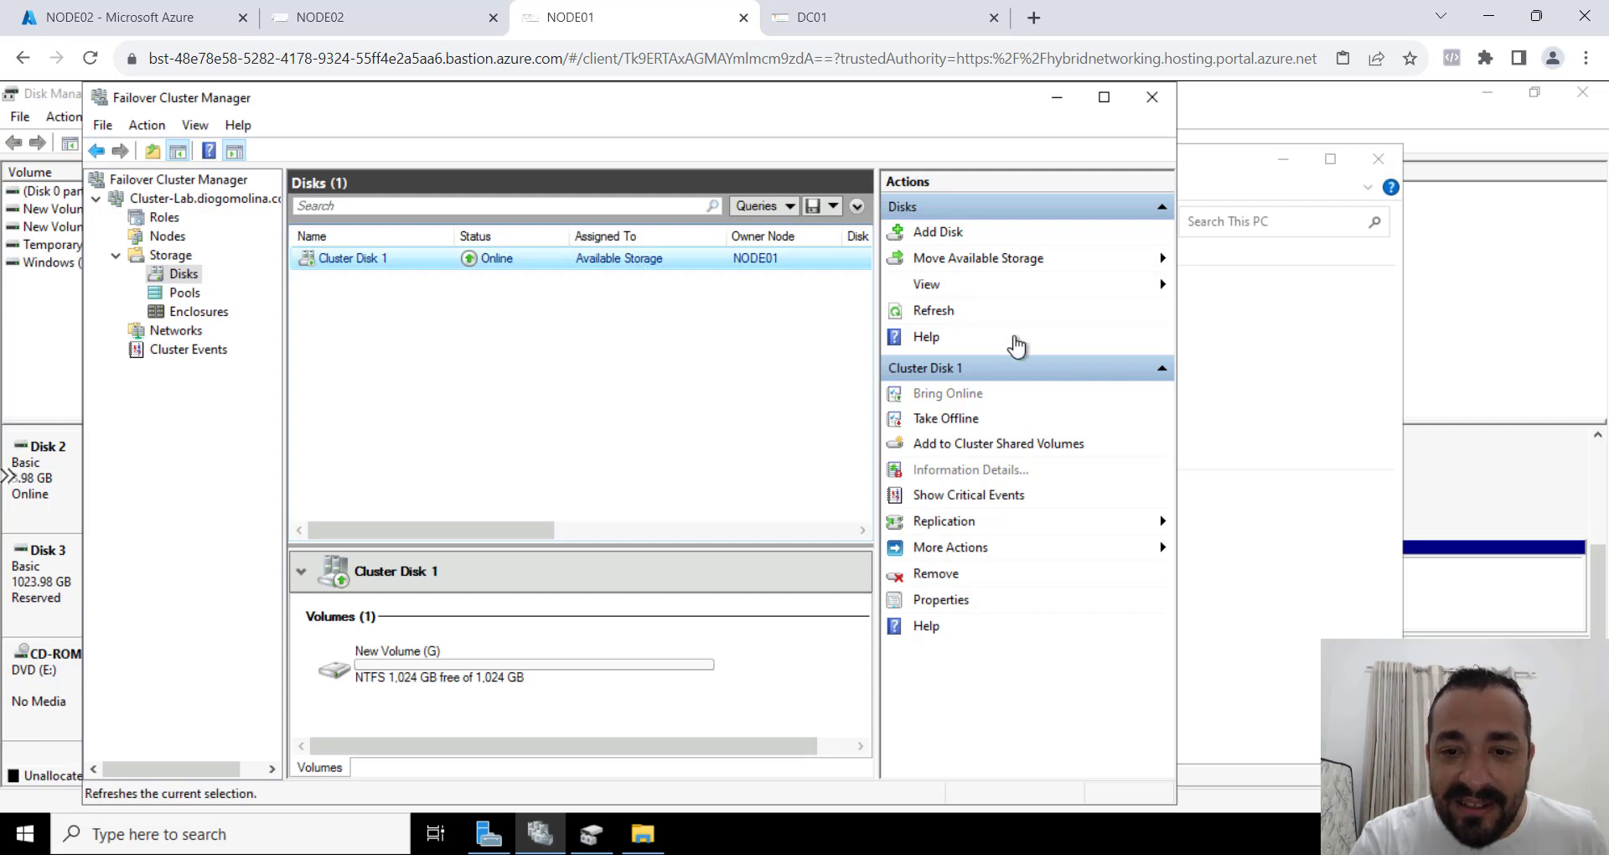
Move the cluster's available storage to NODE02 as the selected destination node.
left_click(973, 266)
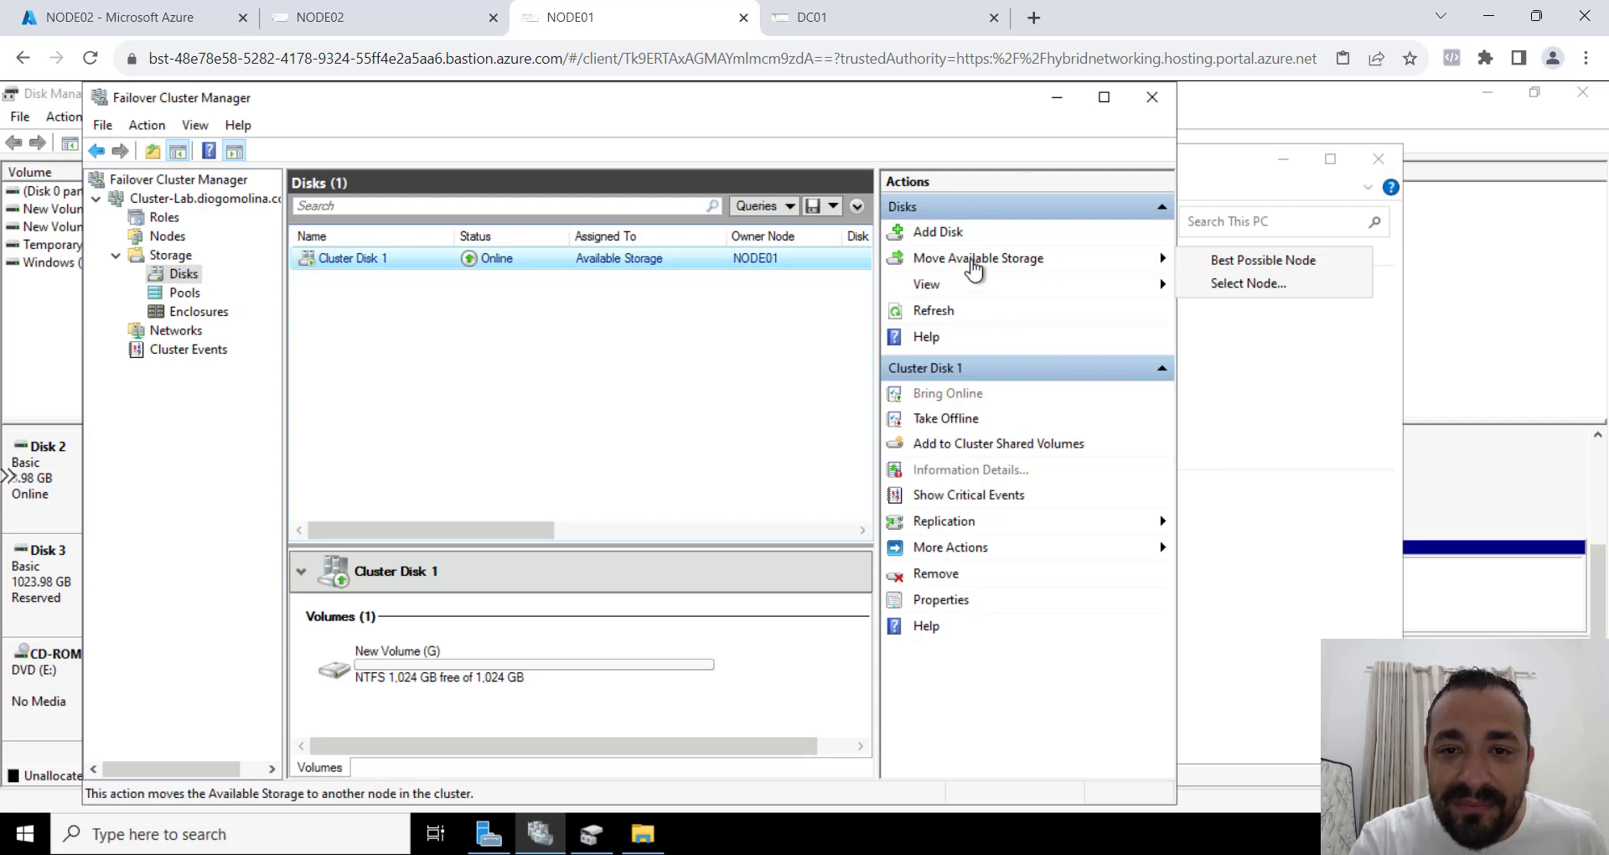
left_click(1247, 283)
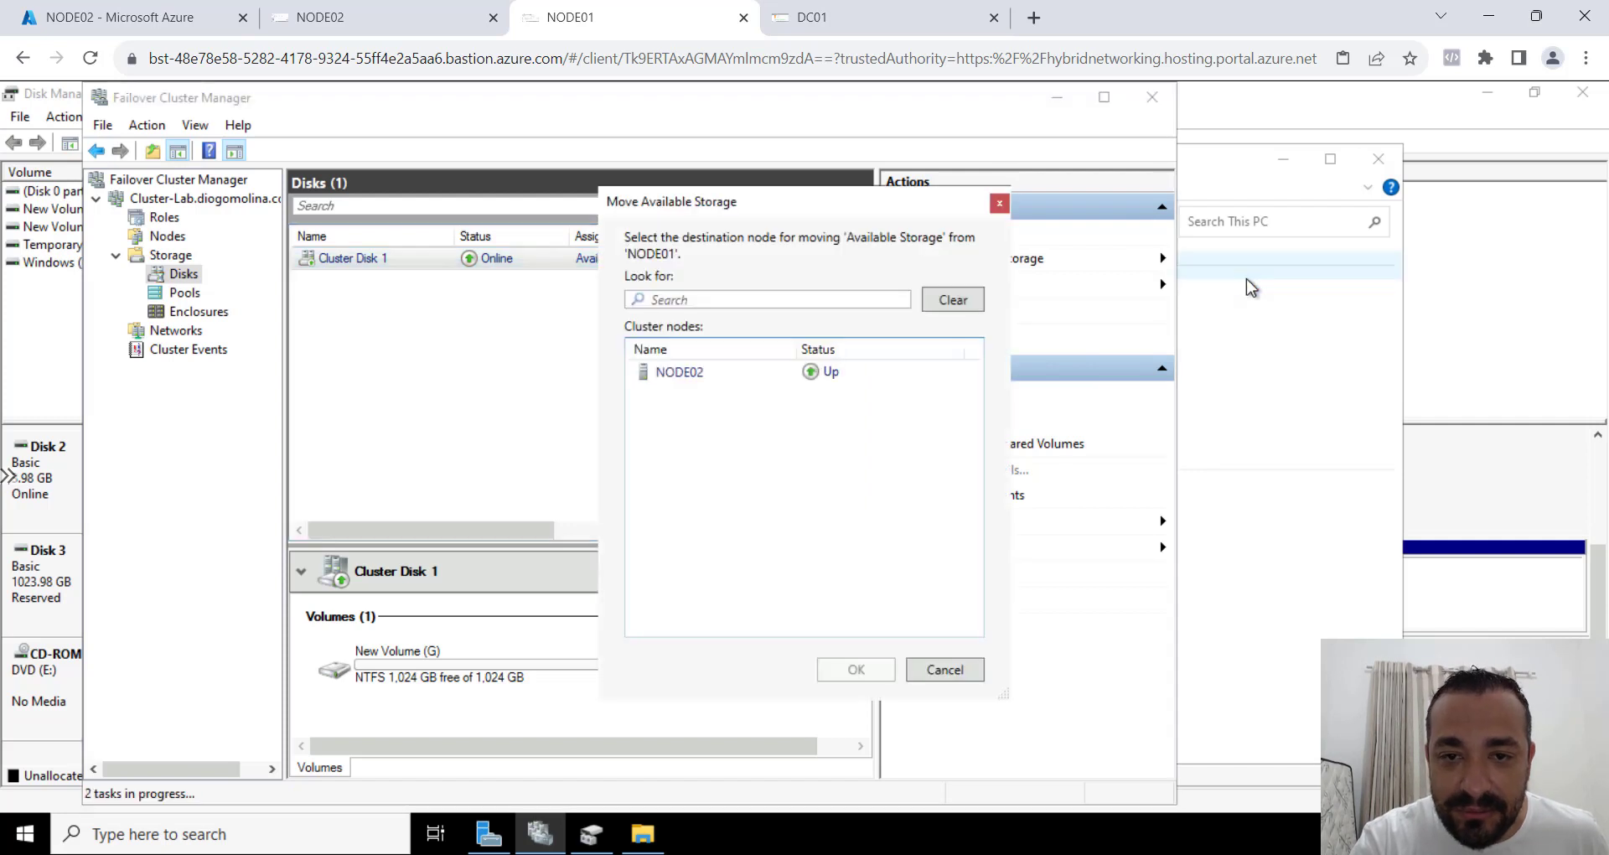
left_click(680, 373)
double_click(681, 373)
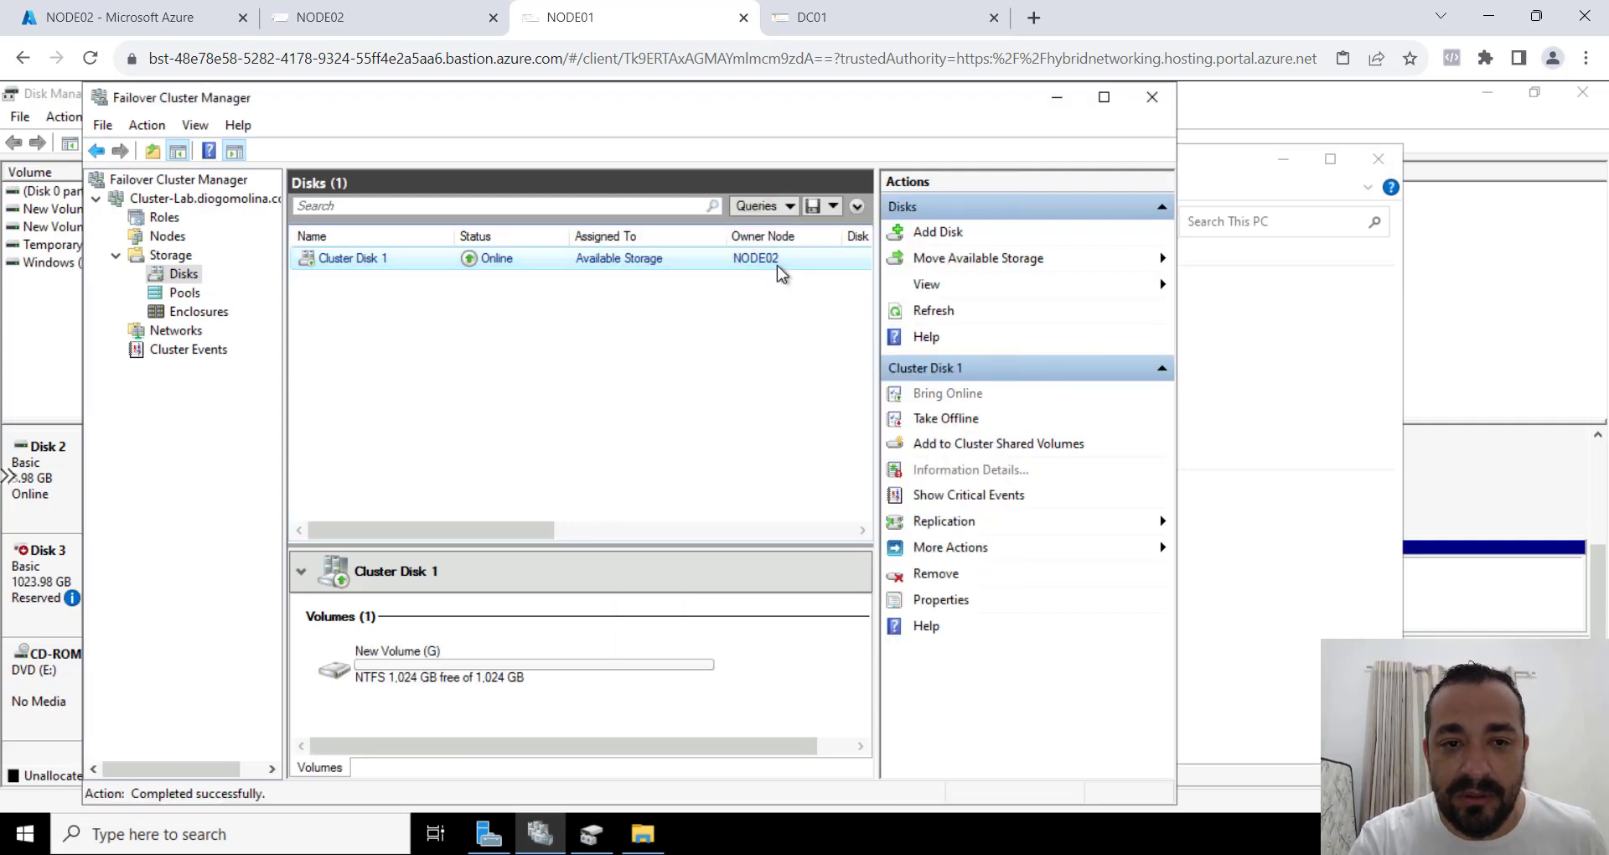
Compare the drives under This PC on NODE01 and NODE02 to see which node holds the G: volume.
left_click(653, 832)
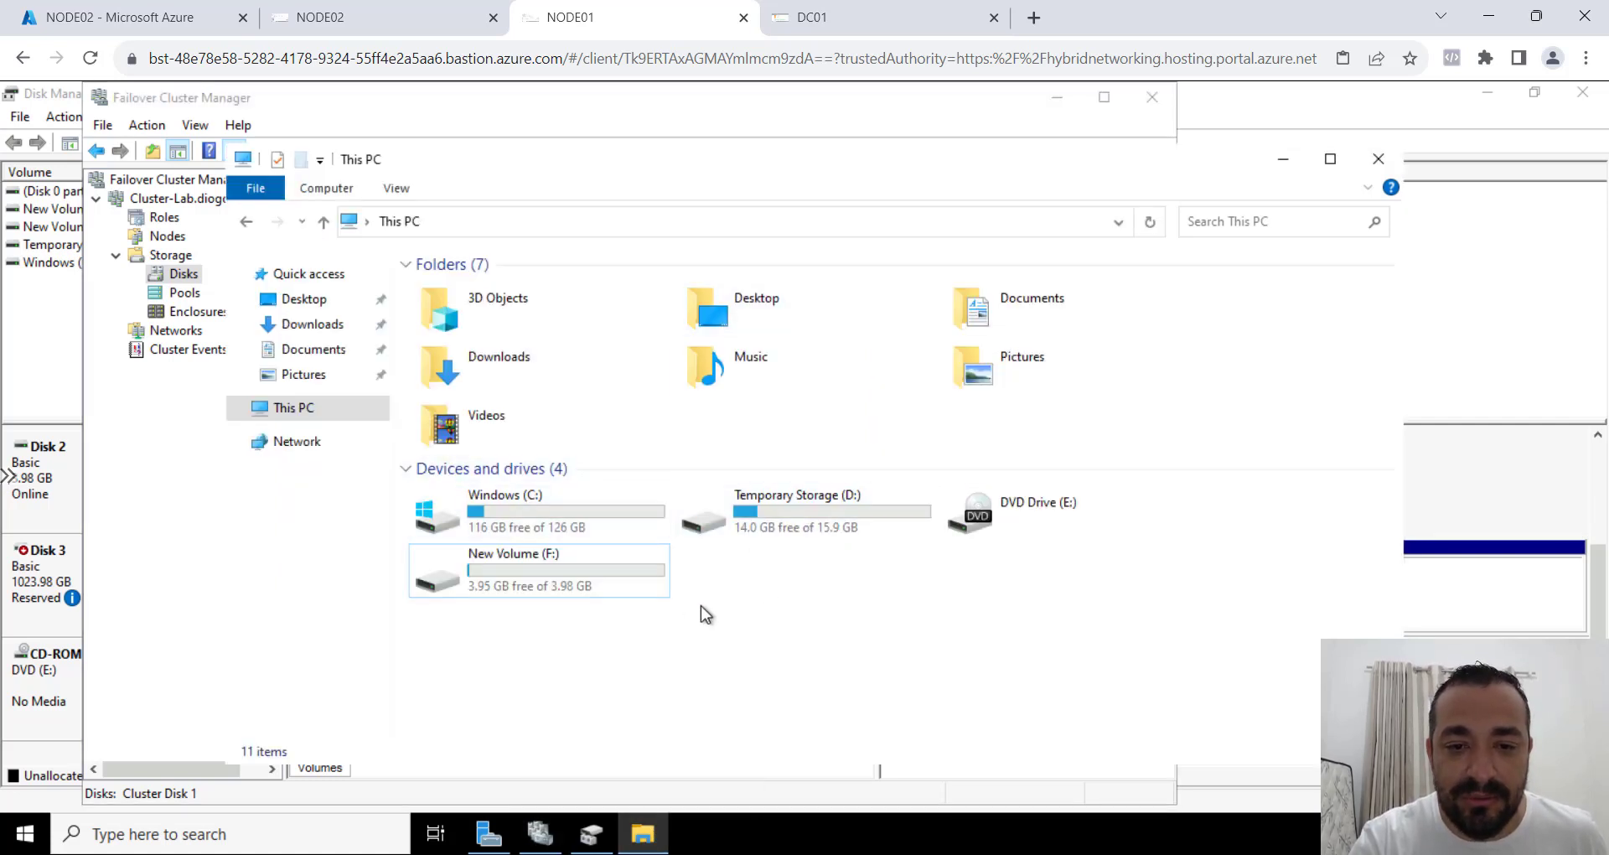
left_click(361, 21)
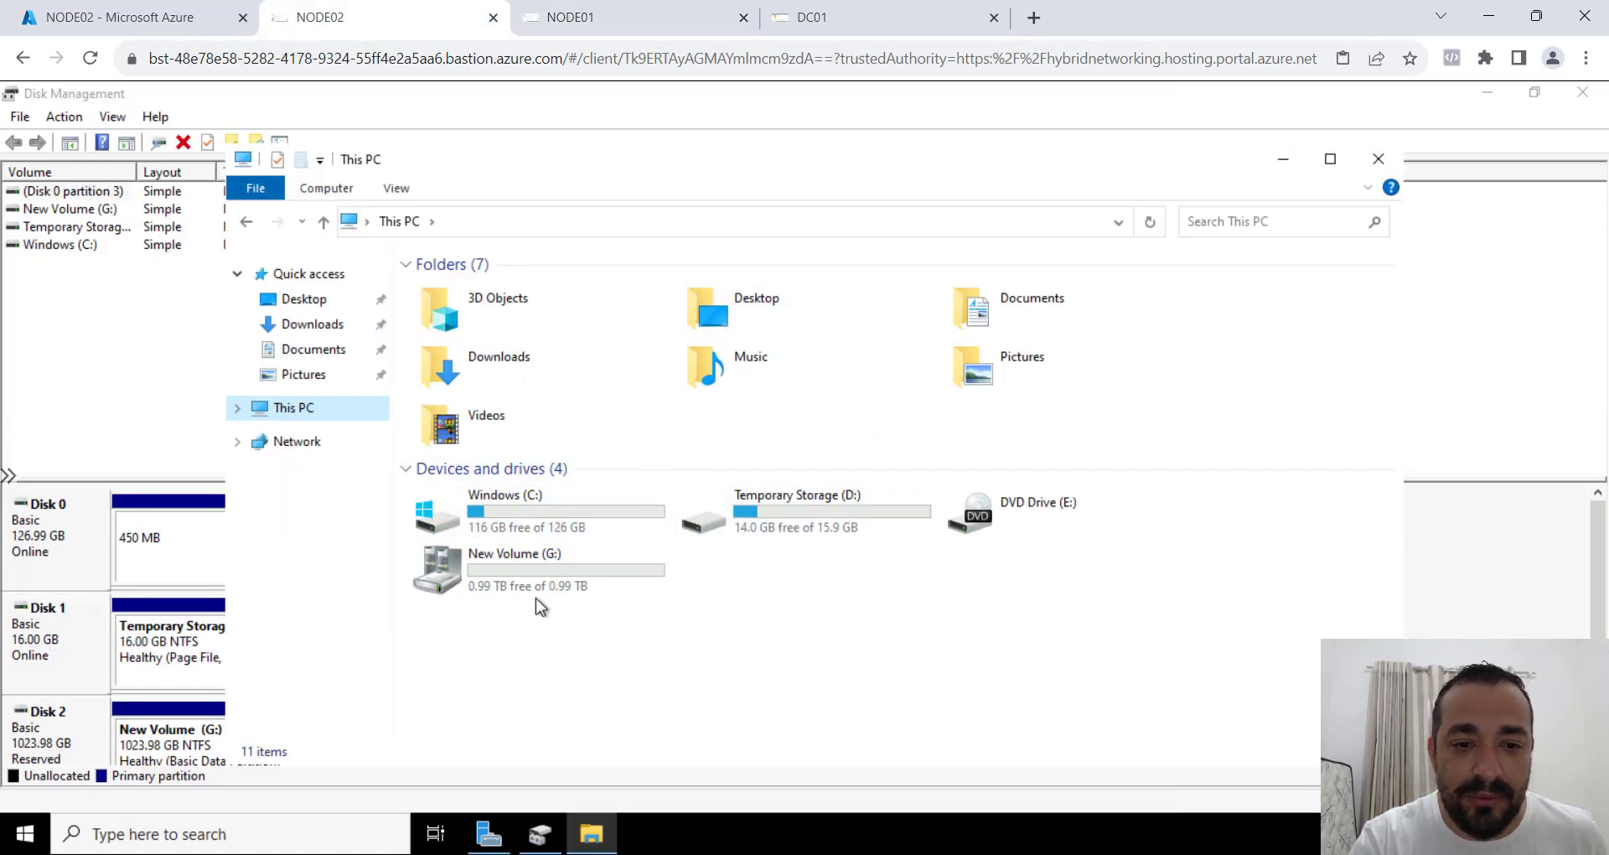
left_click(826, 17)
left_click(671, 19)
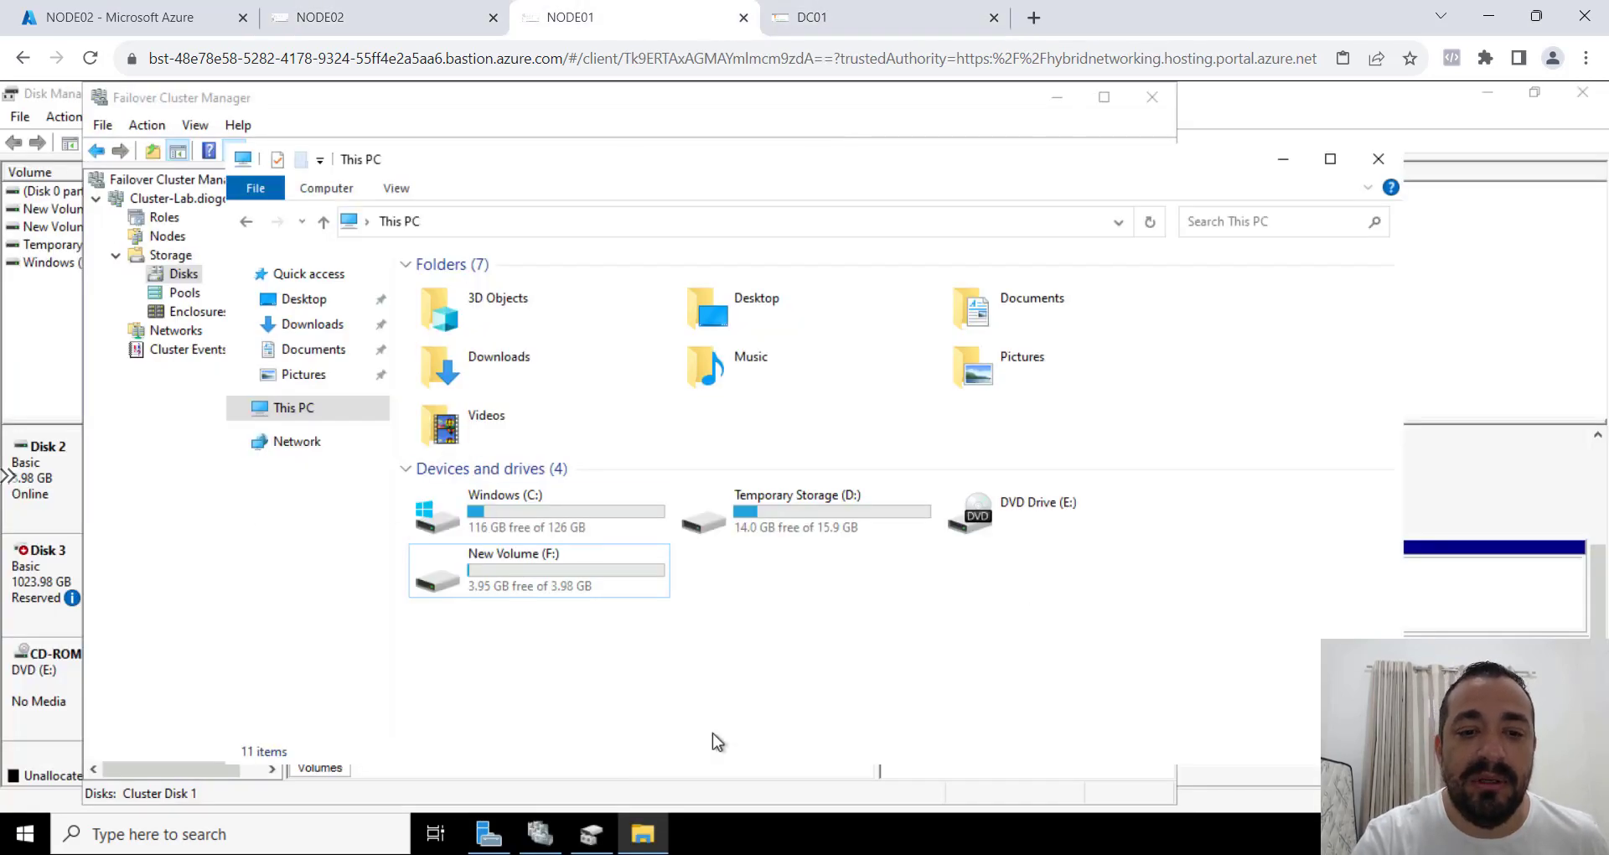
Return to Failover Cluster Manager on NODE01 and open the Cluster-Lab cluster summary.
left_click(539, 832)
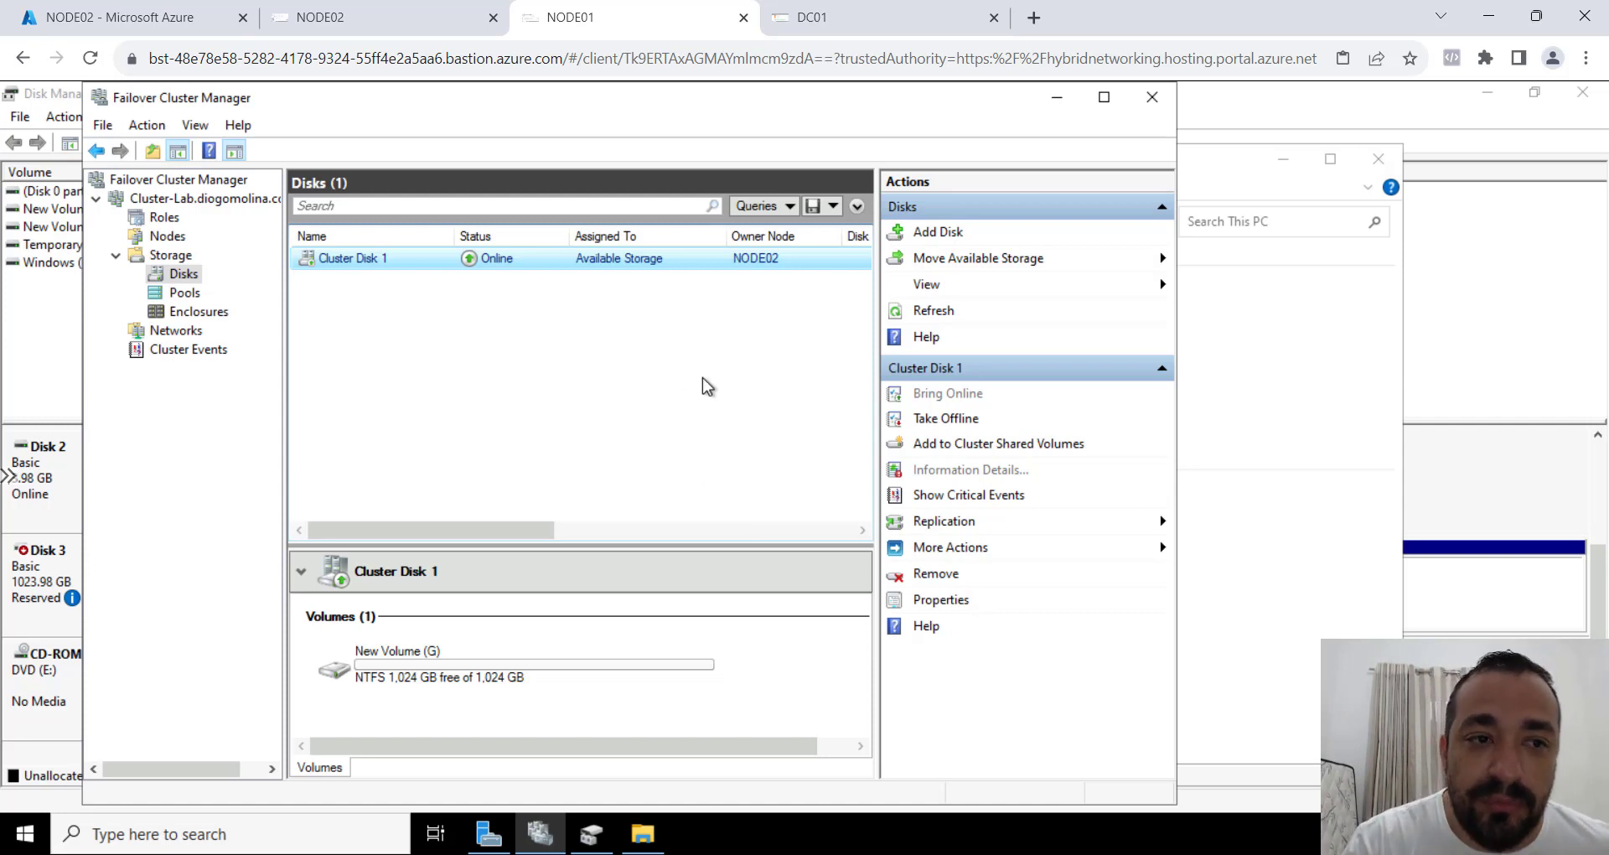
left_click(239, 200)
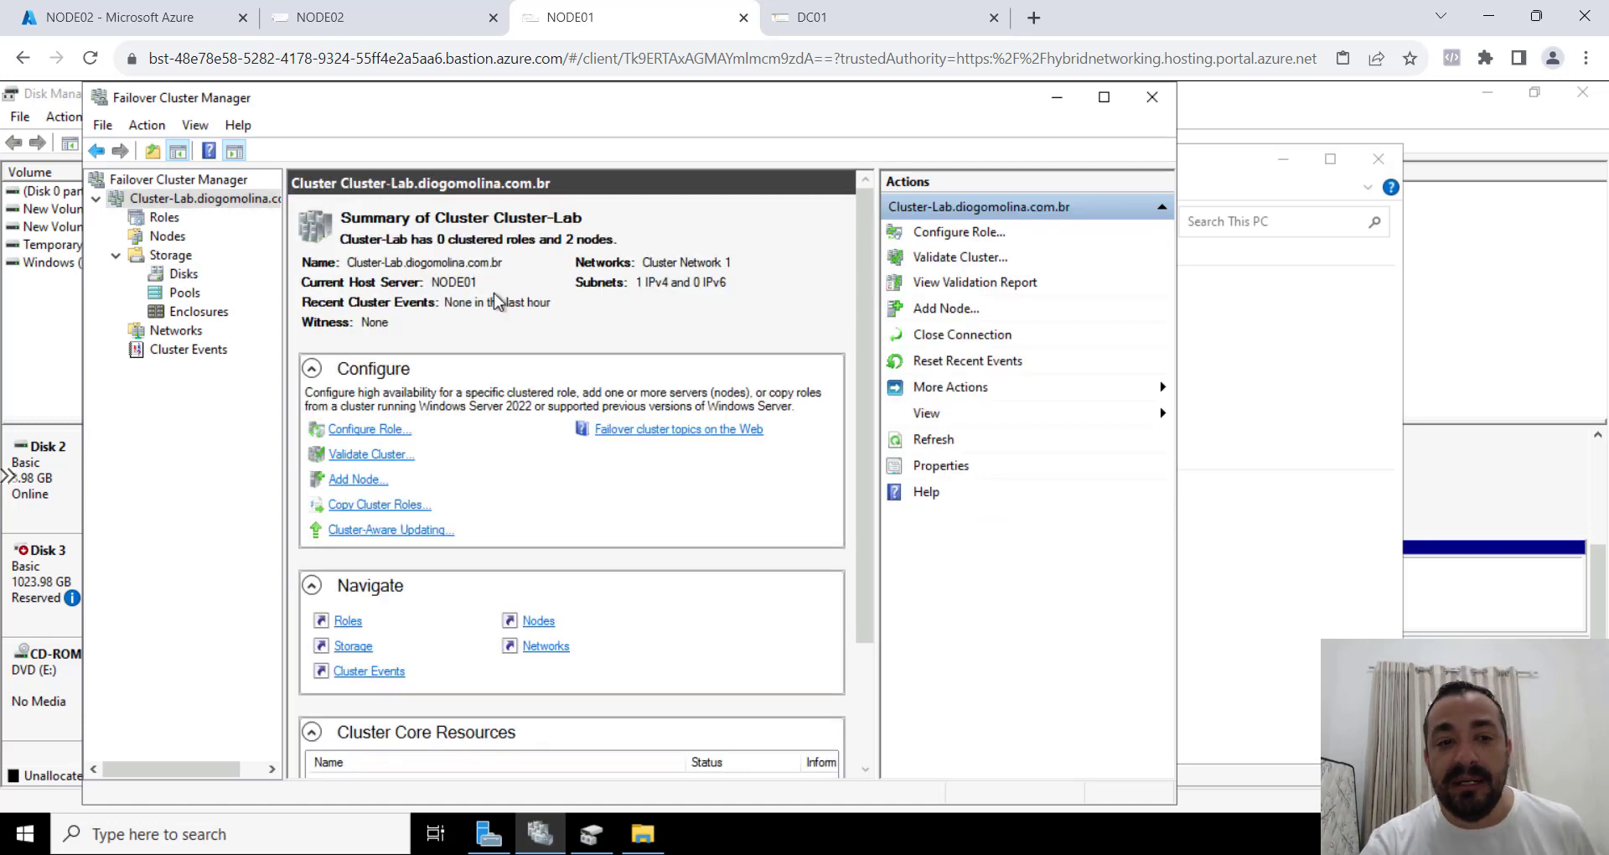
Review the Cluster-Lab cluster's disks, storage pools, networks, roles and nodes.
left_click(182, 280)
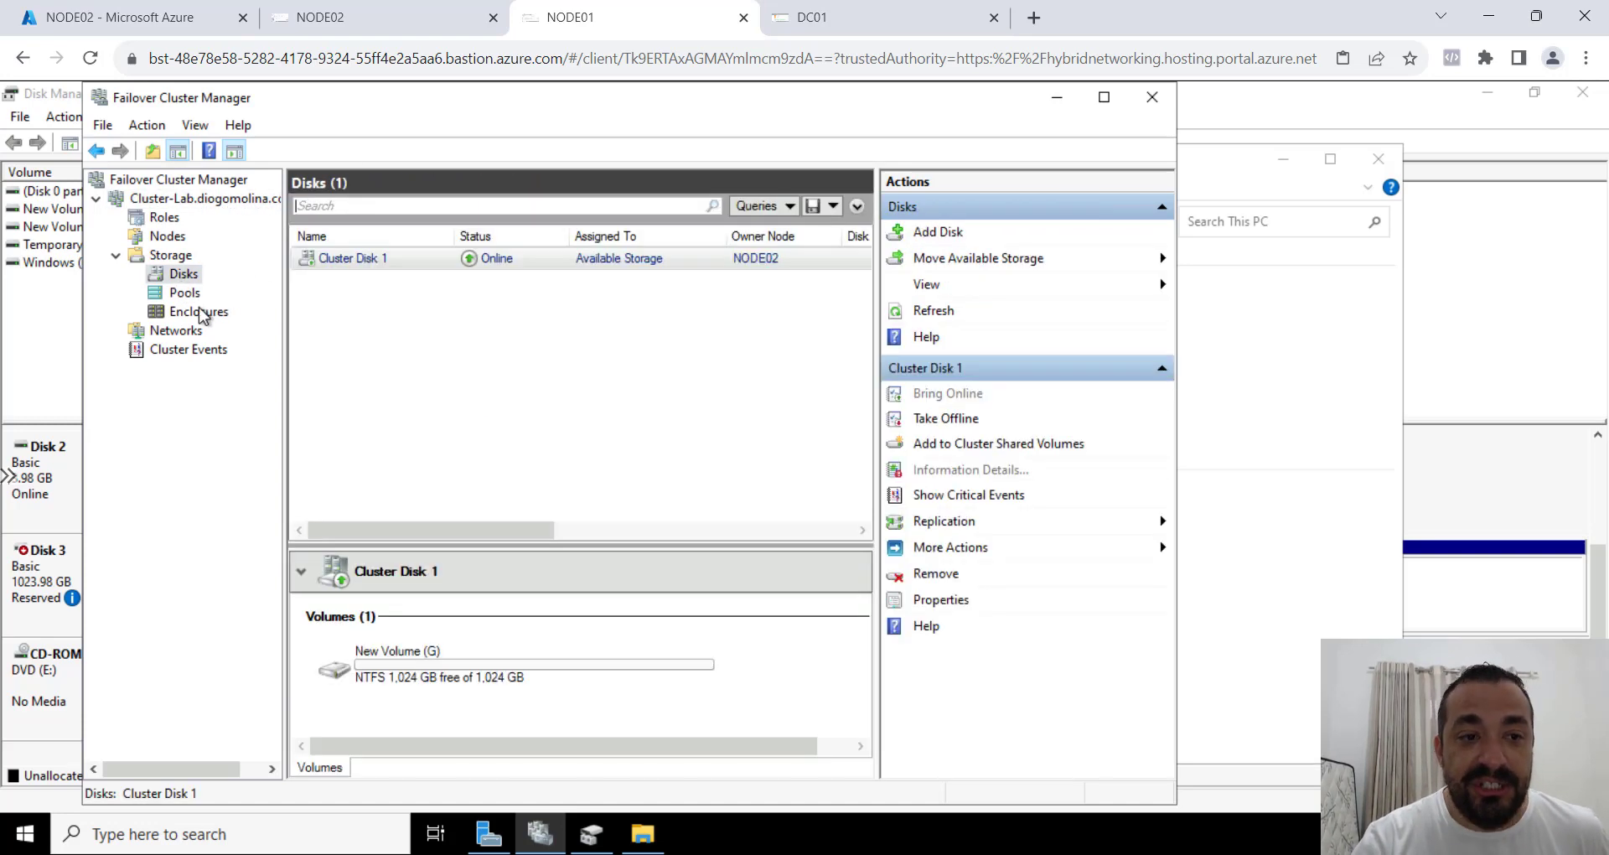
left_click(198, 295)
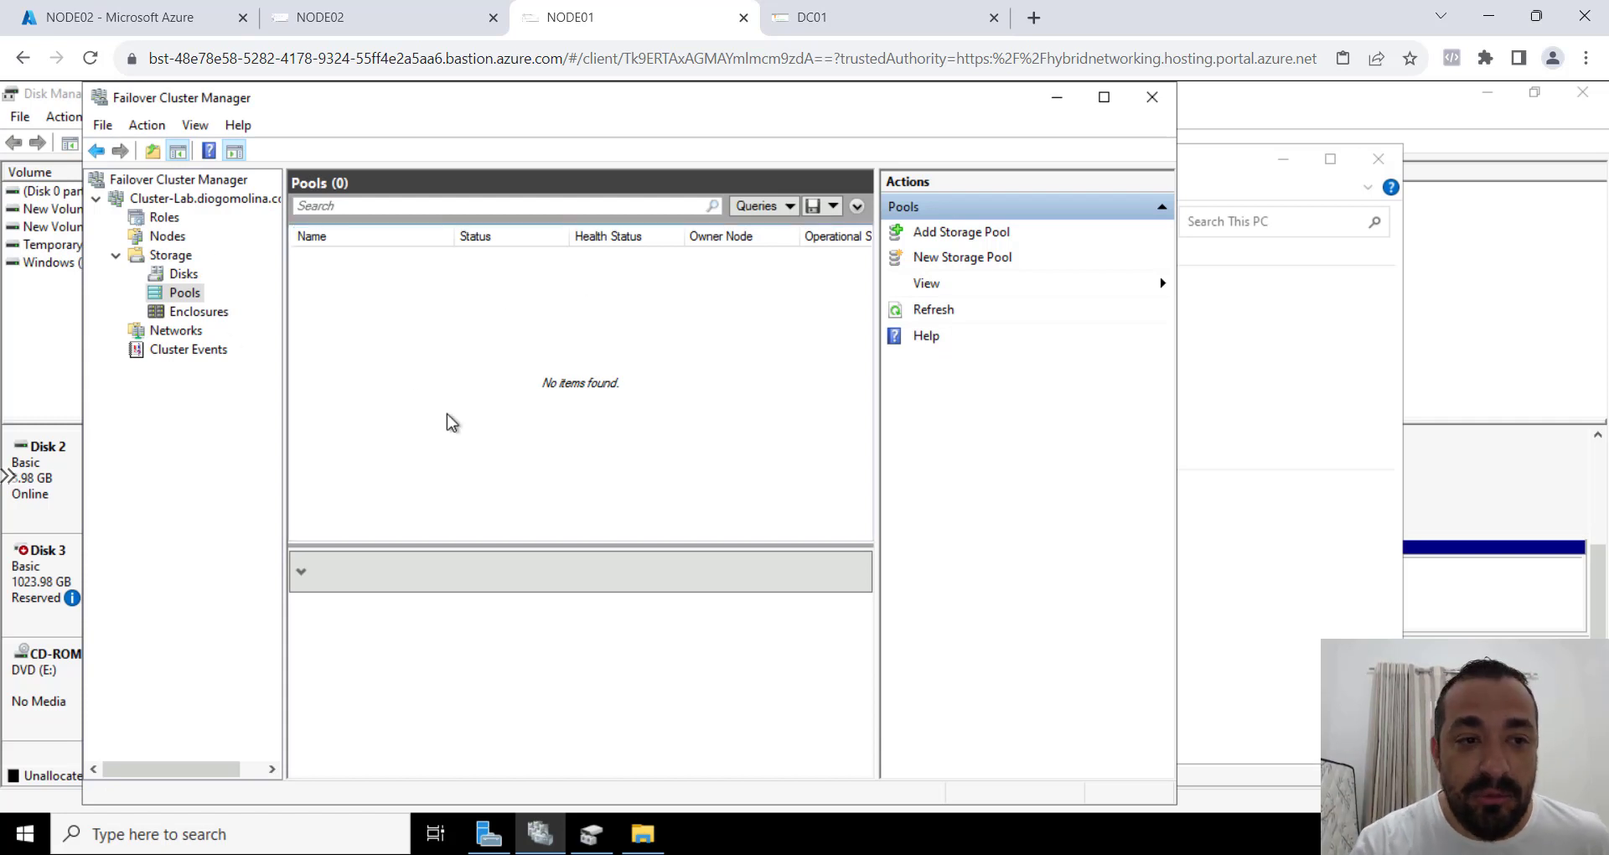
left_click(177, 332)
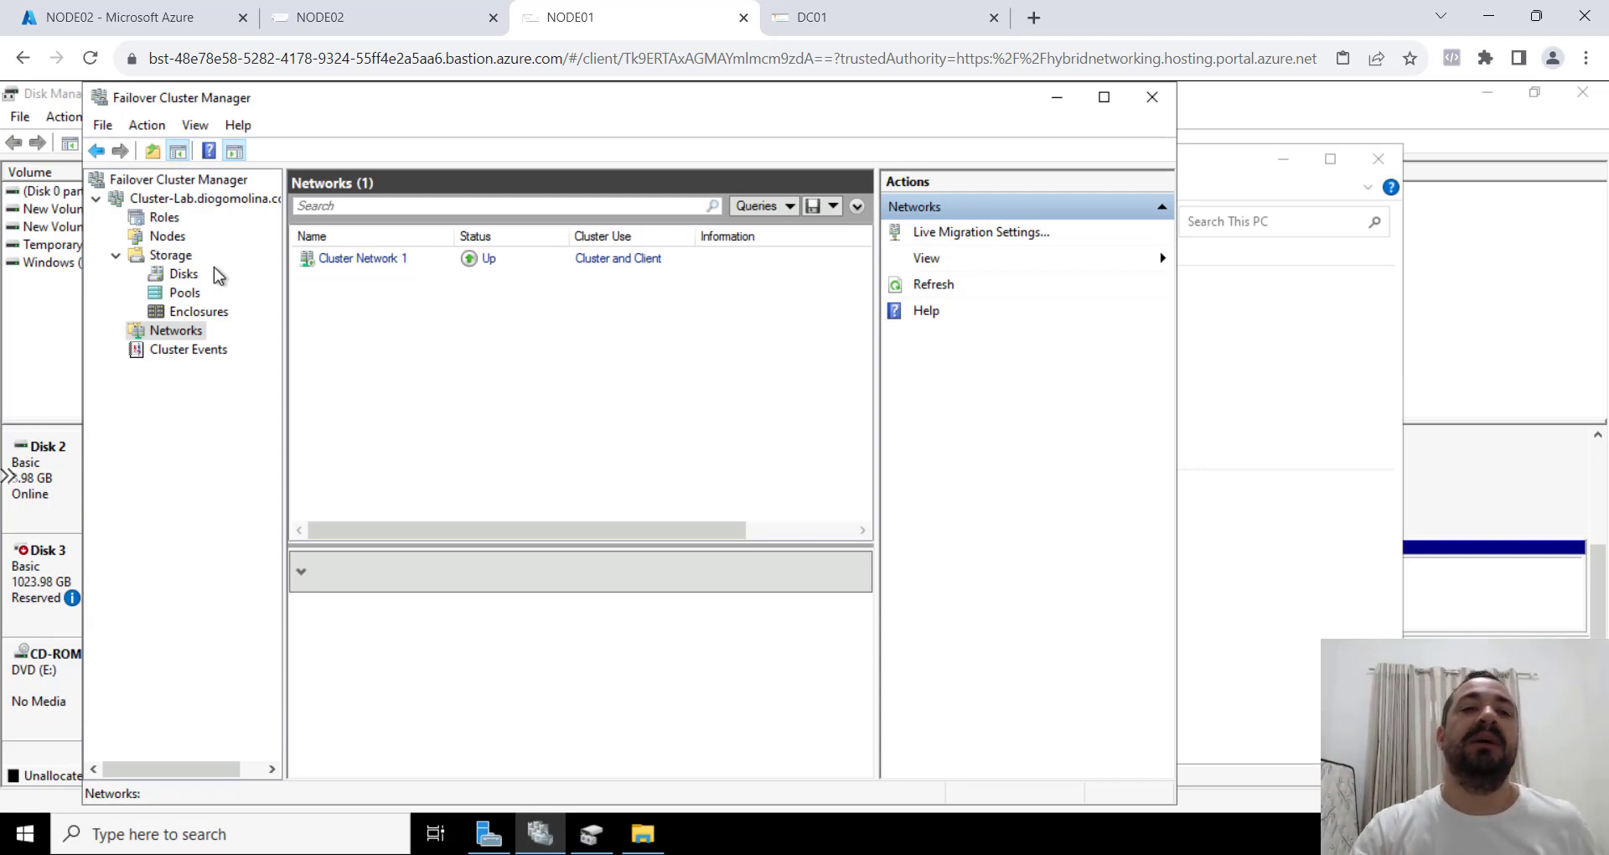
left_click(164, 217)
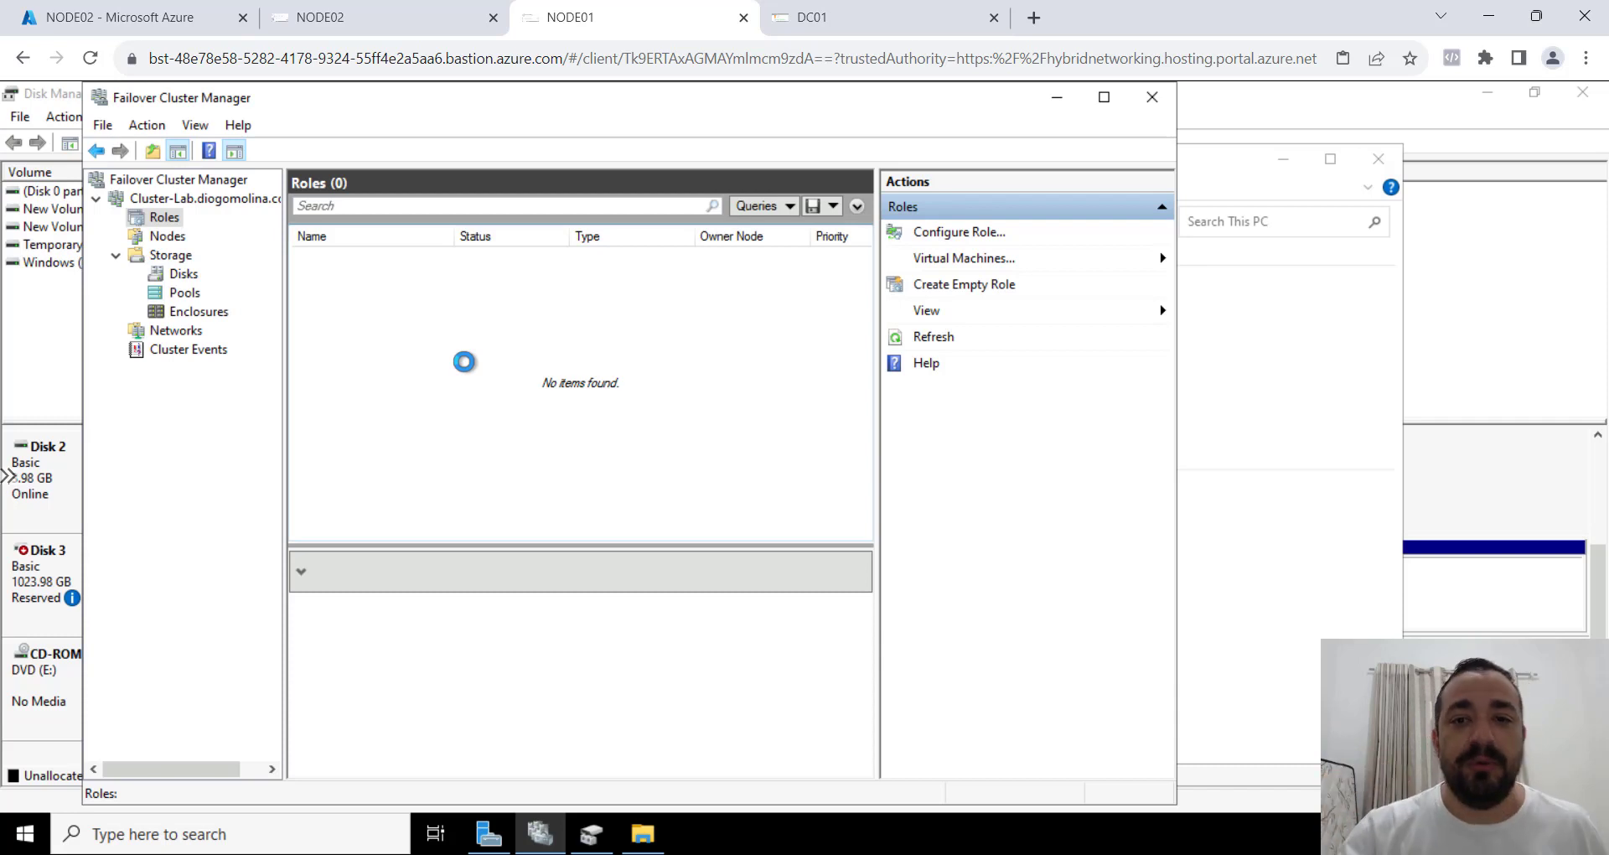
left_click(167, 237)
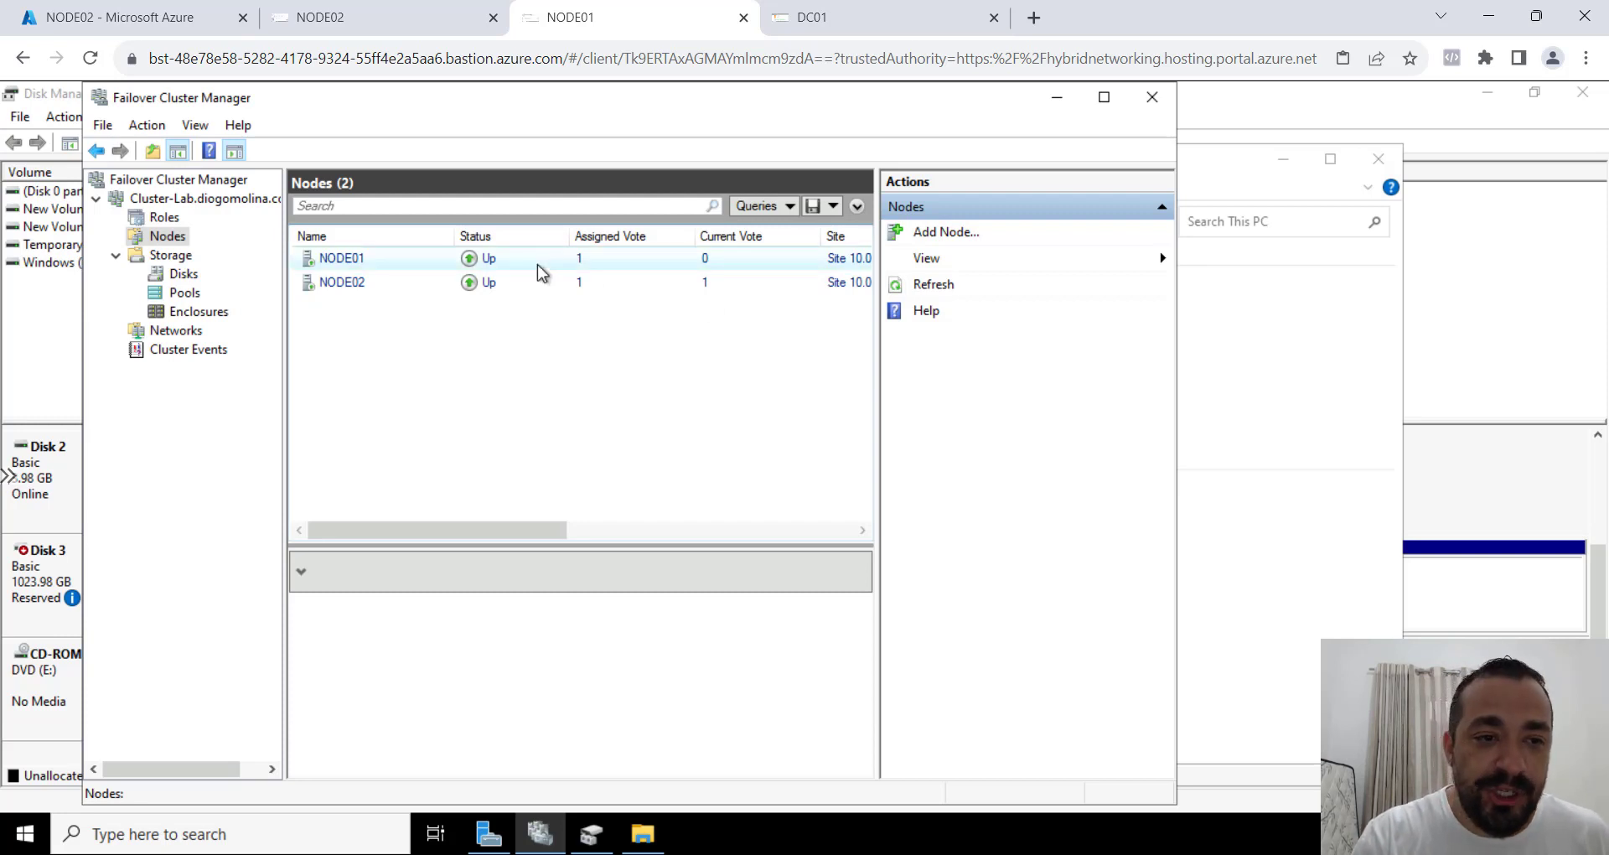
Examine the operations available for Cluster Disk 1, including adding it to Cluster Shared Volumes, without applying any.
left_click(185, 281)
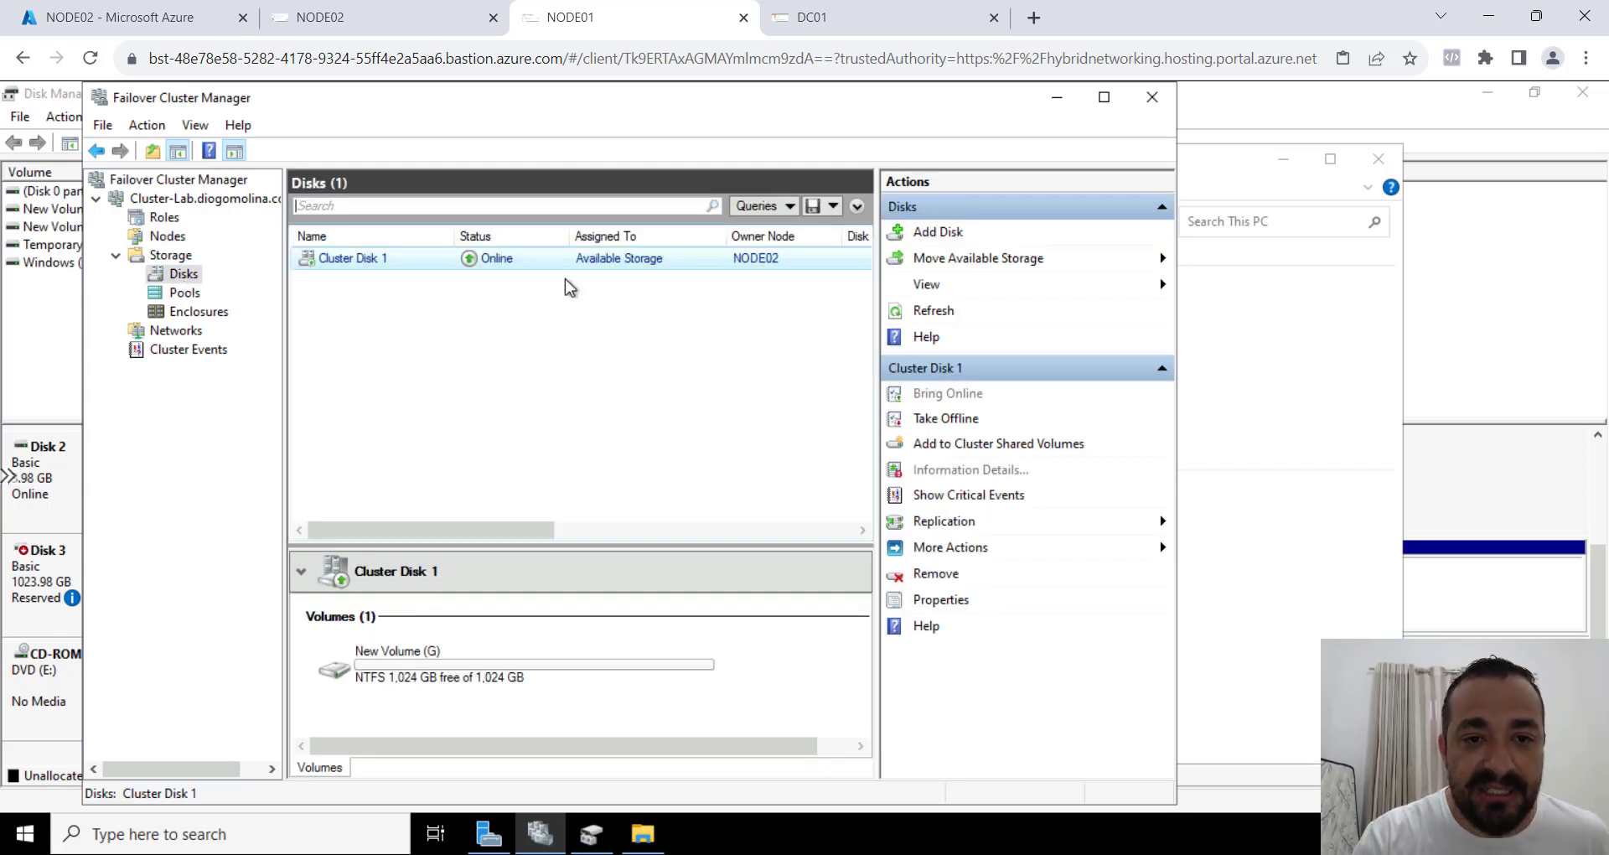
right_click(582, 263)
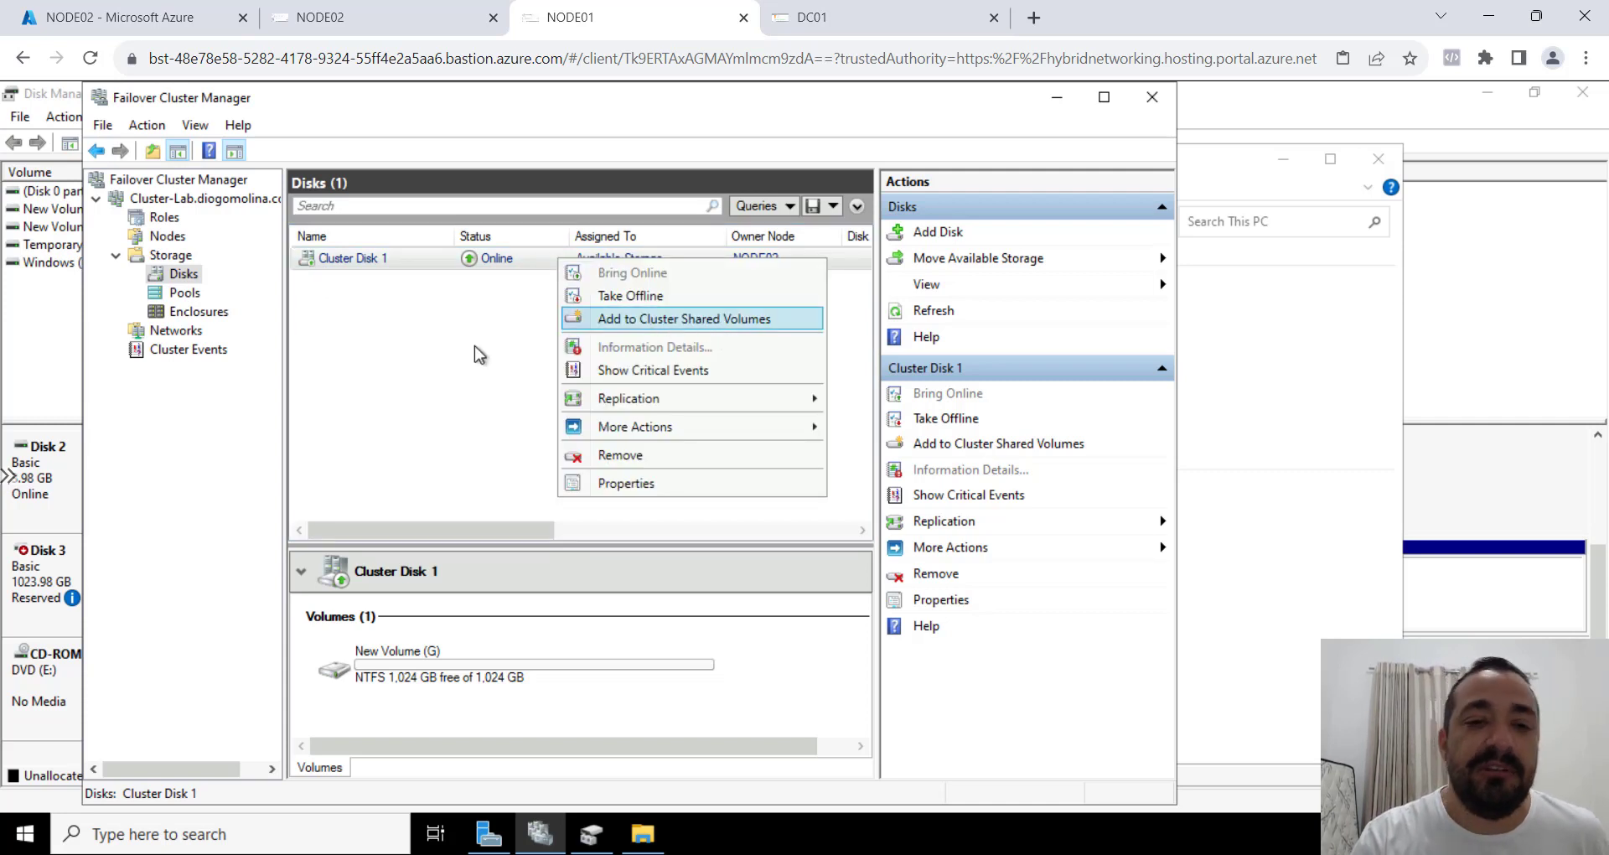
left_click(419, 327)
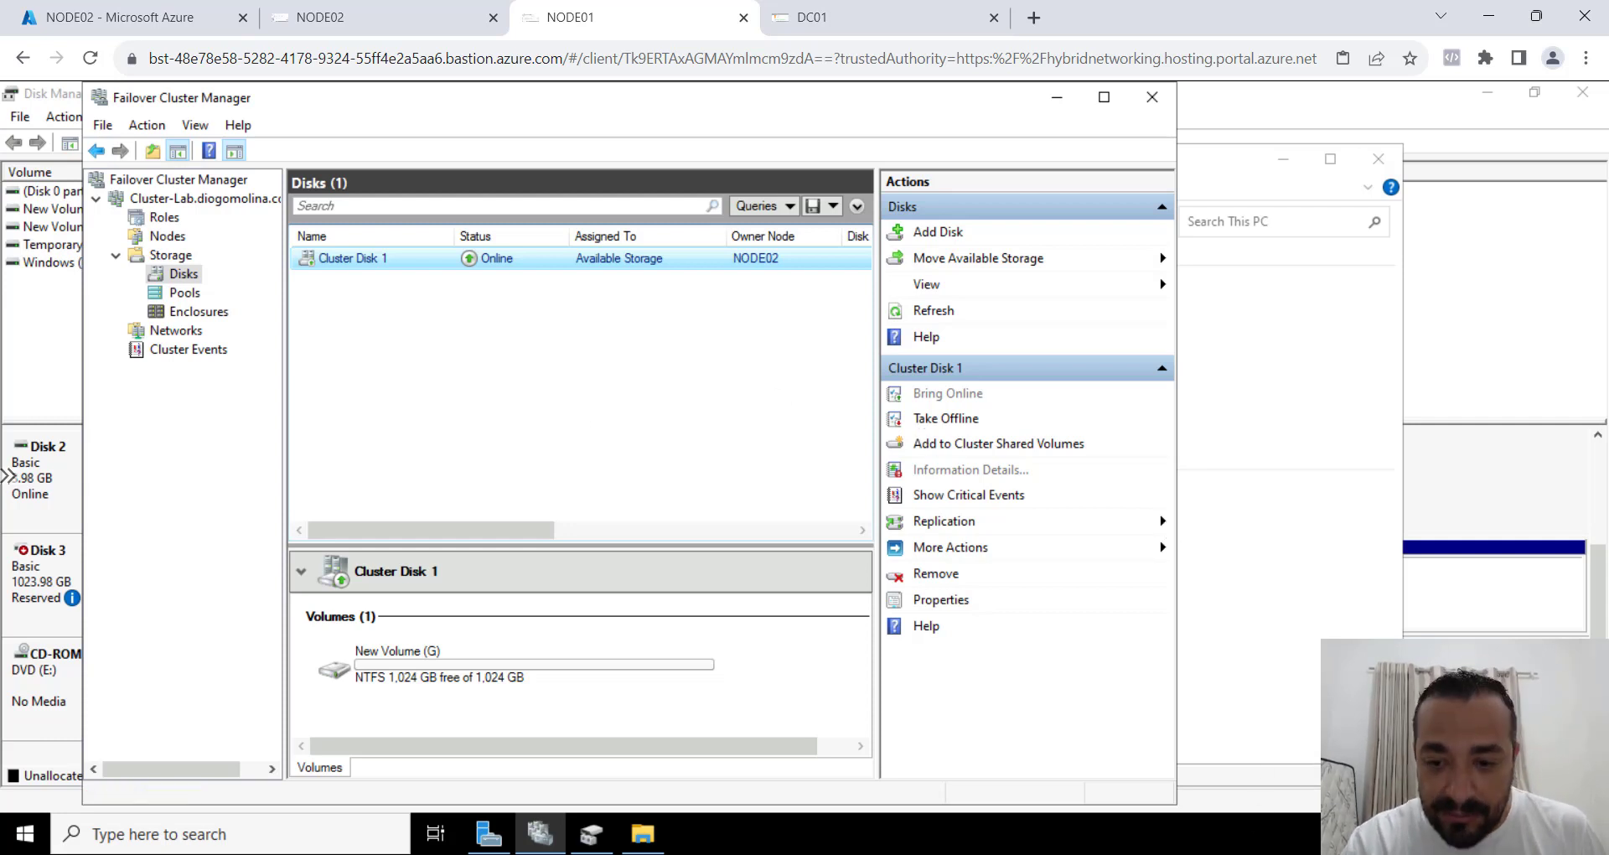
left_click(1218, 854)
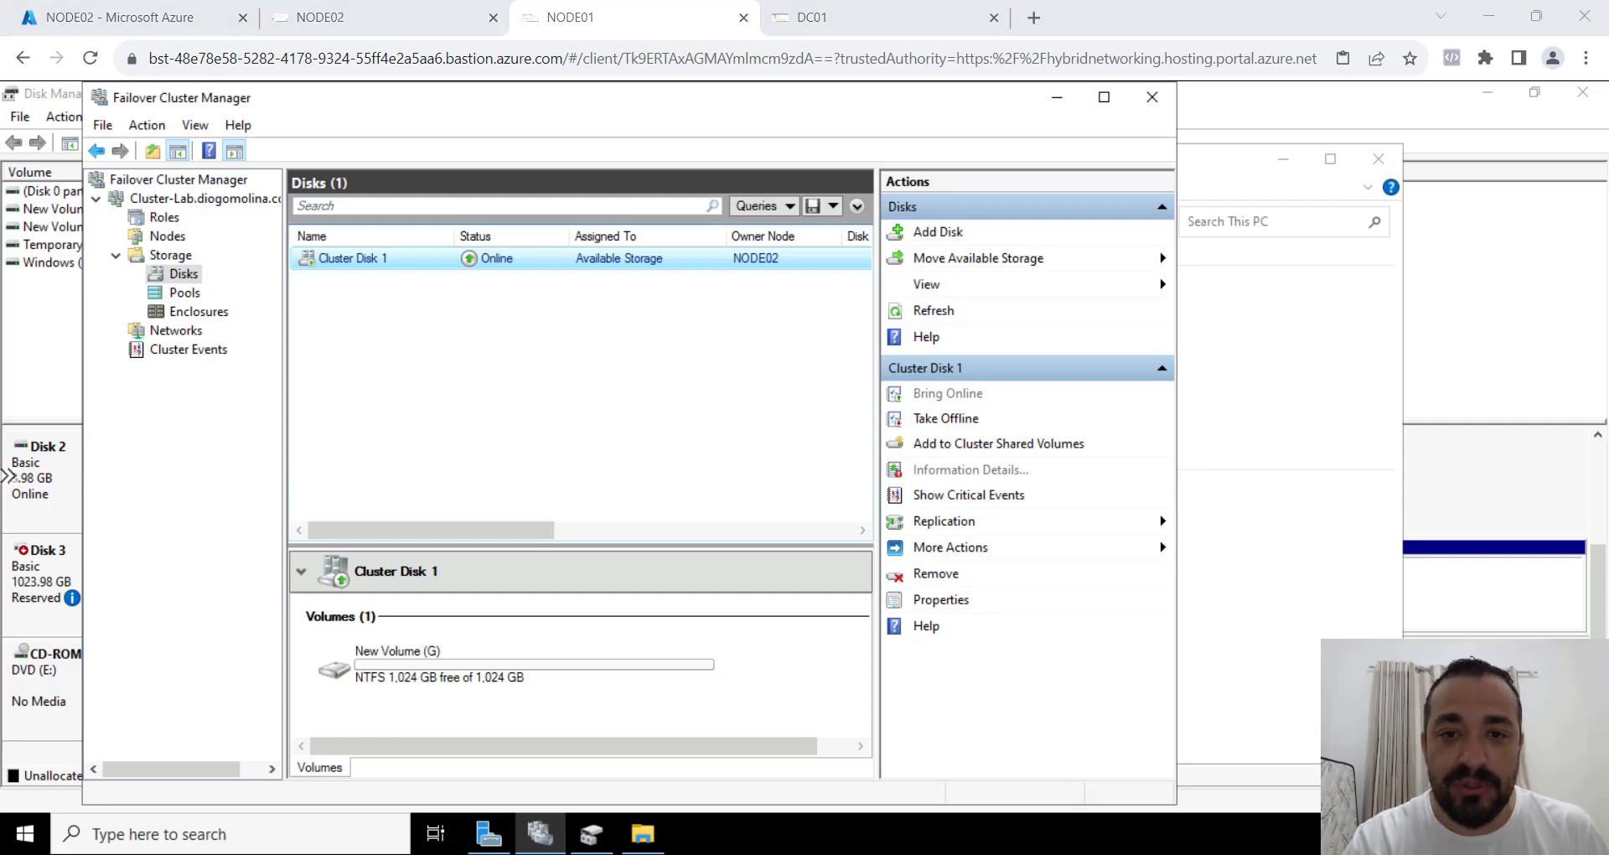